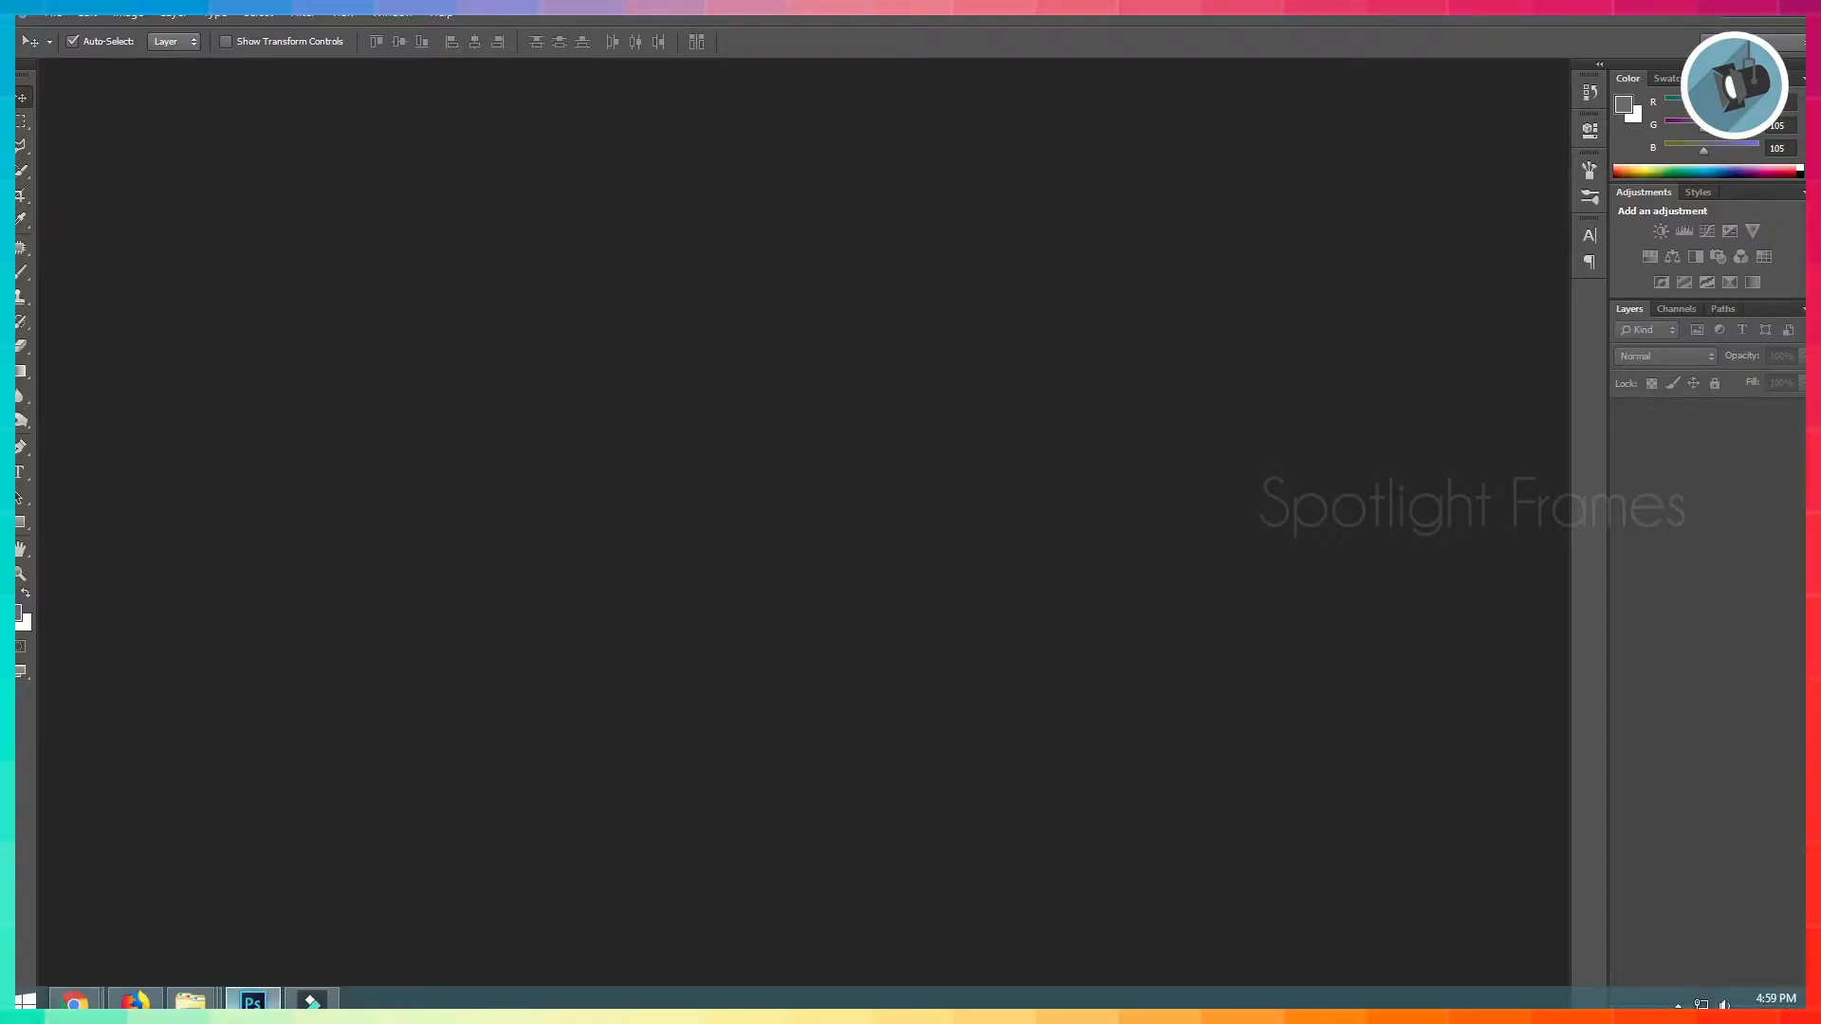
Open the Thala image from the 3D Photos folder in Photoshop.
mouse_move(190, 1001)
click(675, 880)
click(217, 143)
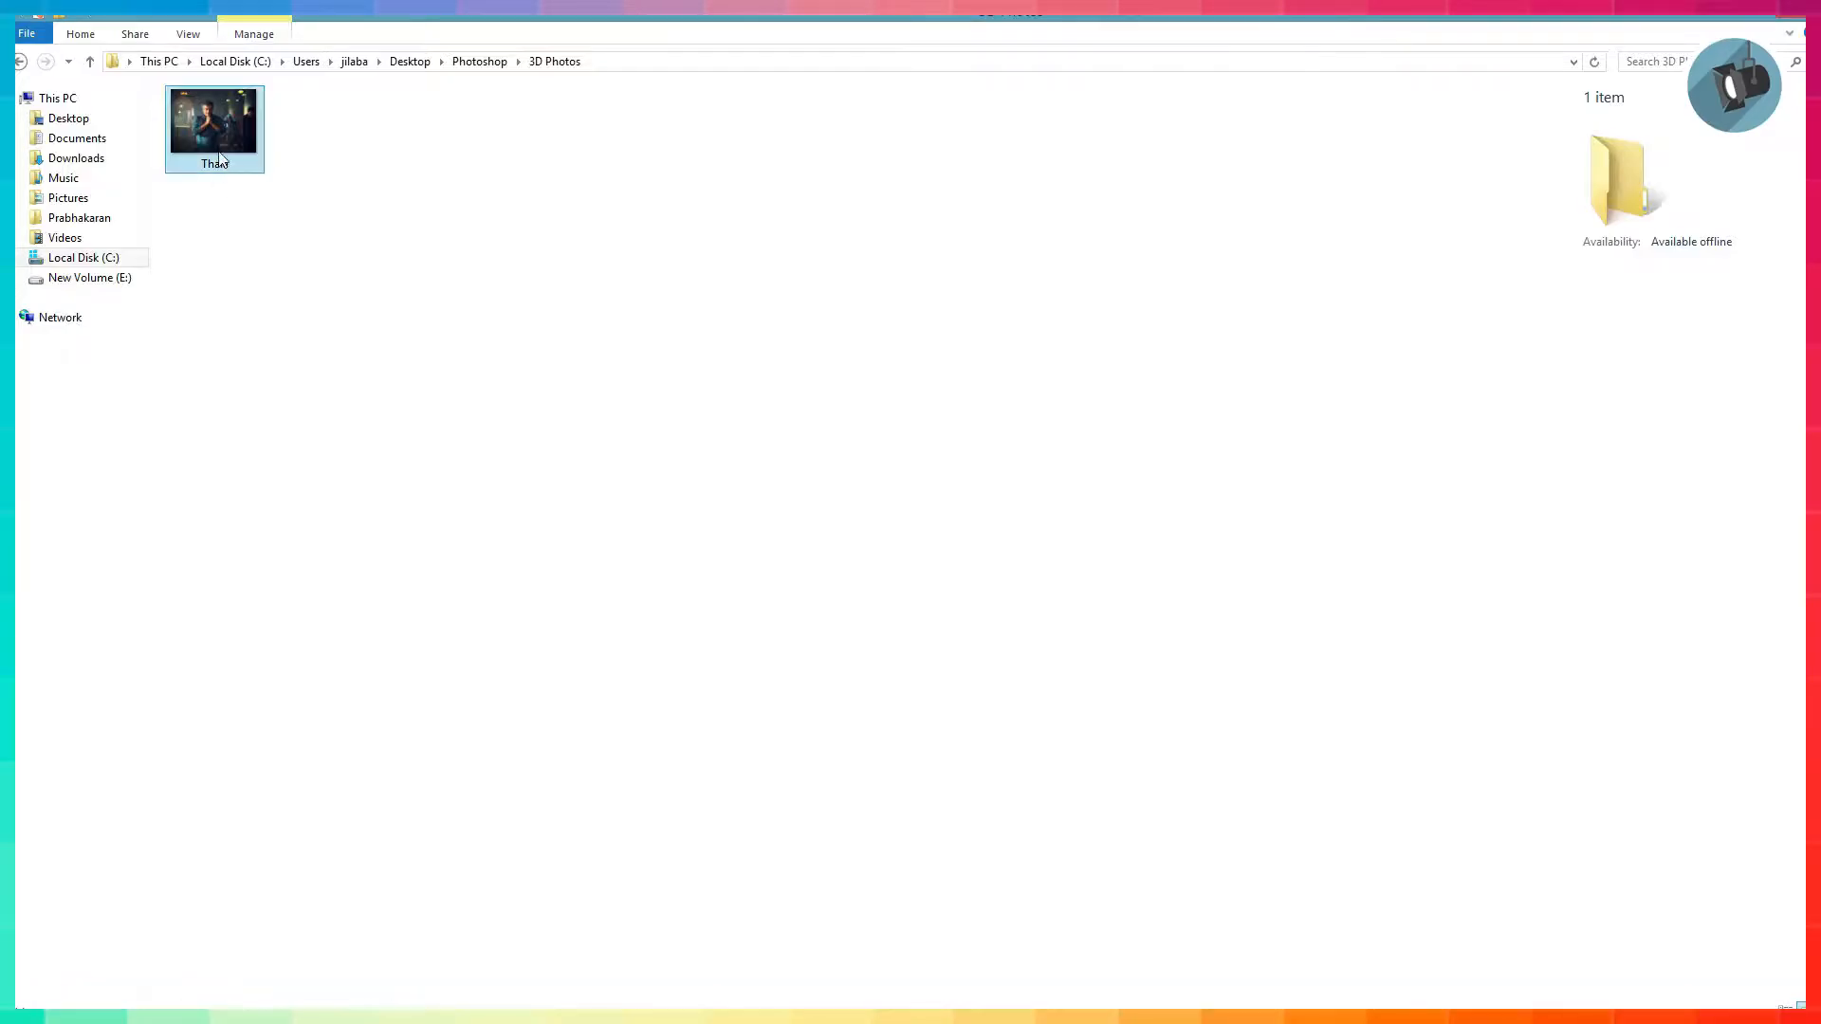
right_click(219, 144)
click(275, 337)
click(544, 358)
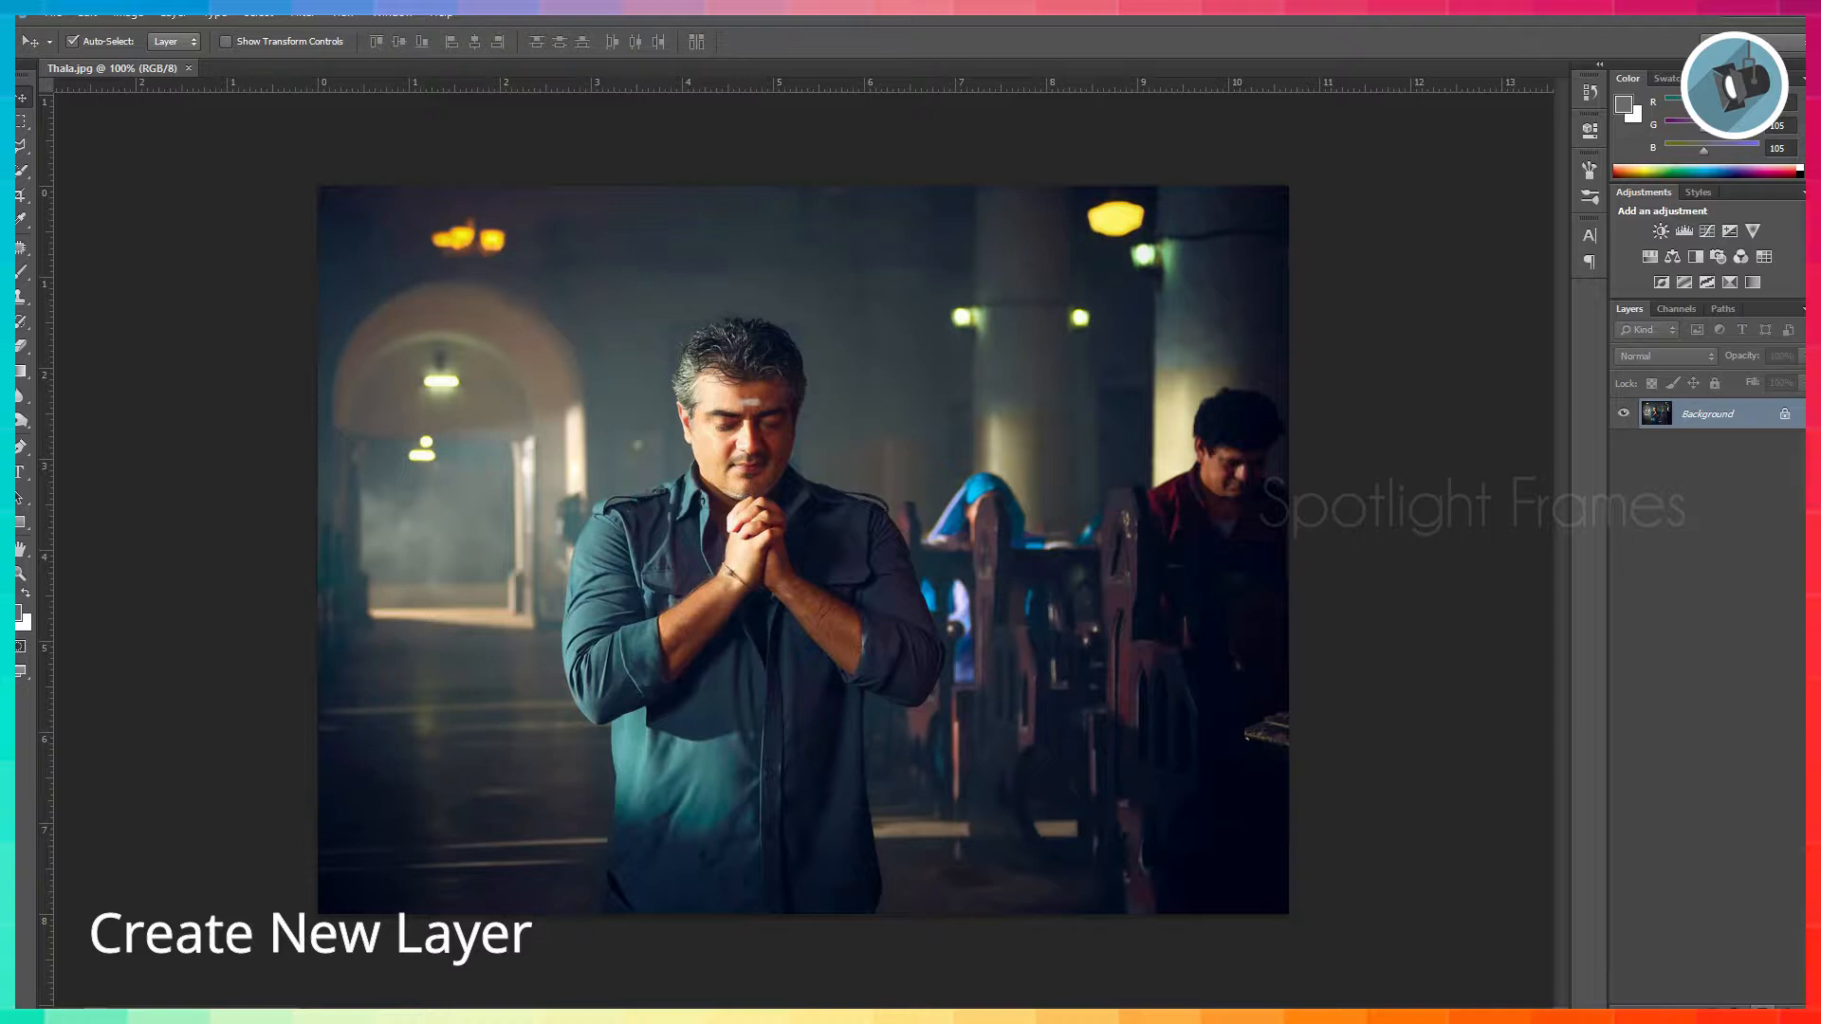
Create a new layer above the Background layer and name it bg.
click(1761, 1003)
double_click(1694, 415)
text(bg)
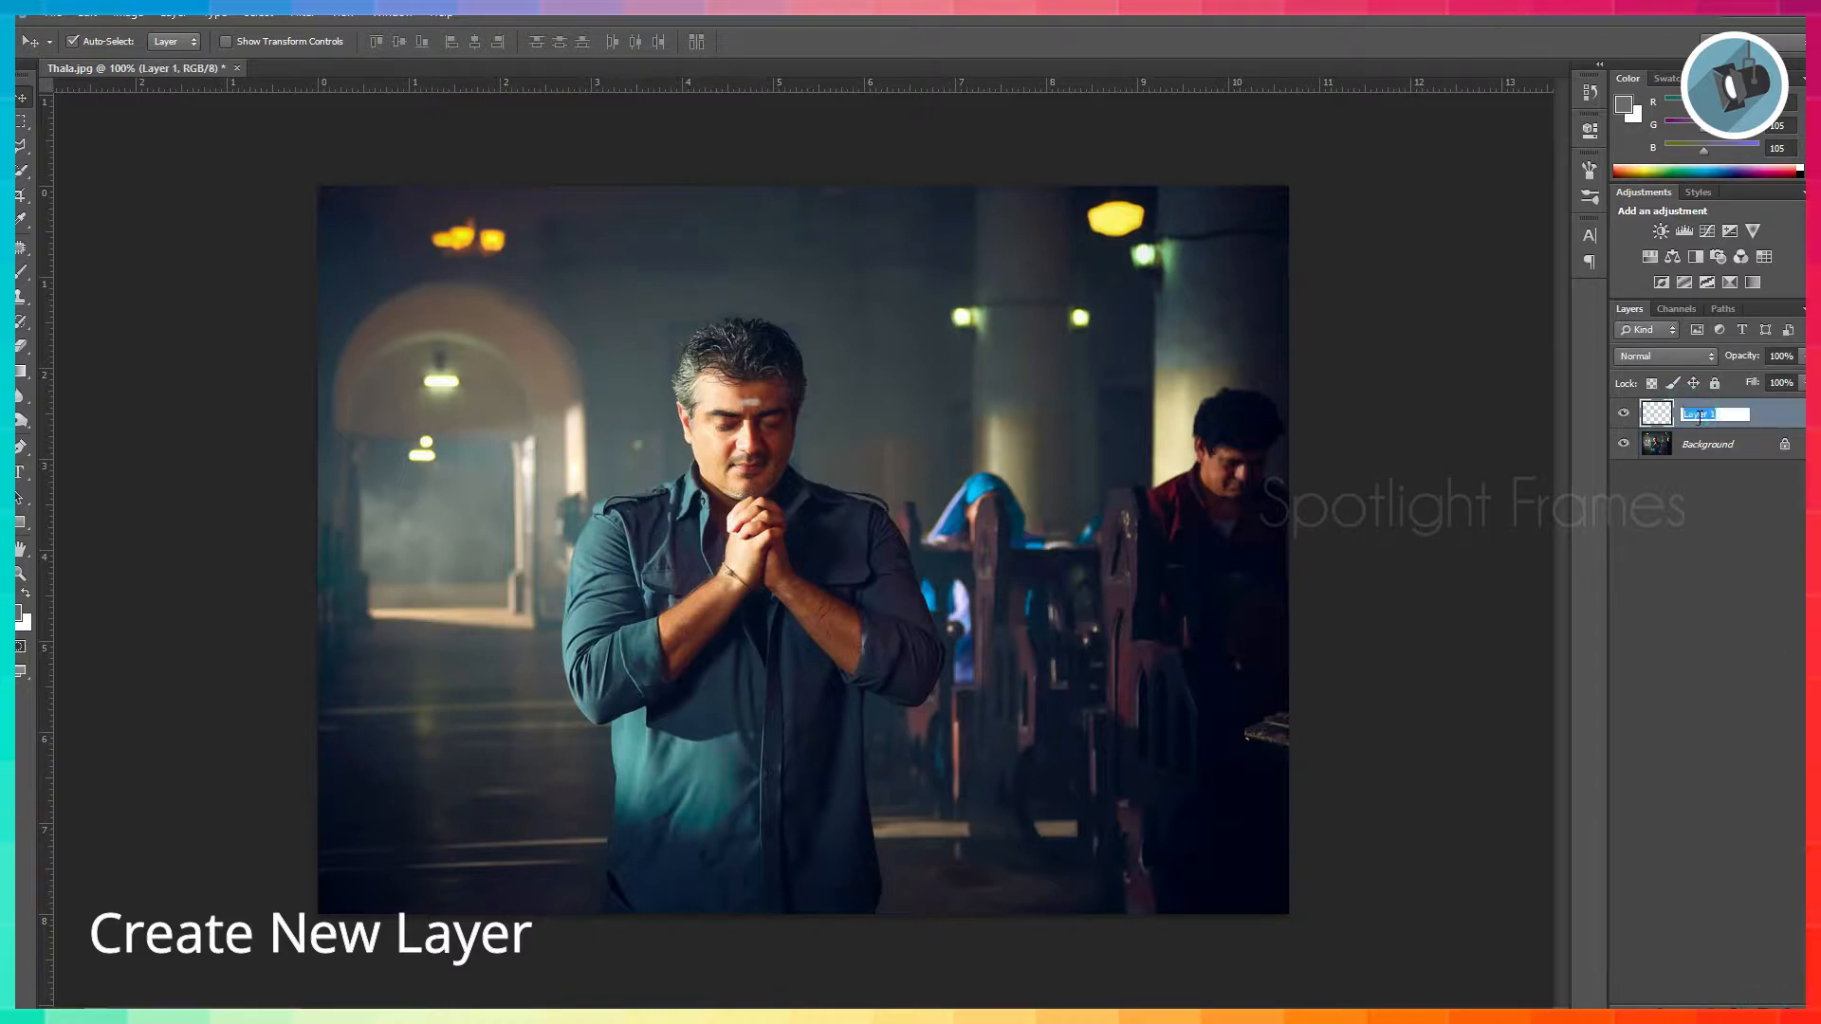
key(Return)
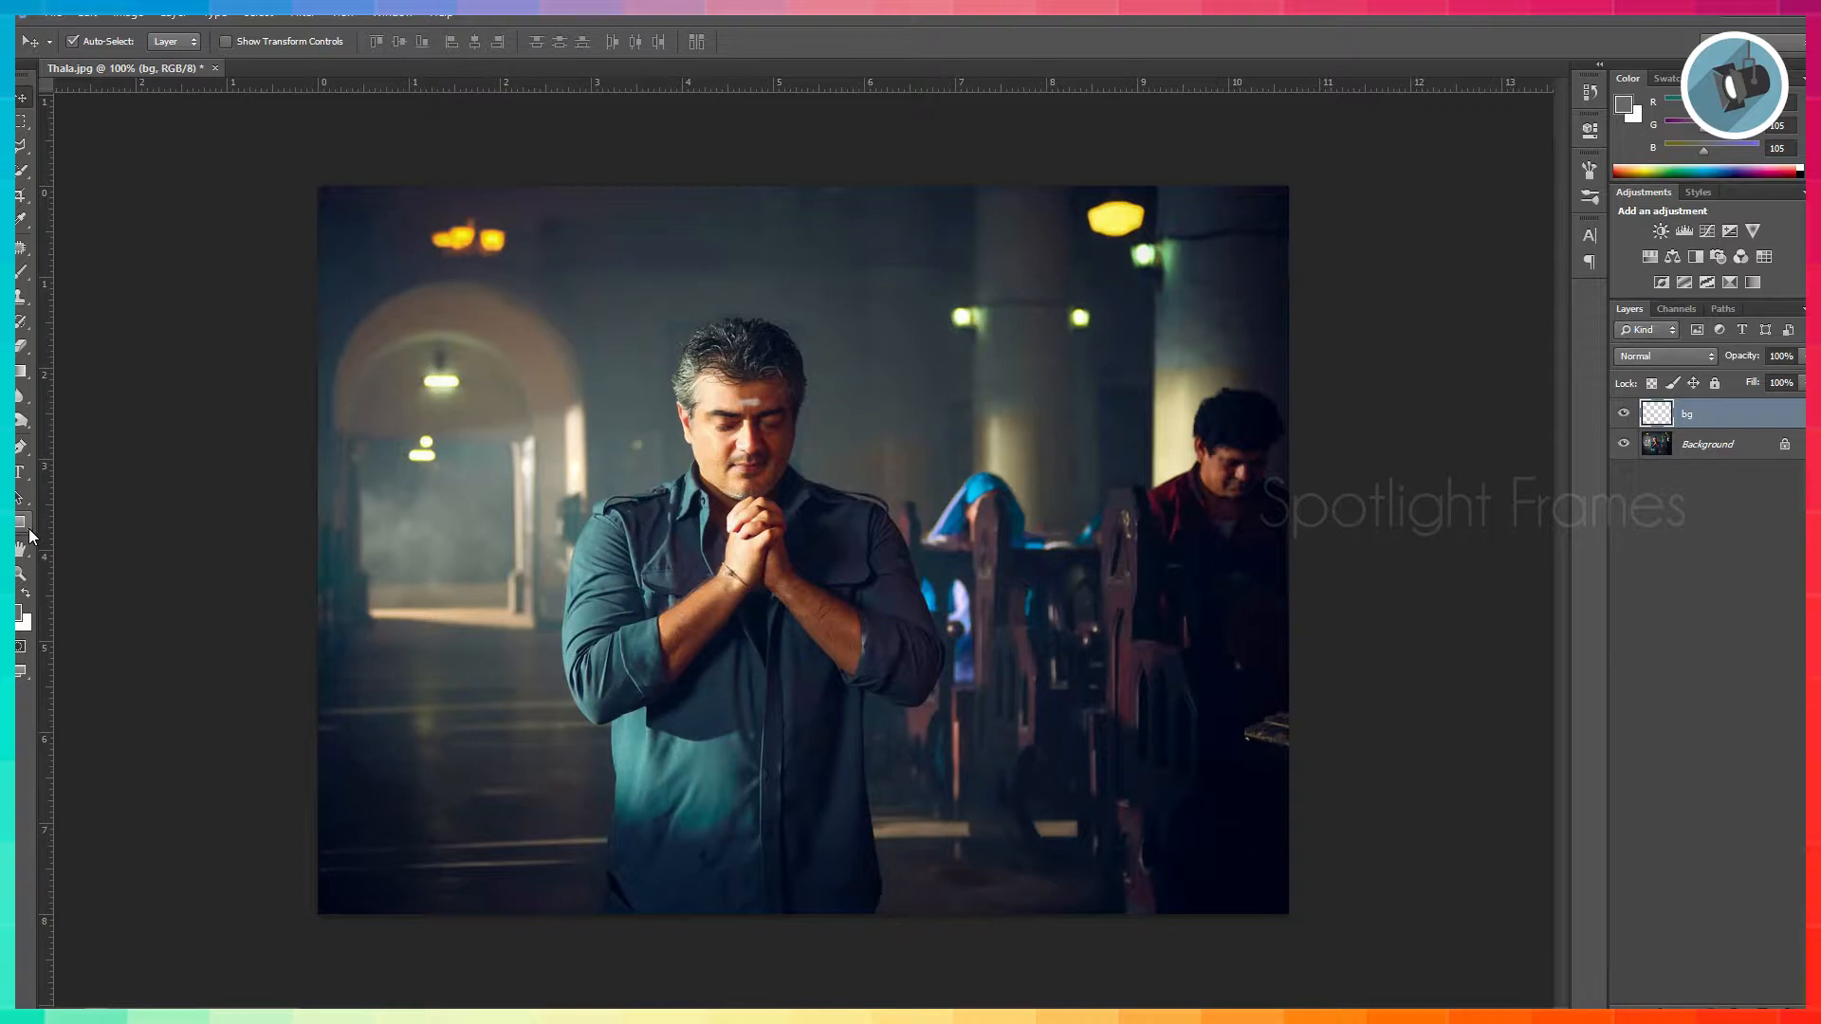
Fill the bg layer with a vertical linear Black, White gradient, black at the top and fading to grey toward the bottom.
click(21, 375)
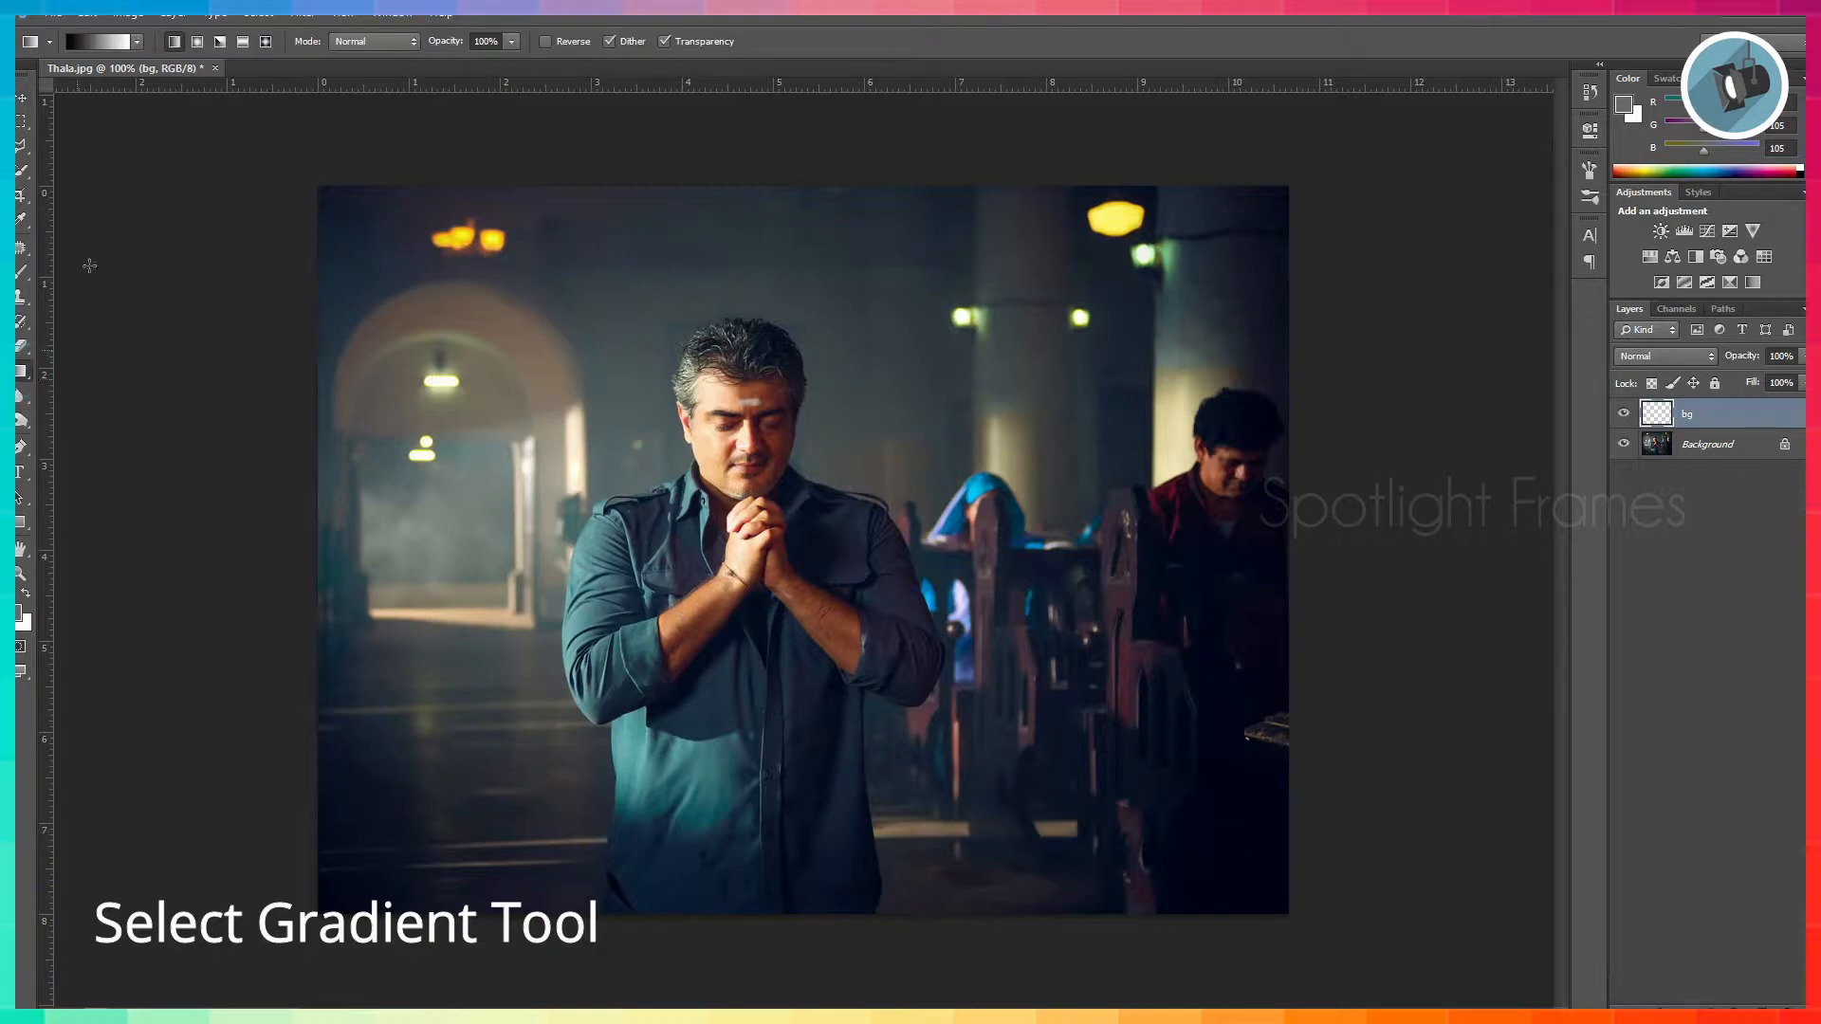
click(99, 42)
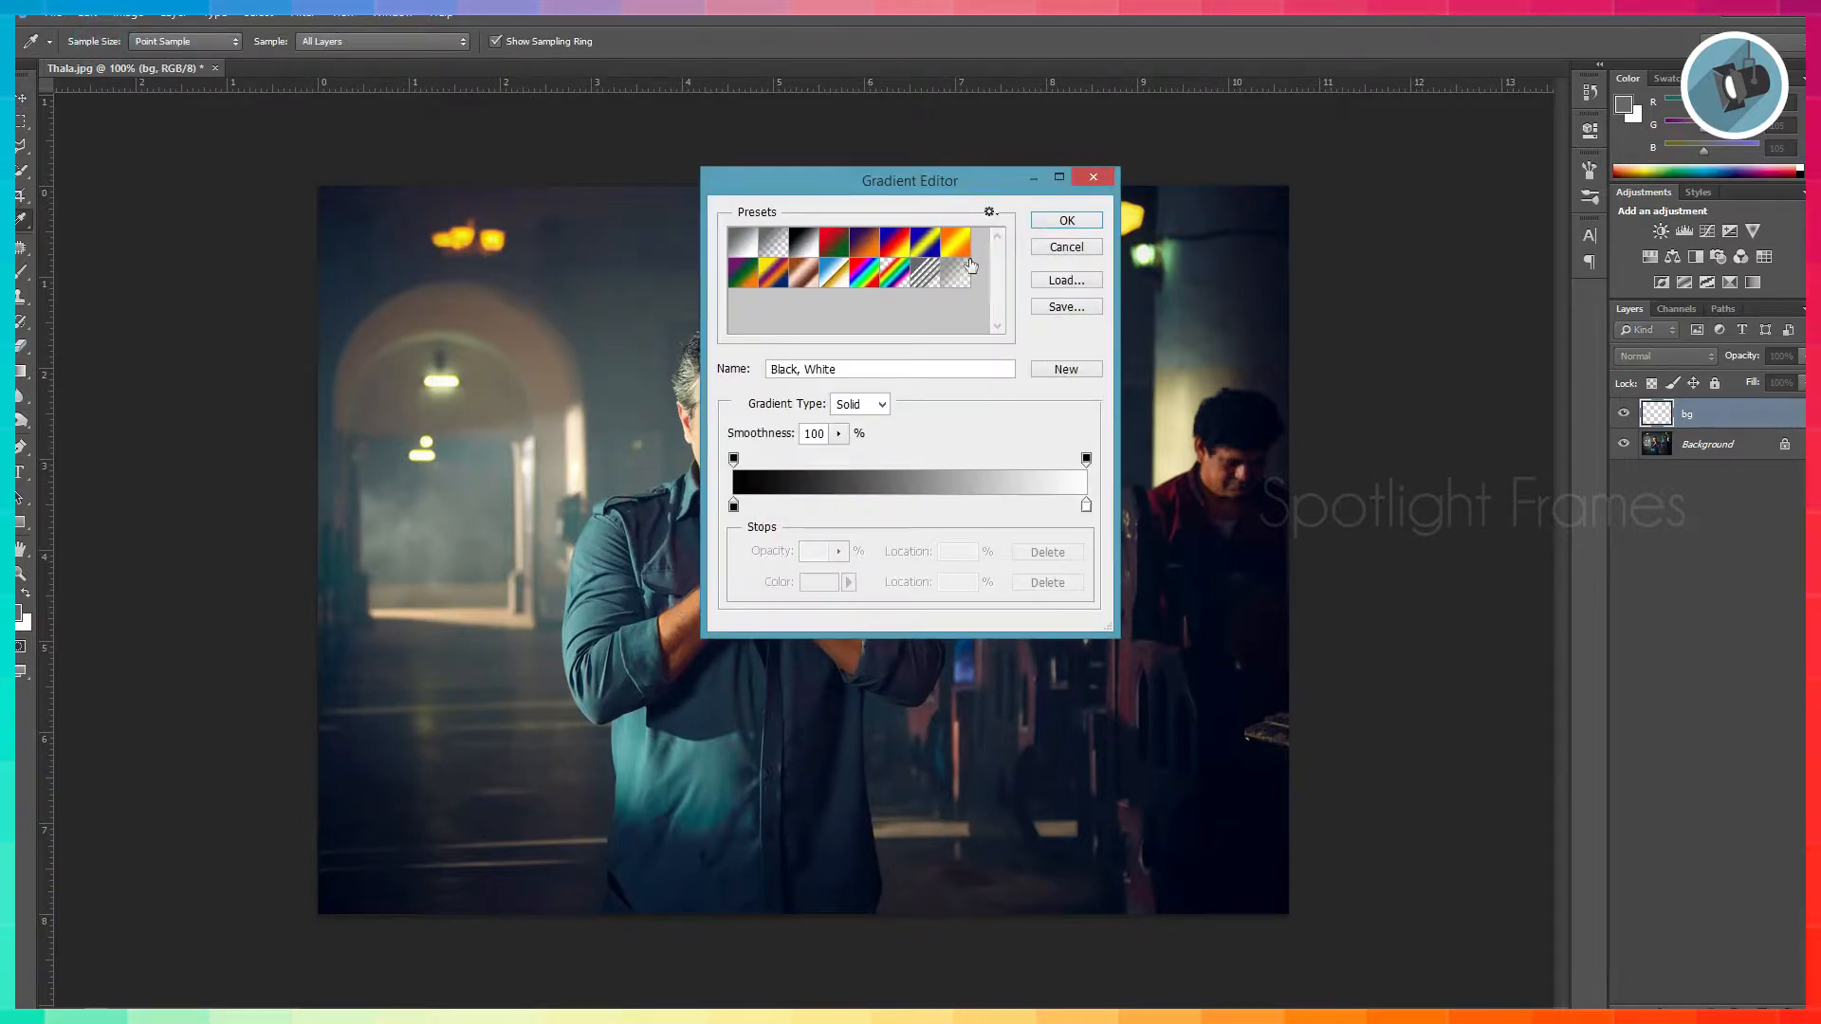
click(1068, 222)
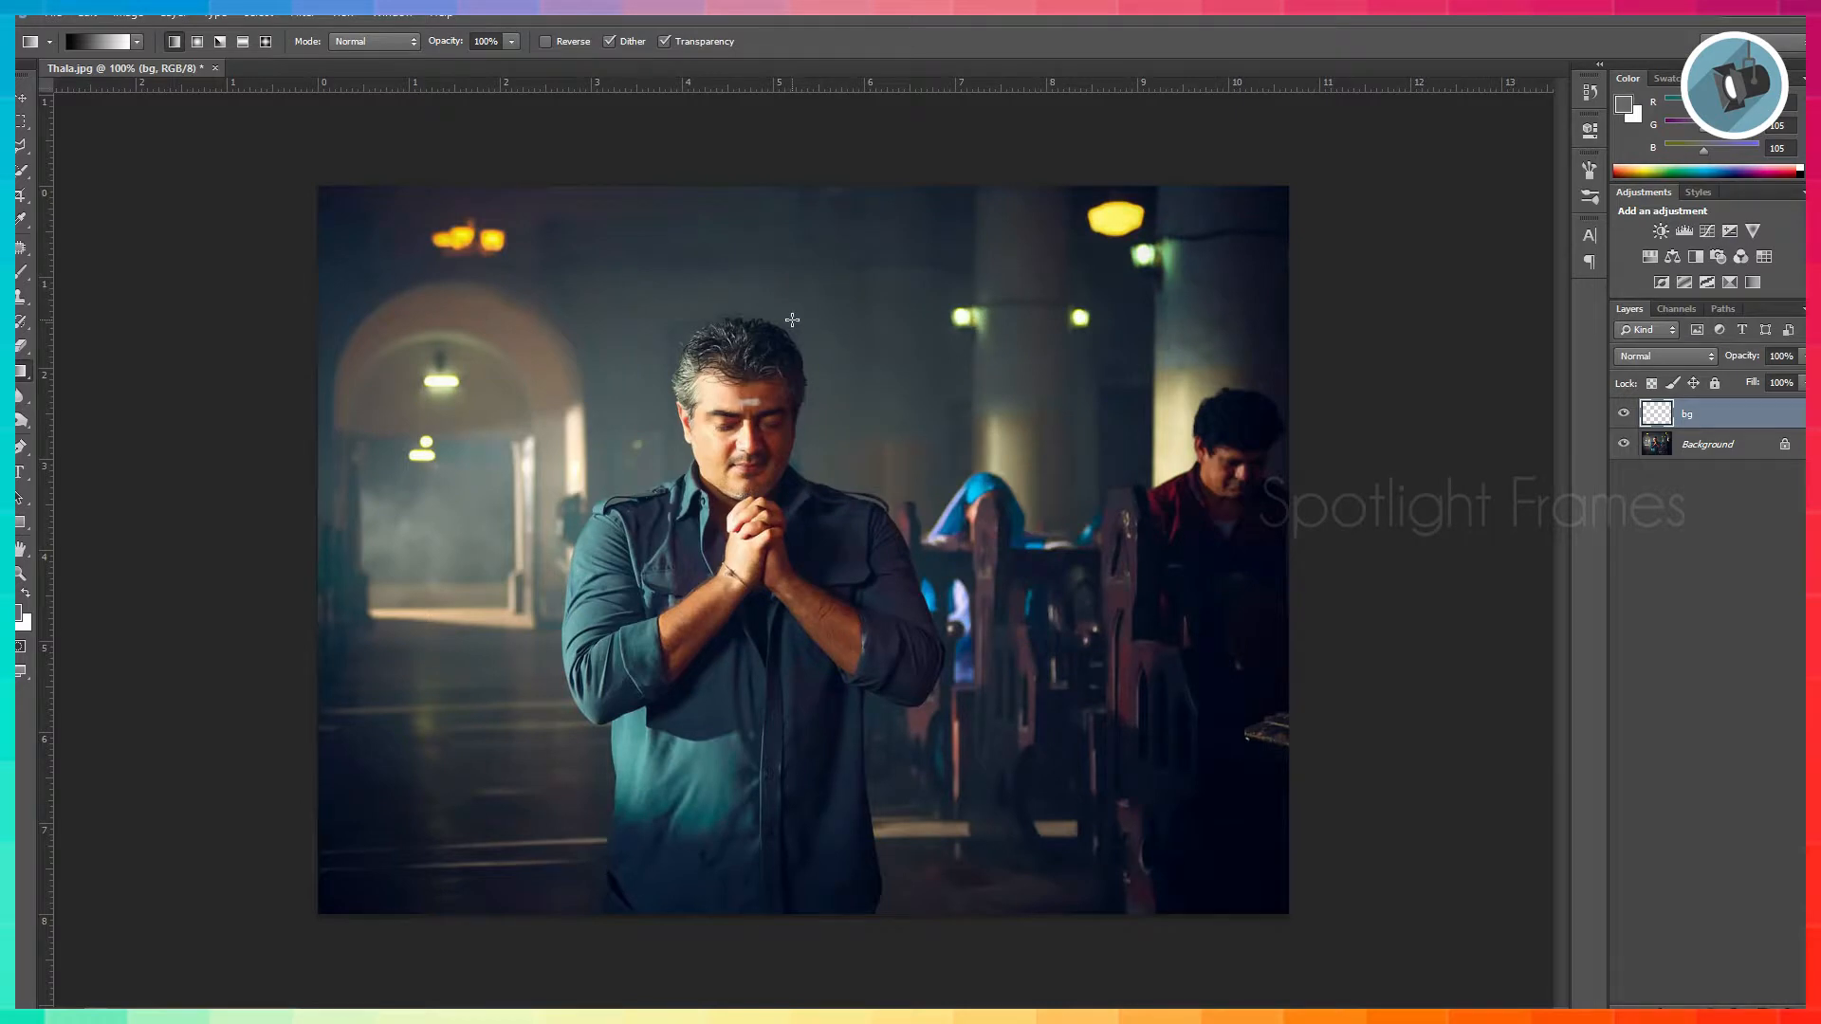
key(ctrl+minus)
key(ctrl+minus)
key(ctrl+minus)
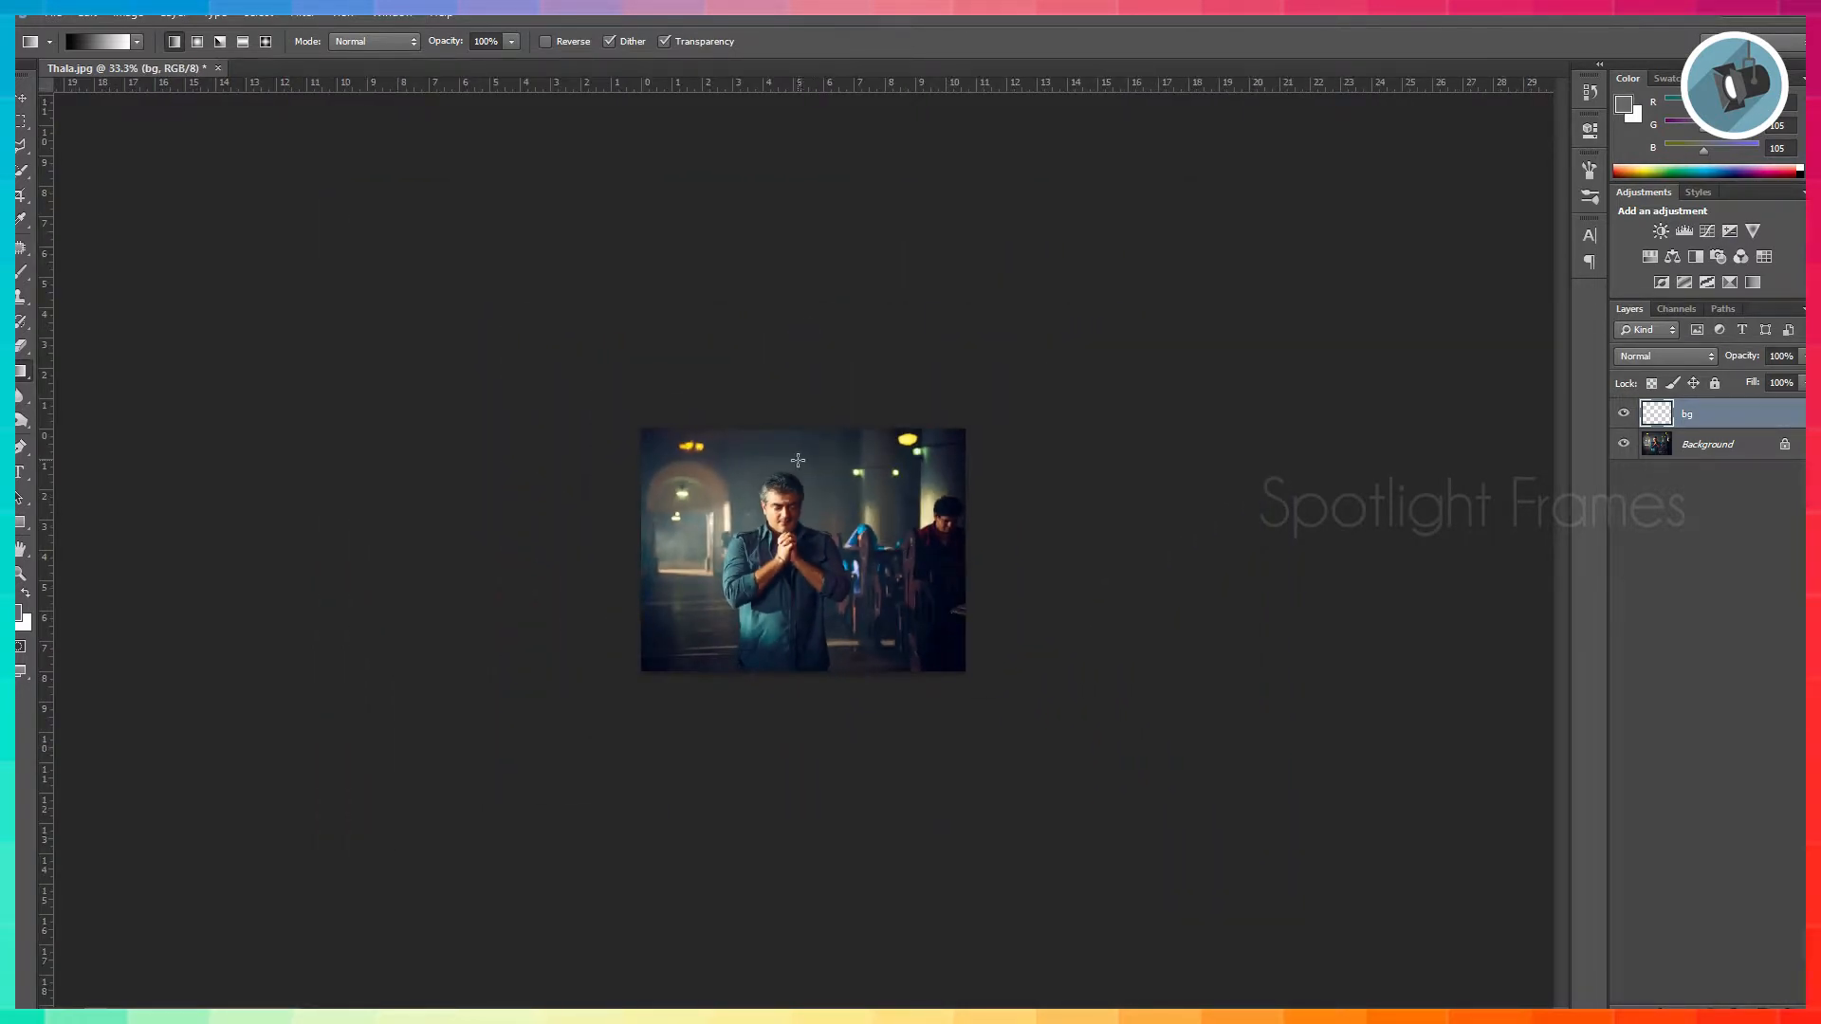
drag(801, 472, 794, 595)
drag(804, 462, 808, 862)
drag(791, 467, 792, 820)
drag(789, 454, 789, 849)
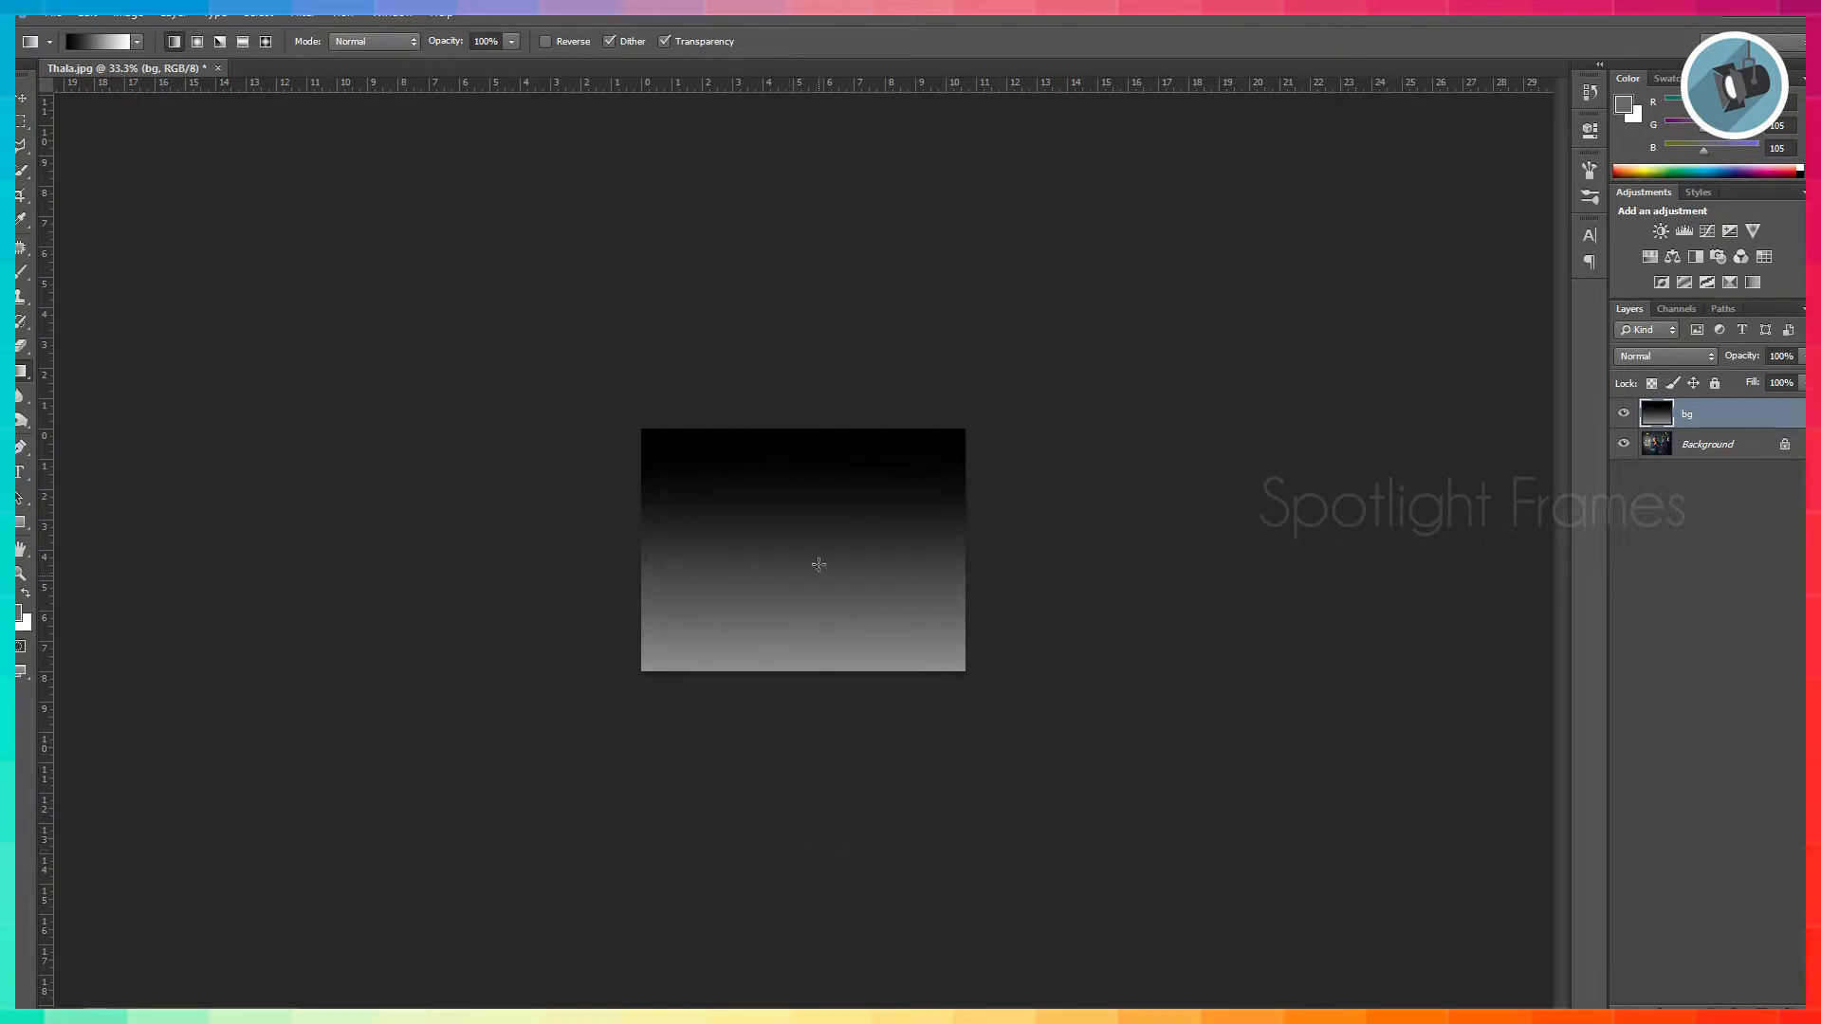
drag(804, 490, 804, 830)
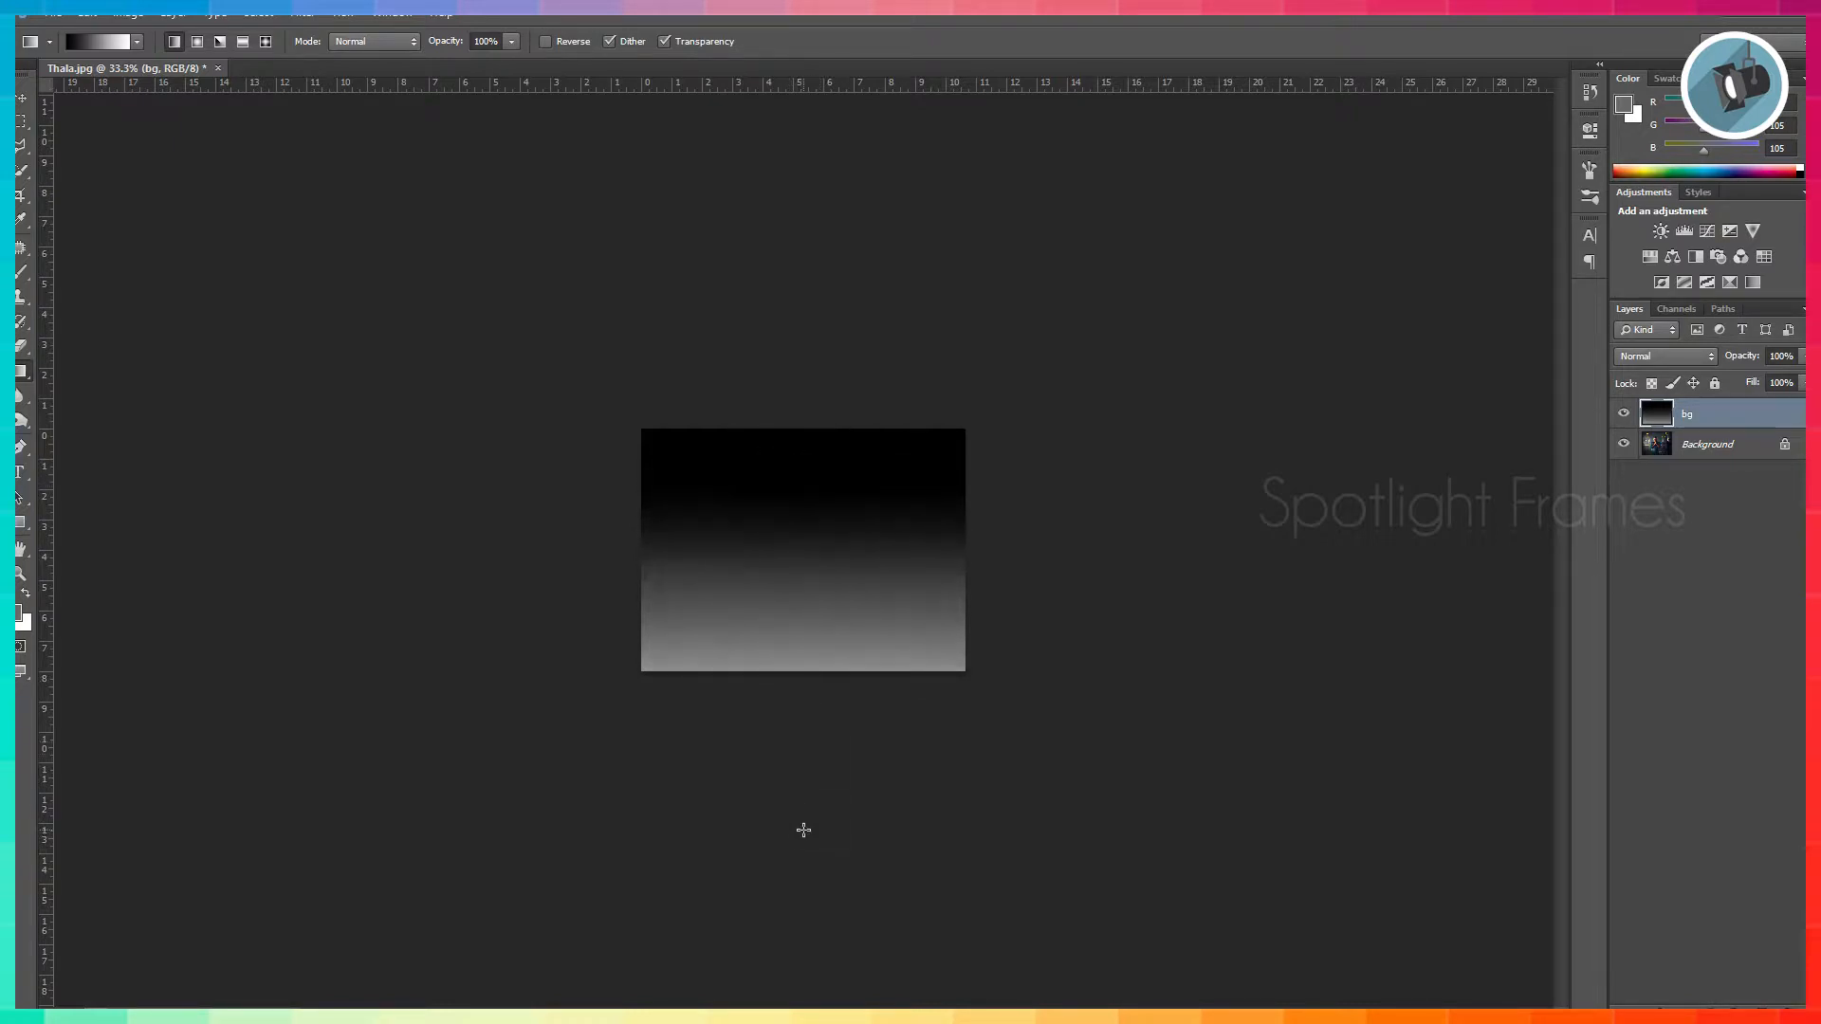
drag(791, 534, 798, 774)
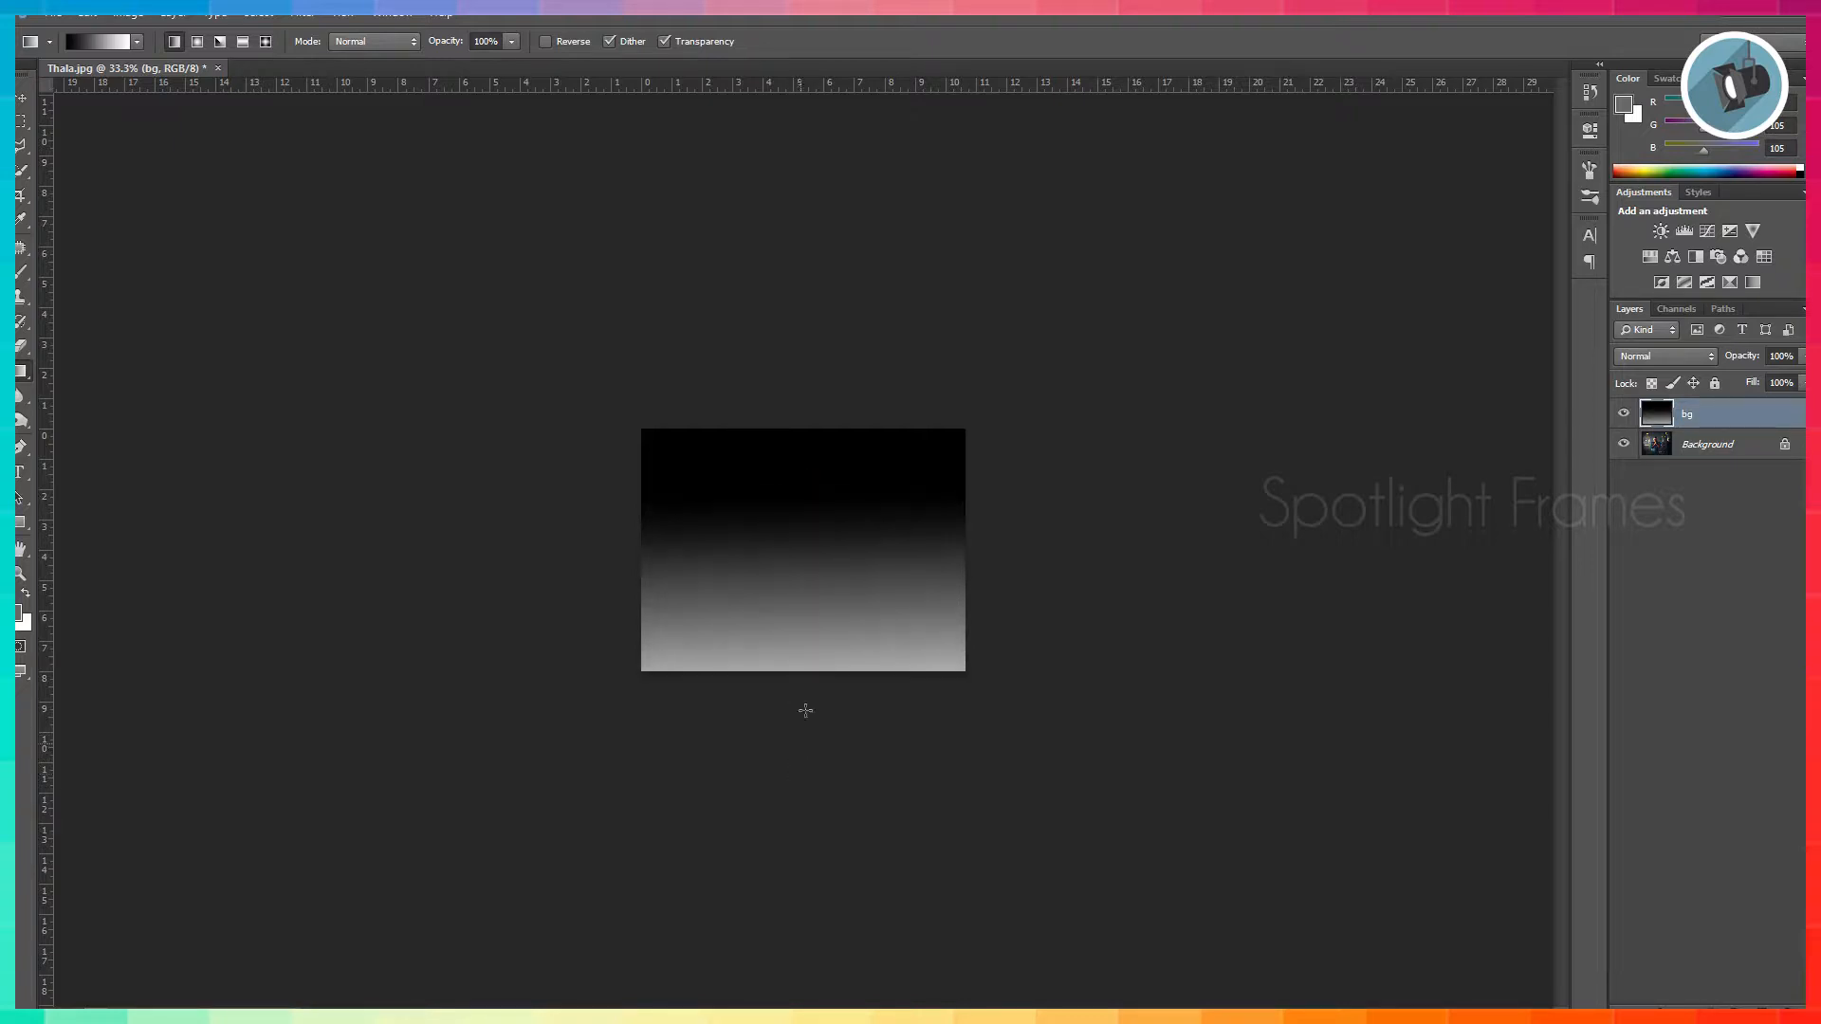
drag(800, 499, 800, 804)
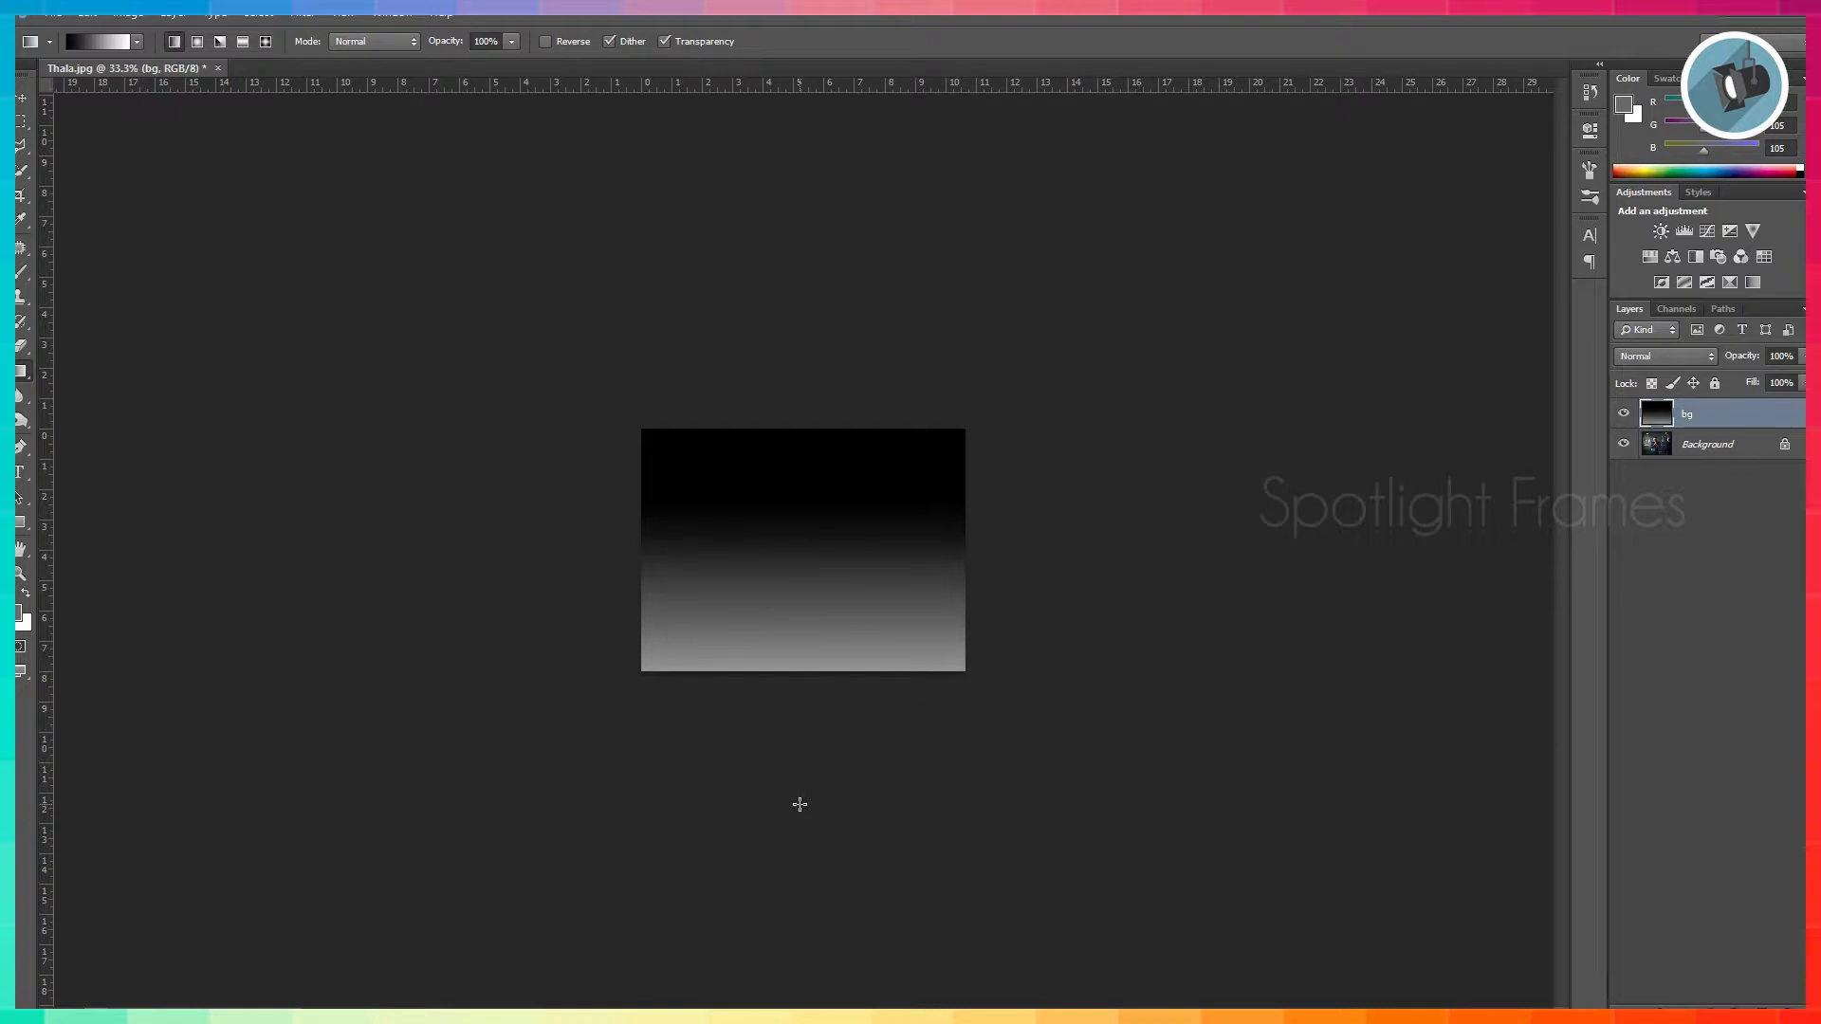
drag(790, 481, 792, 802)
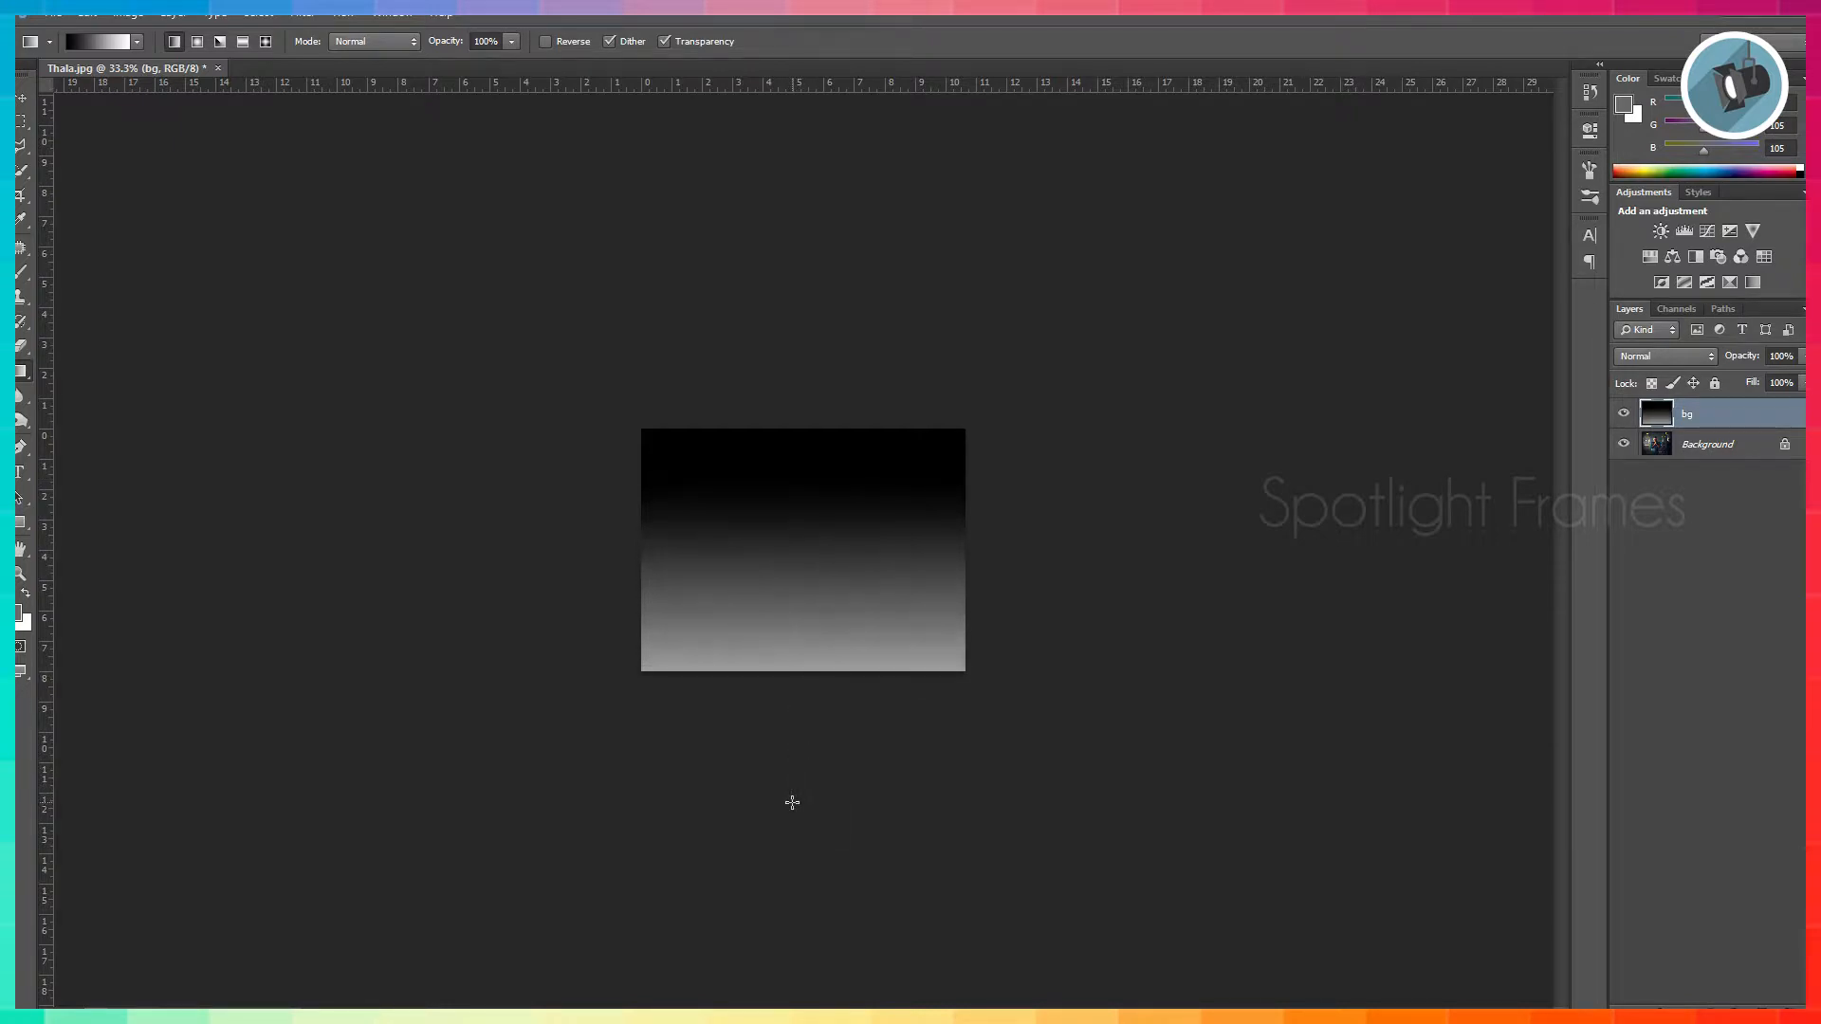
drag(795, 464, 797, 754)
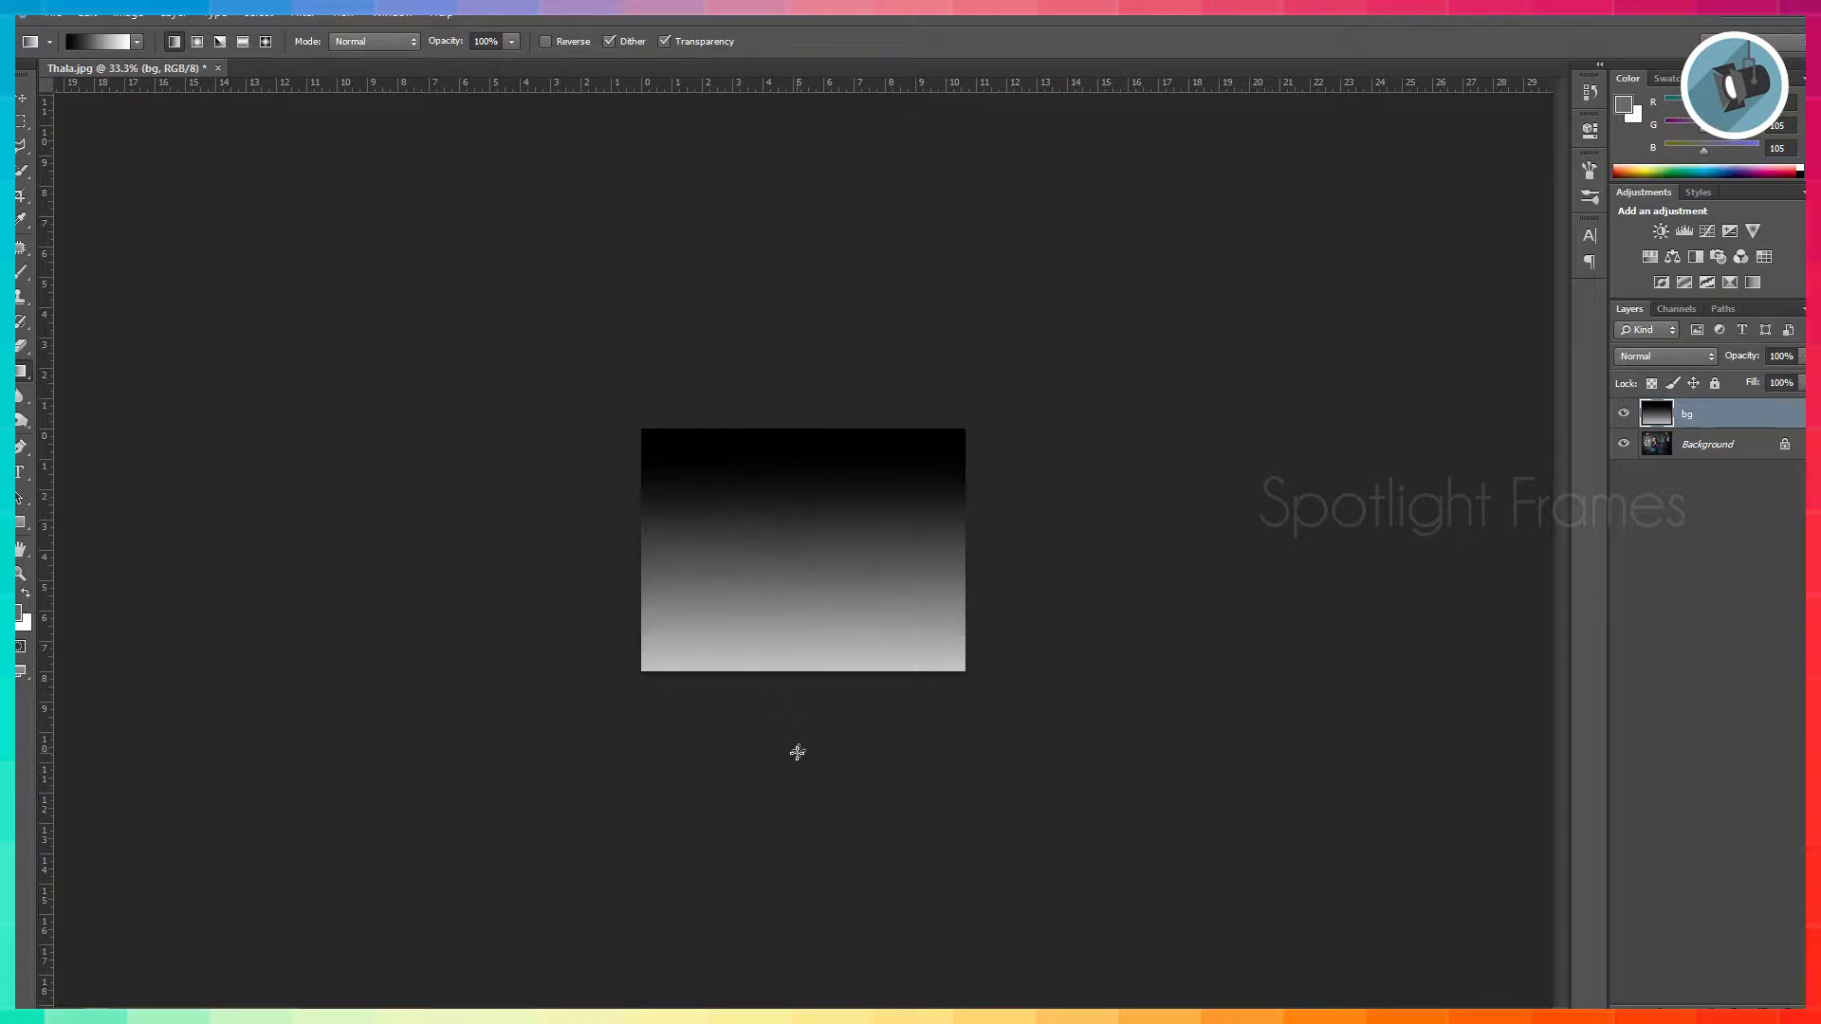
drag(803, 507, 802, 828)
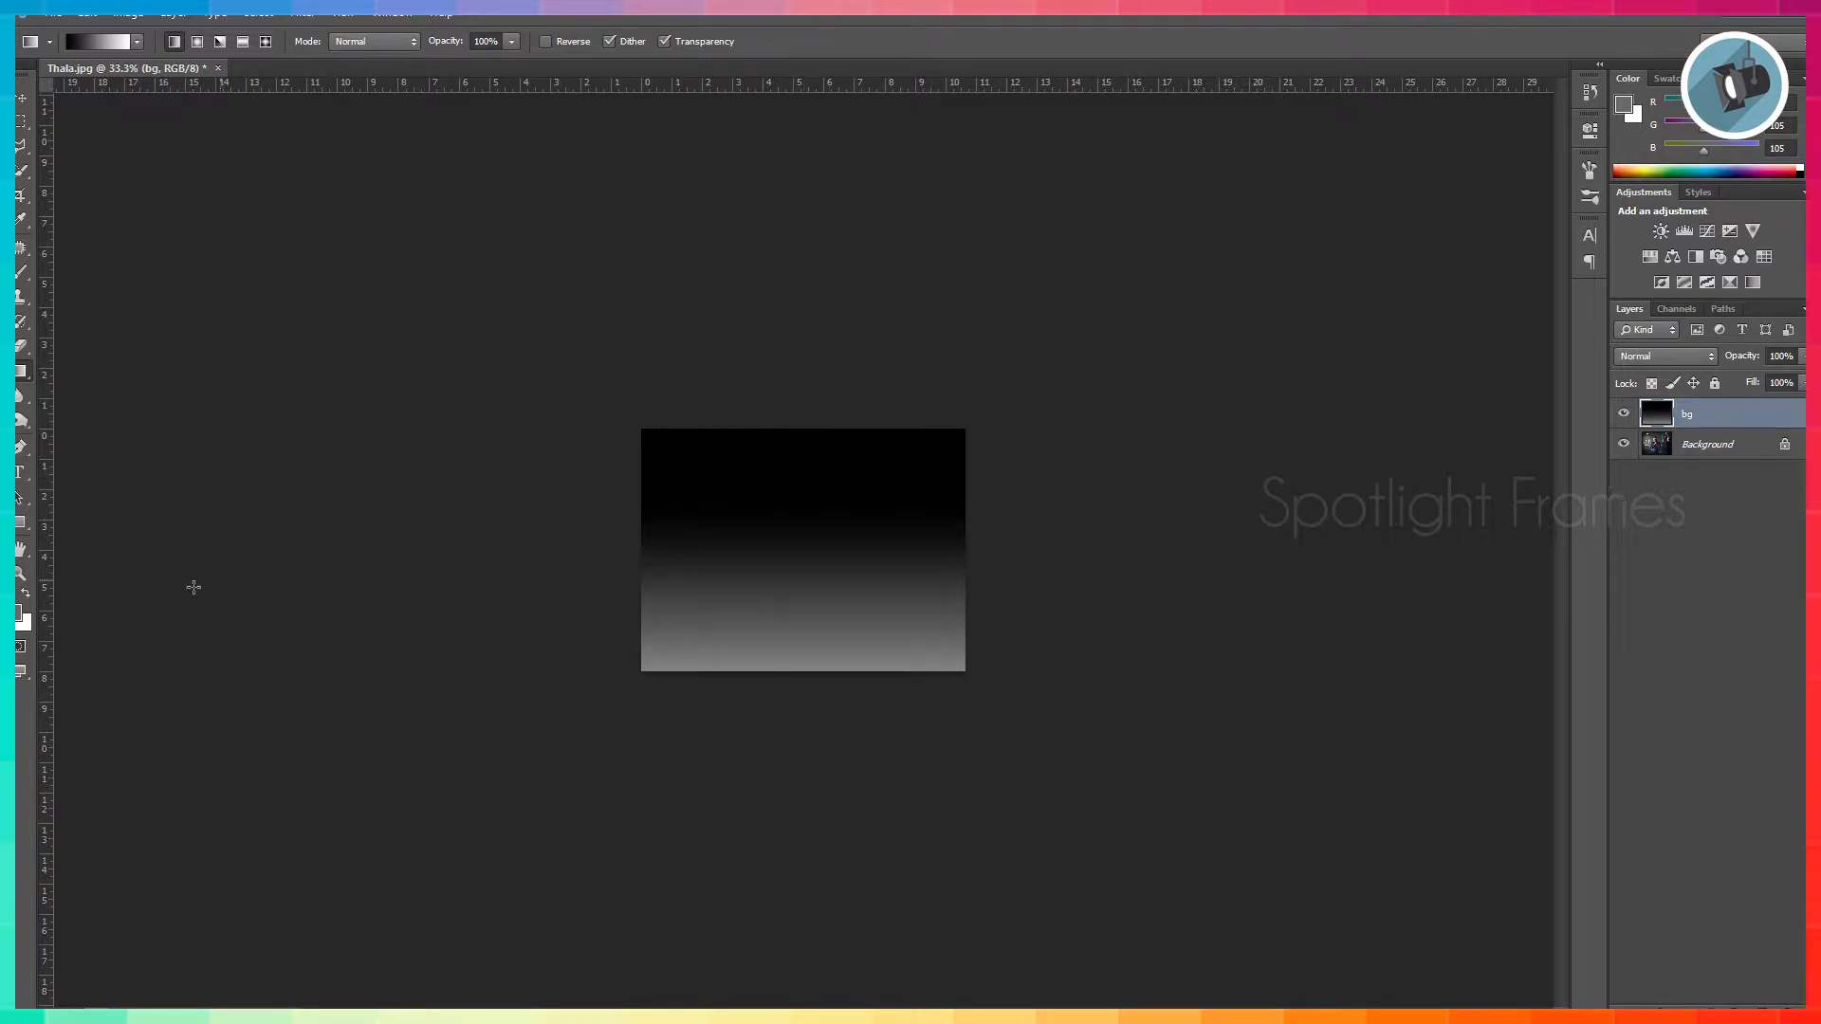
Hide the bg gradient layer so the photo beneath shows, and switch to the Move tool.
click(1625, 413)
click(1625, 412)
click(1625, 413)
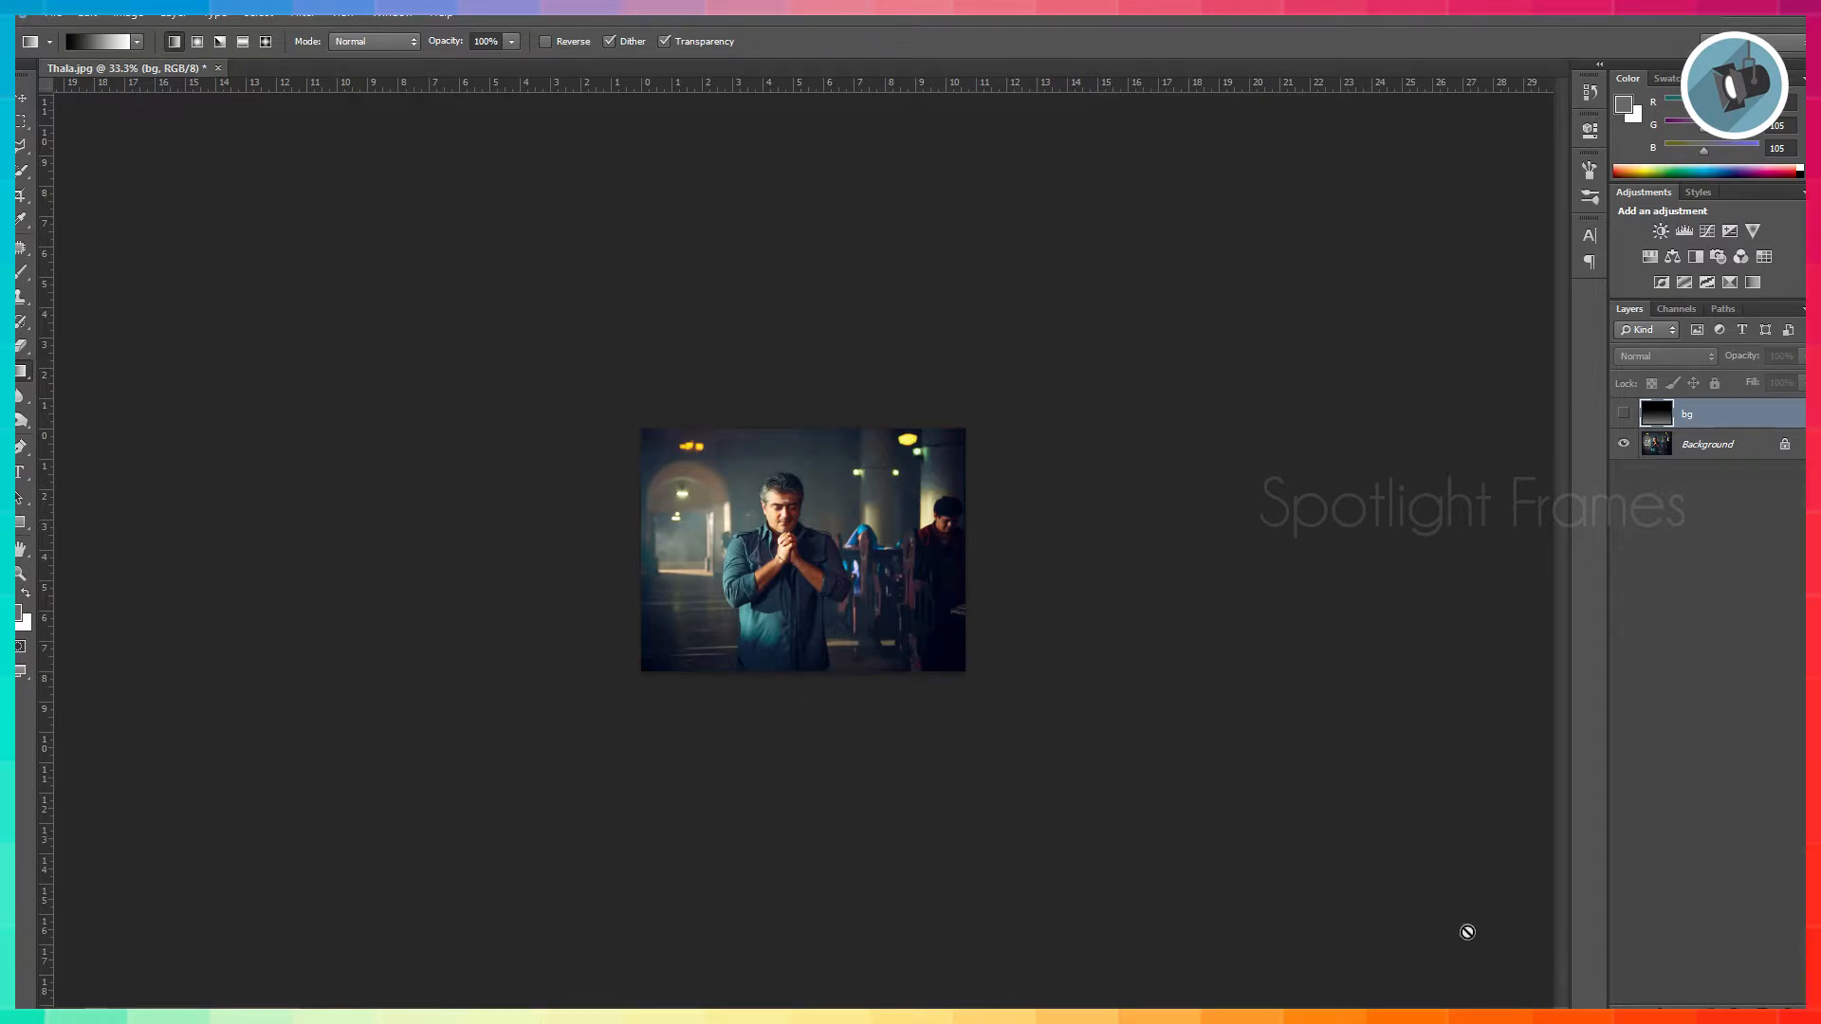
click(833, 592)
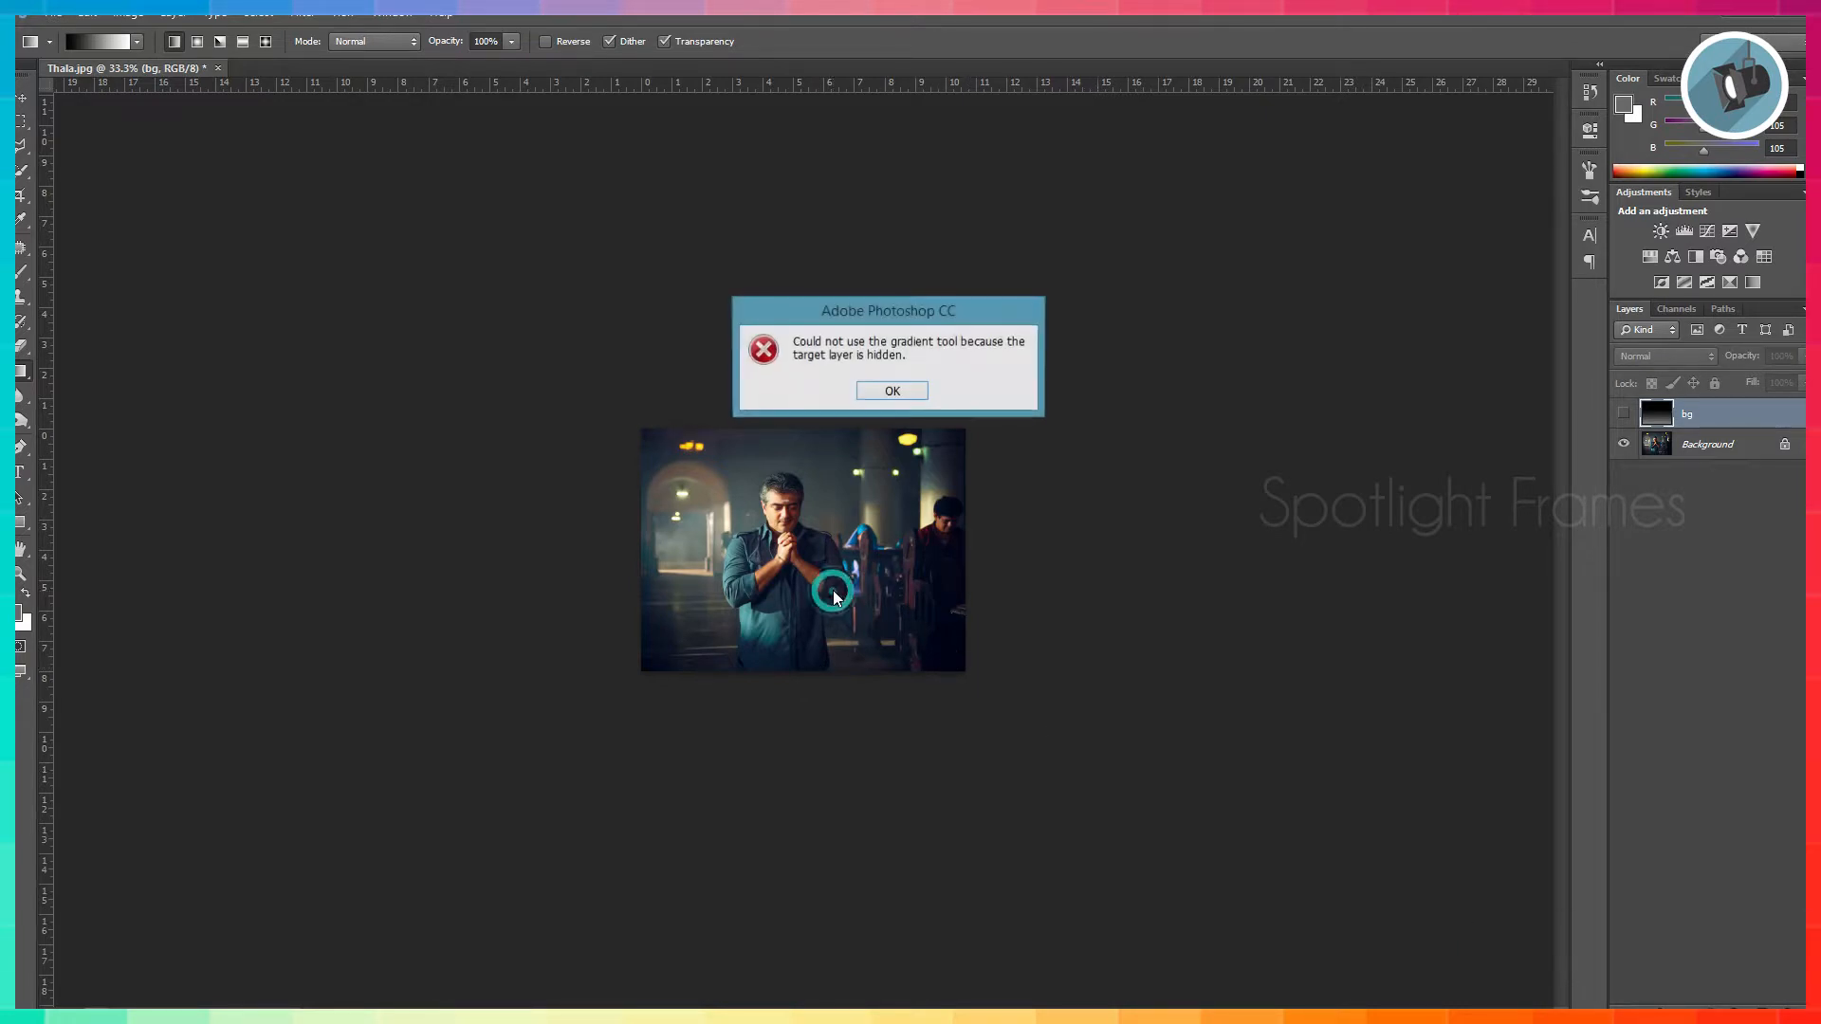
click(888, 402)
key(v)
click(873, 592)
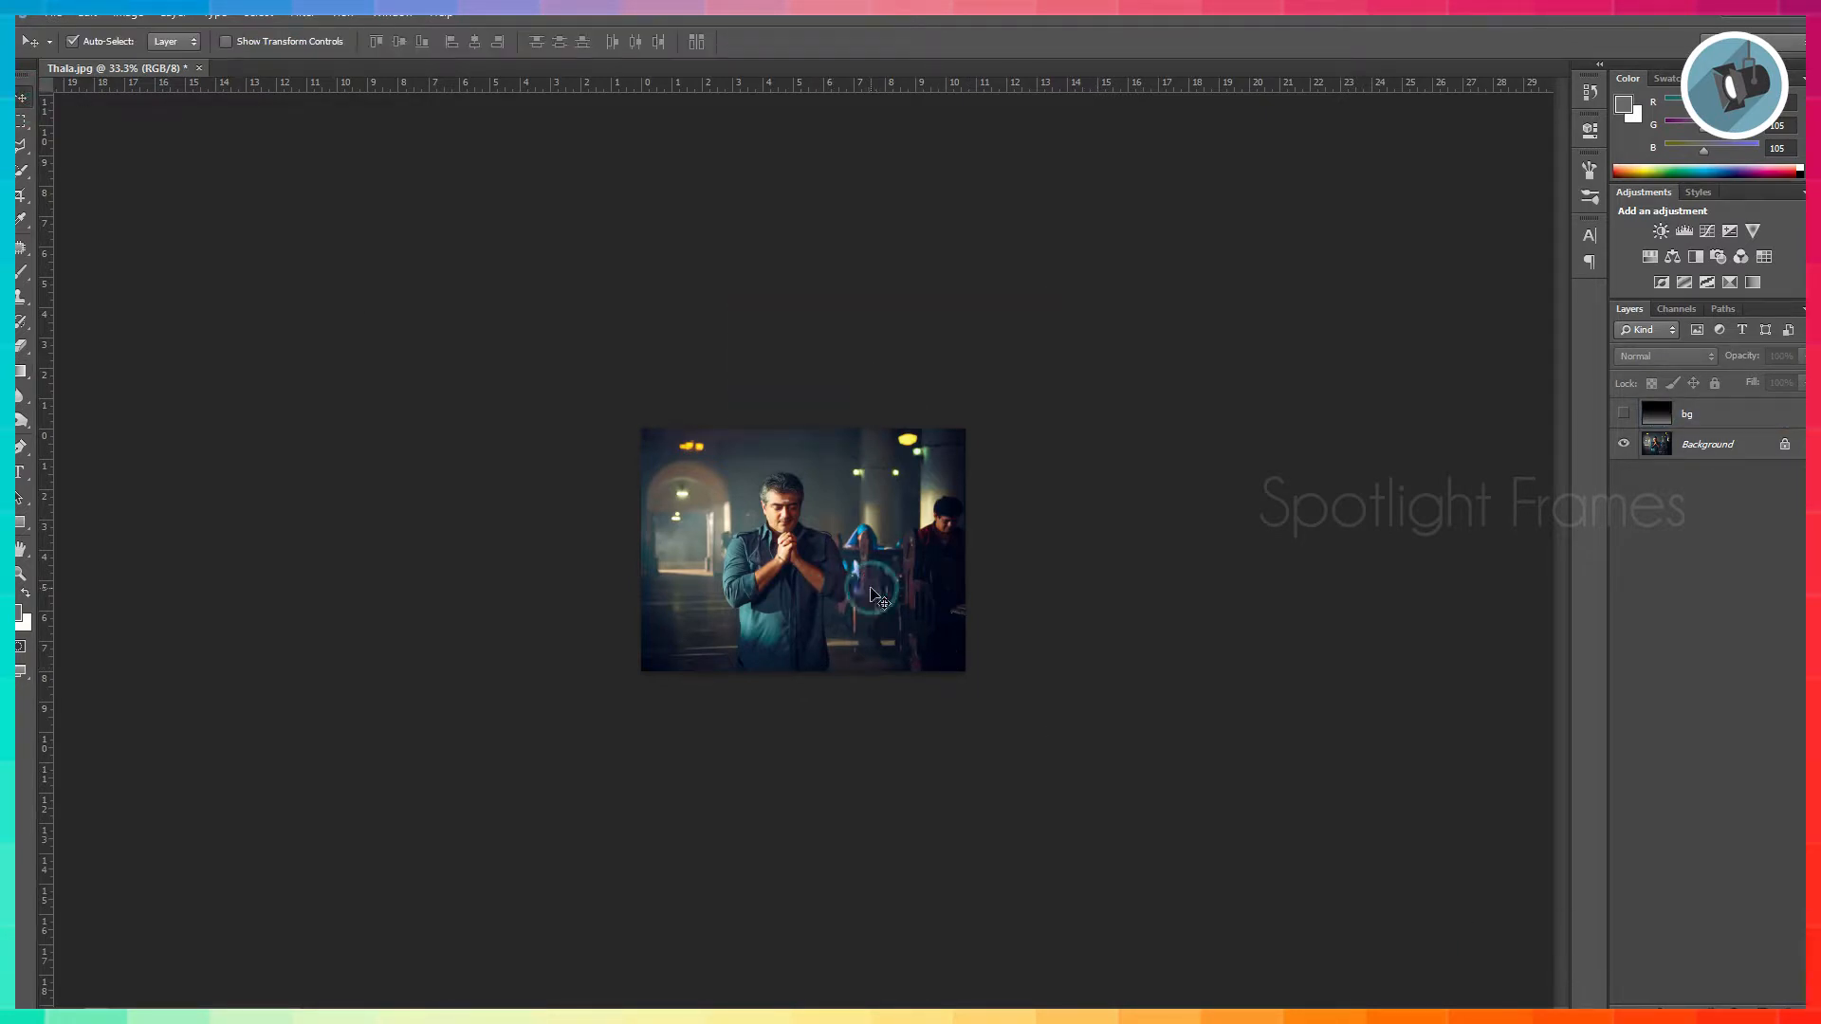
Select the praying man's left-hand sleeve and shirt front on the Background layer with the Quick Selection tool.
key(ctrl+plus)
key(ctrl+plus)
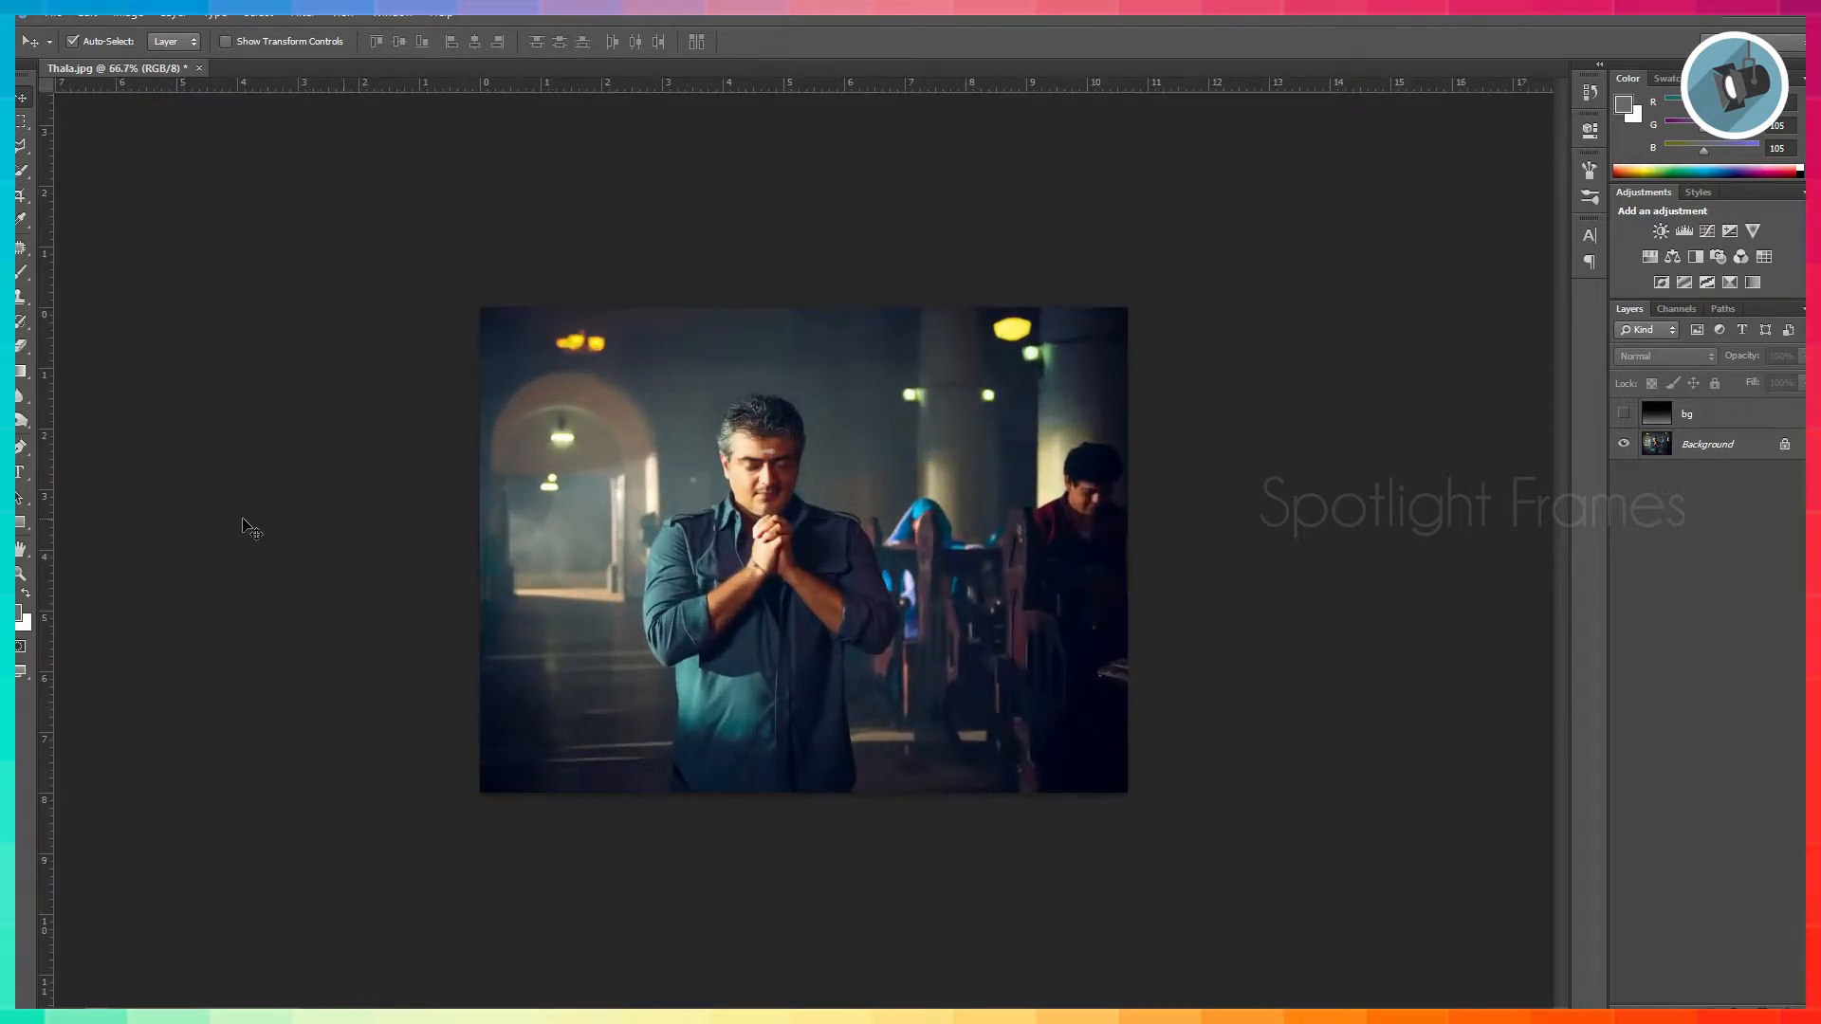
click(19, 171)
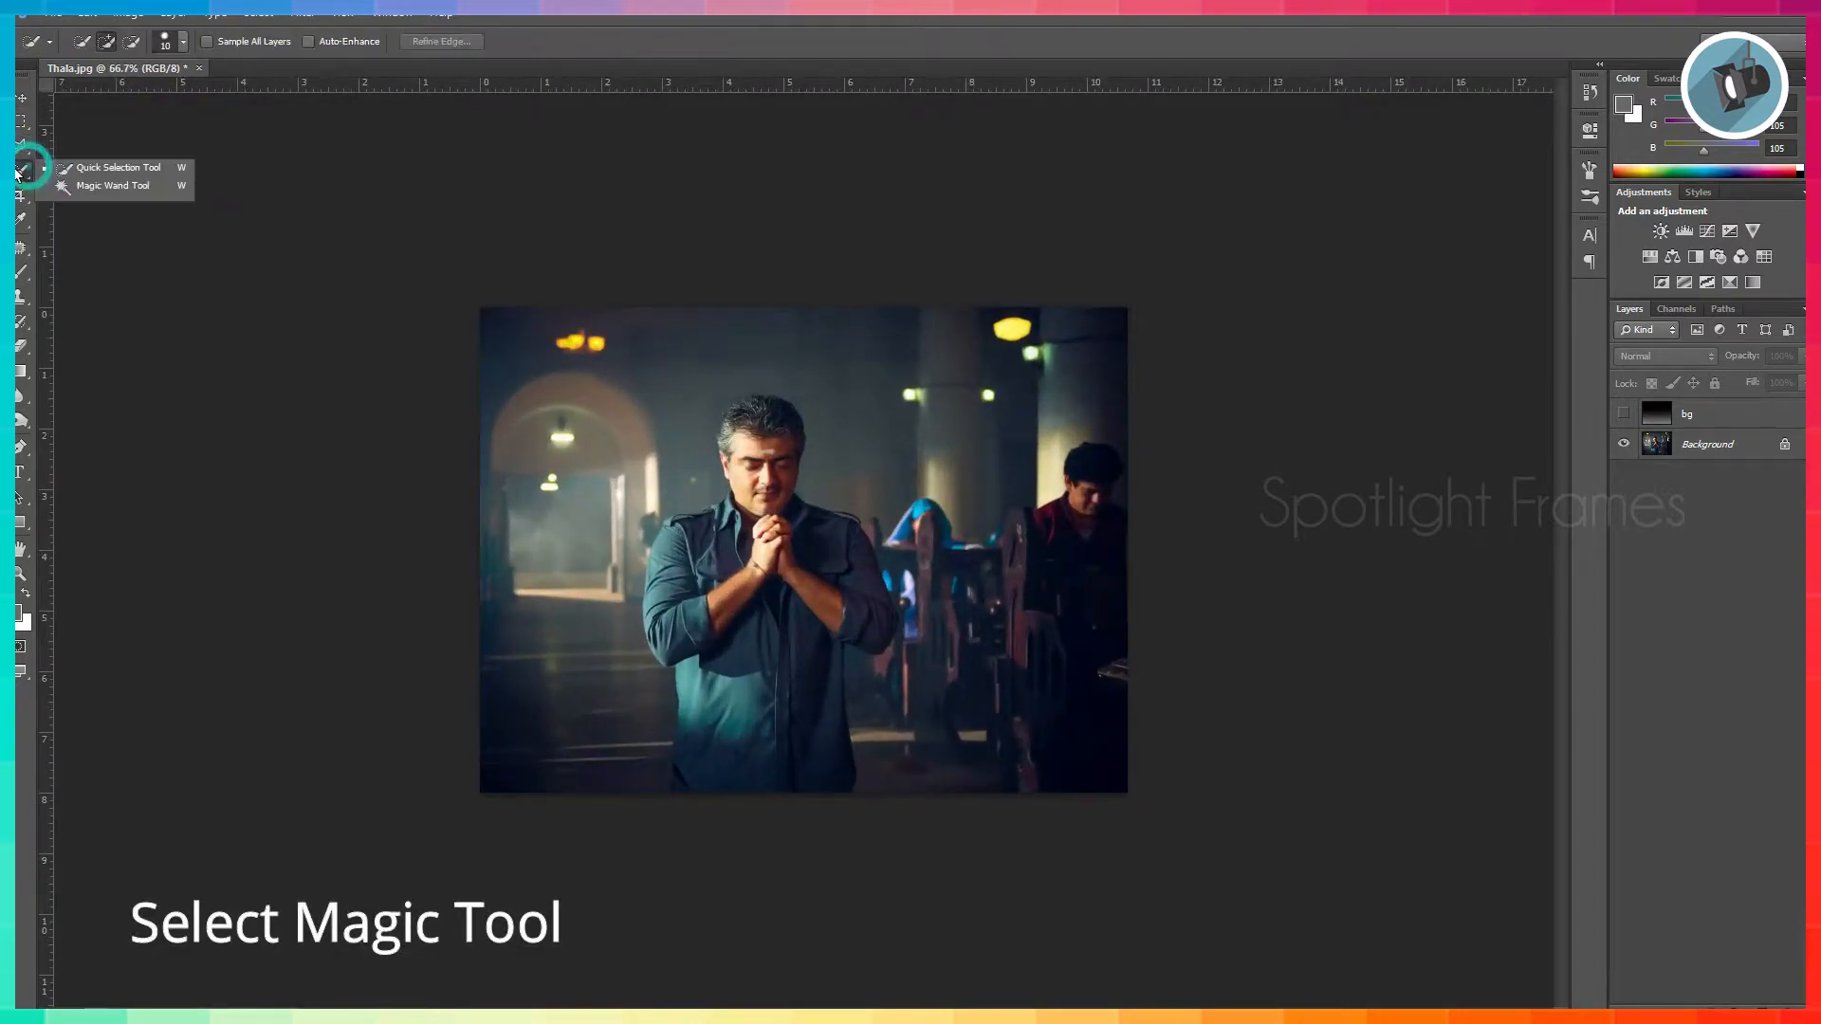
click(74, 167)
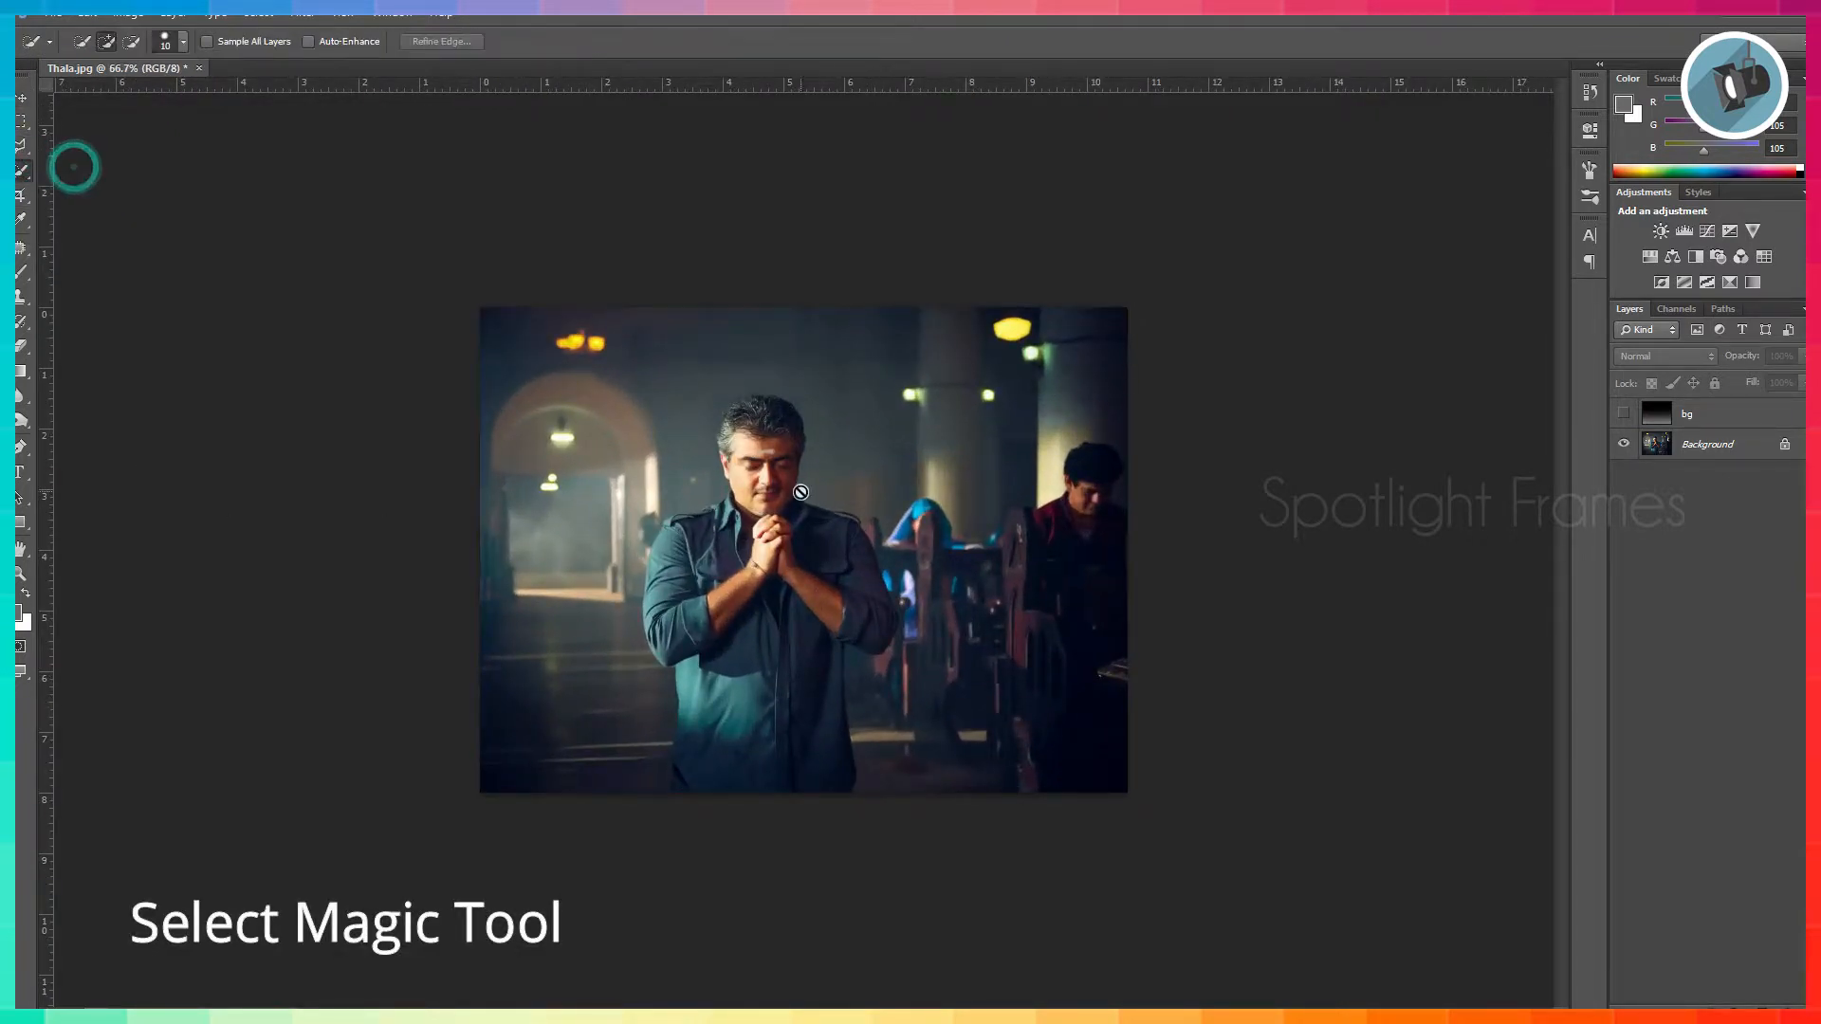
click(1725, 454)
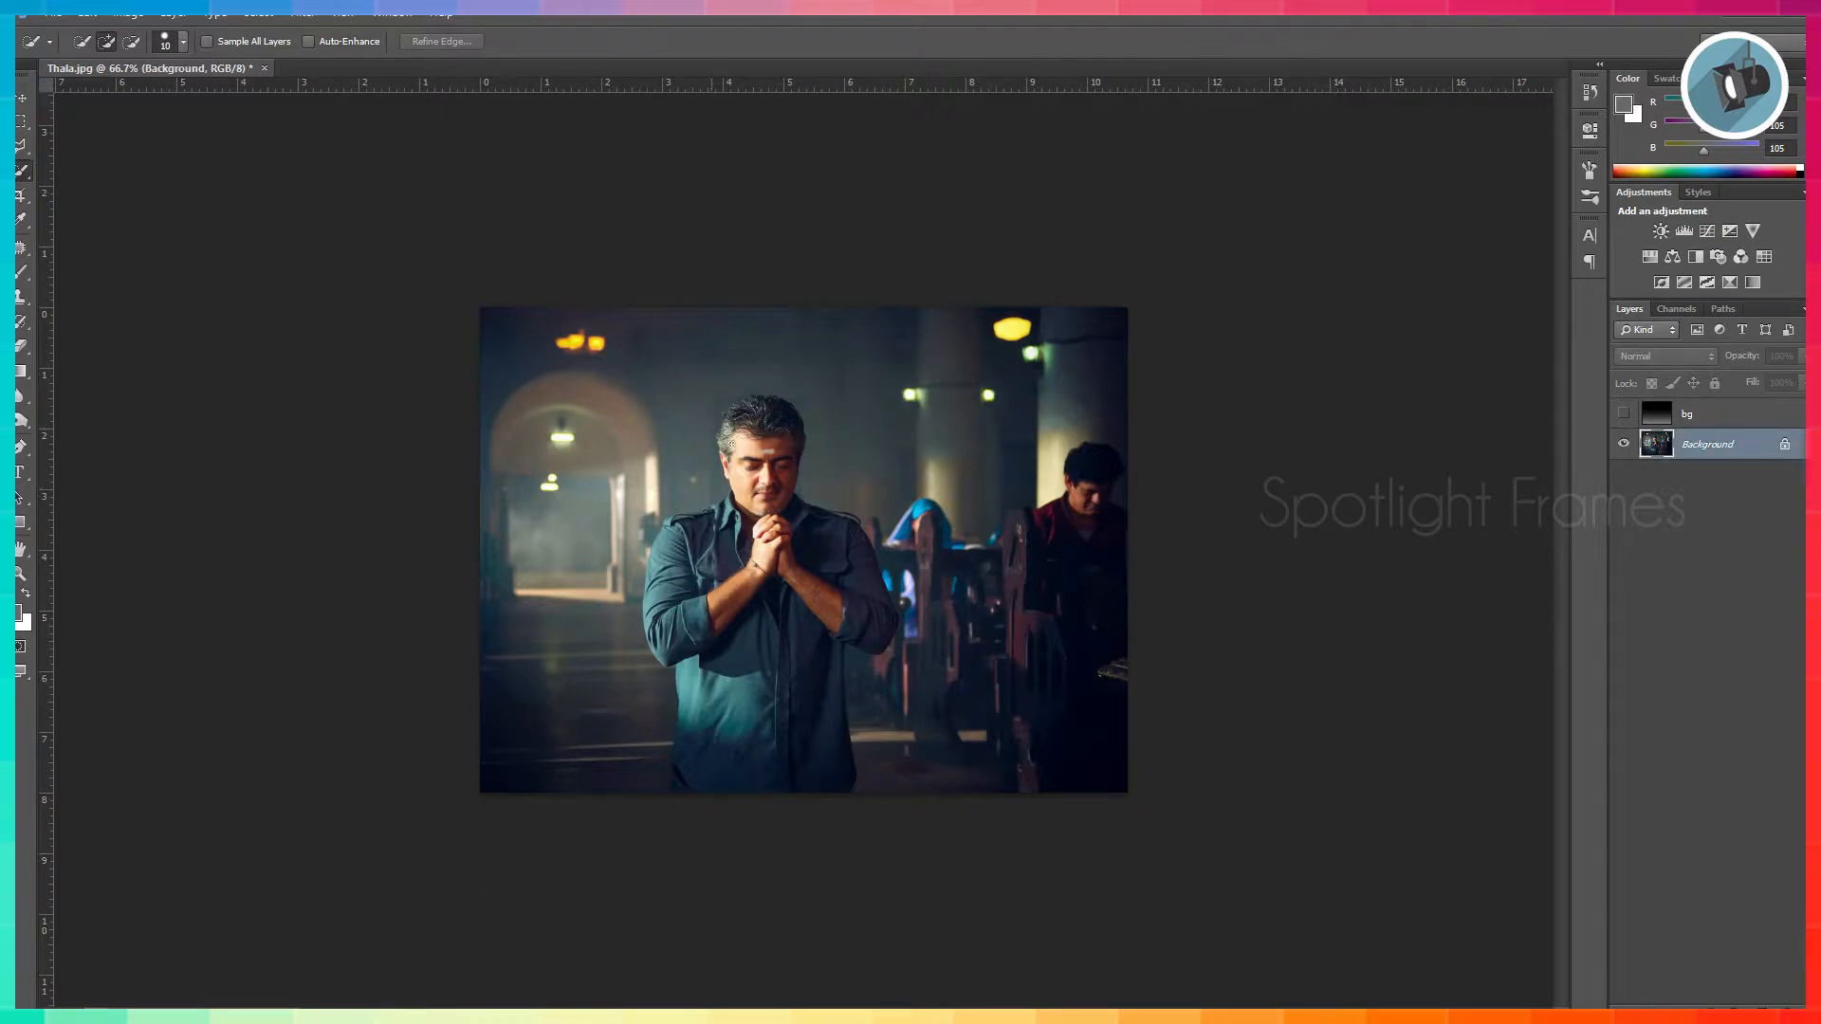
key(ctrl+plus)
key(ctrl+plus)
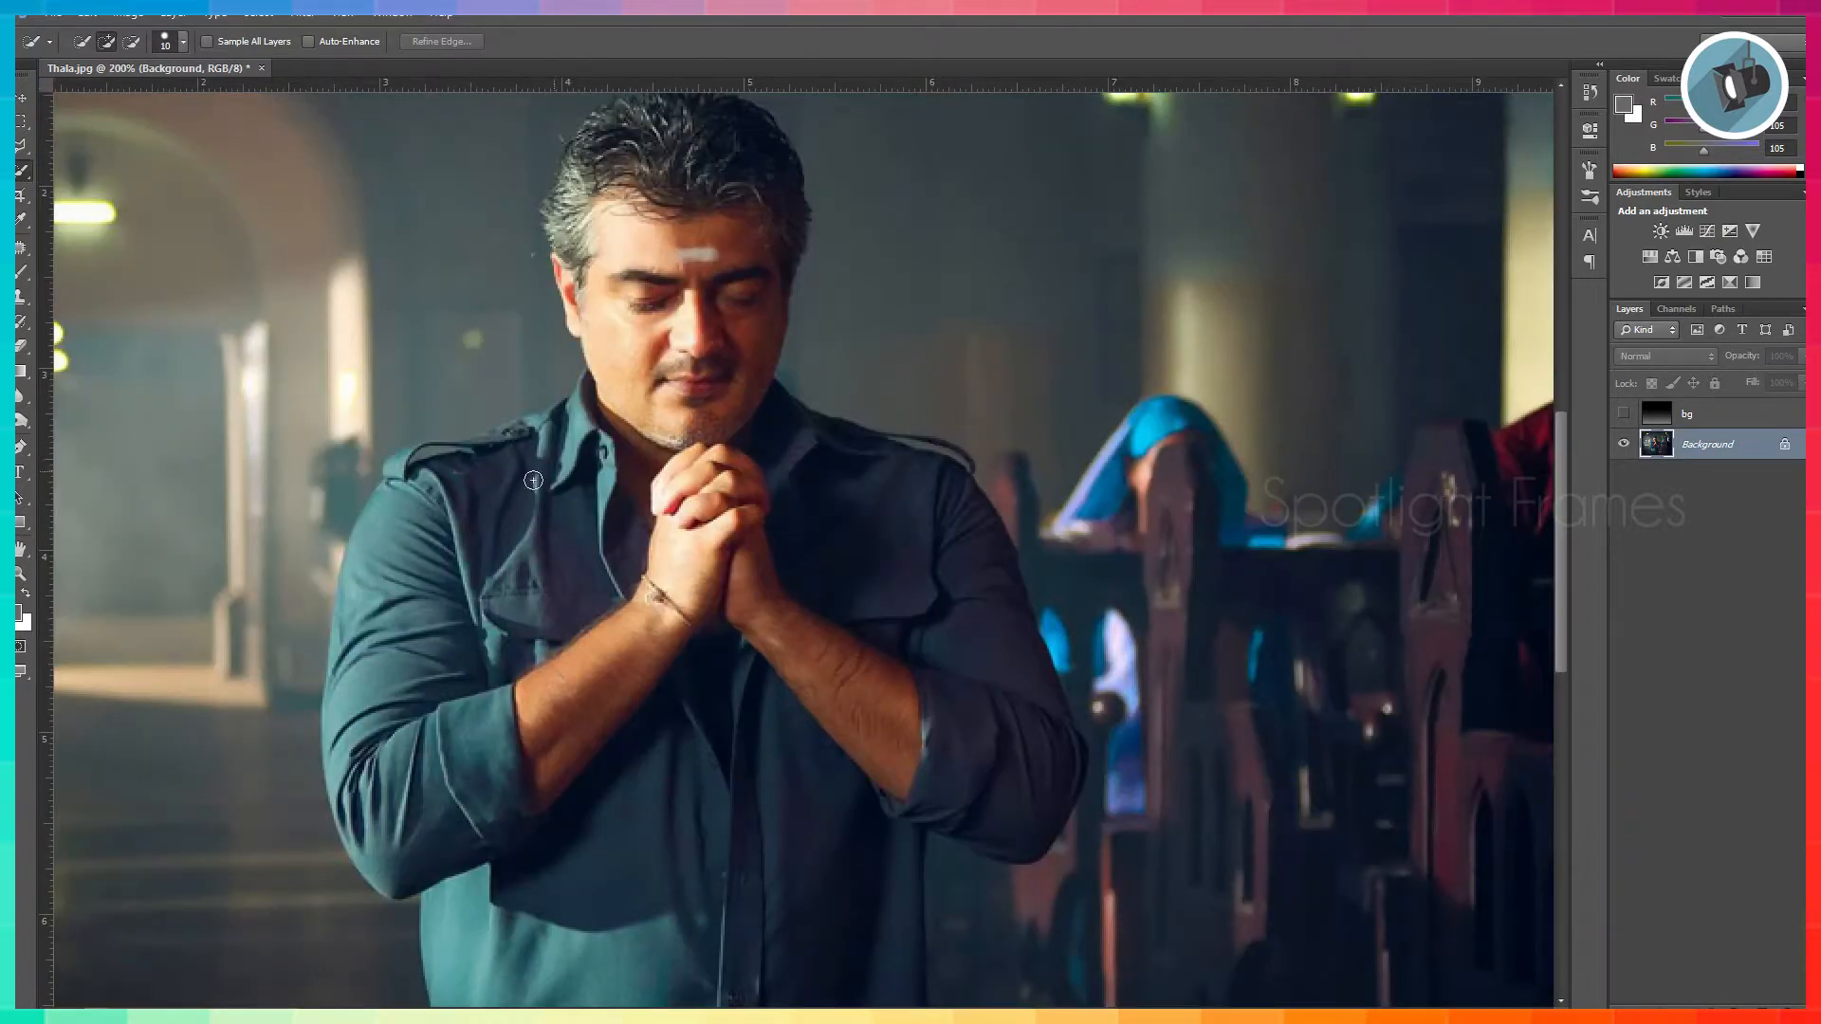
mouse_move(559, 416)
mouse_down()
mouse_move(406, 467)
mouse_move(351, 650)
mouse_move(366, 574)
mouse_move(452, 582)
mouse_up()
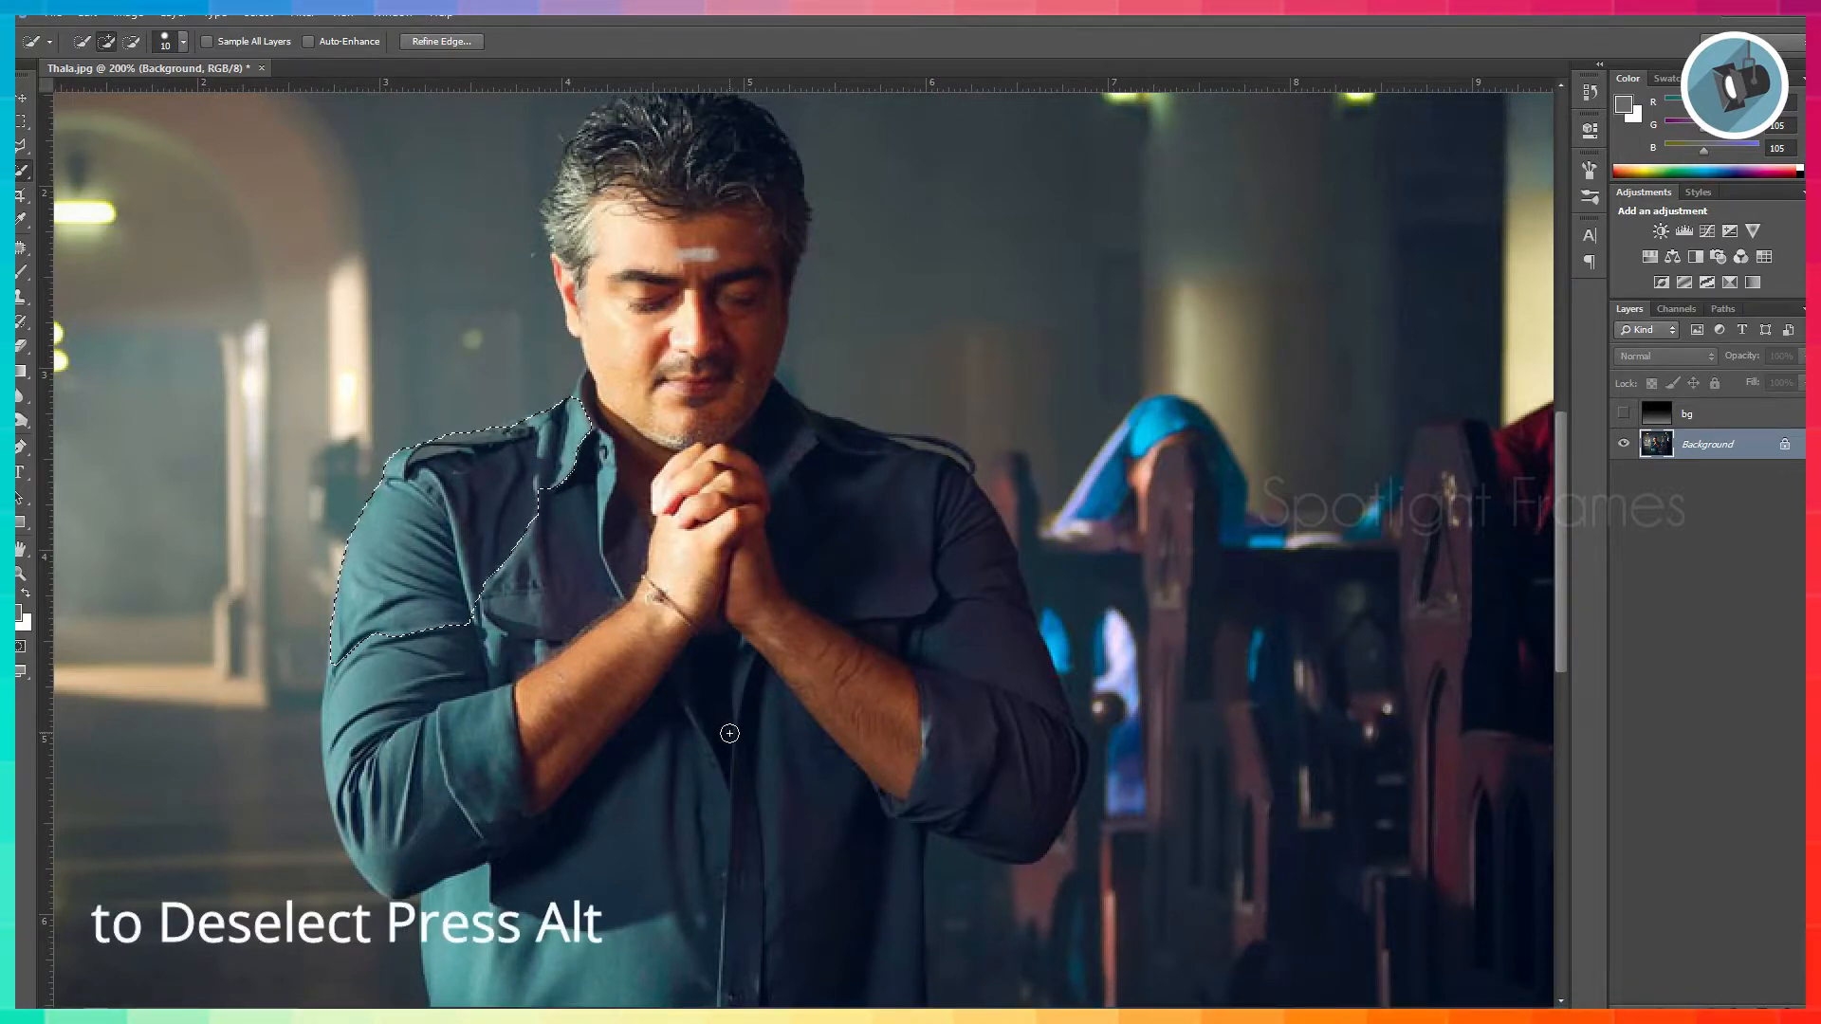
mouse_move(405, 709)
mouse_down()
mouse_move(360, 679)
mouse_move(369, 839)
mouse_move(395, 871)
mouse_move(498, 827)
mouse_move(502, 768)
mouse_move(570, 654)
mouse_move(531, 683)
mouse_move(573, 731)
mouse_move(534, 895)
mouse_move(446, 918)
mouse_up()
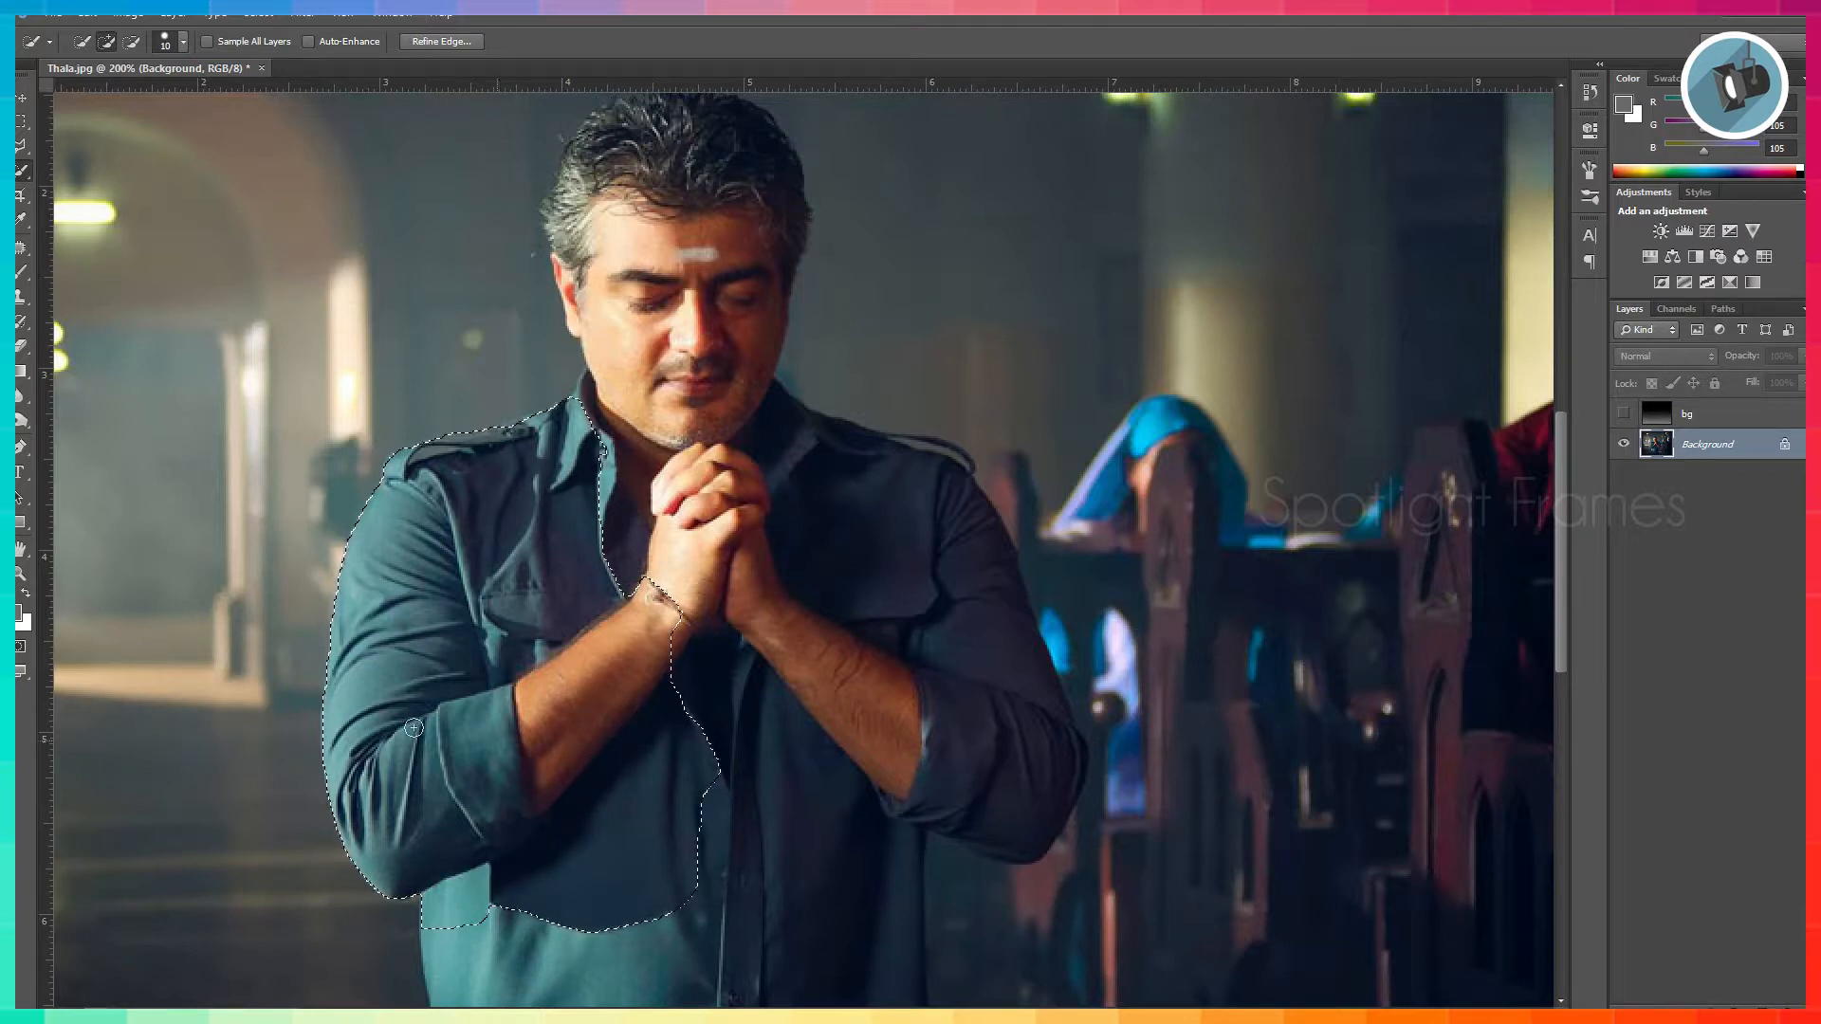
Extend the selection down the left half of the man's shirt to the photo's bottom edge.
drag(1561, 543, 1561, 687)
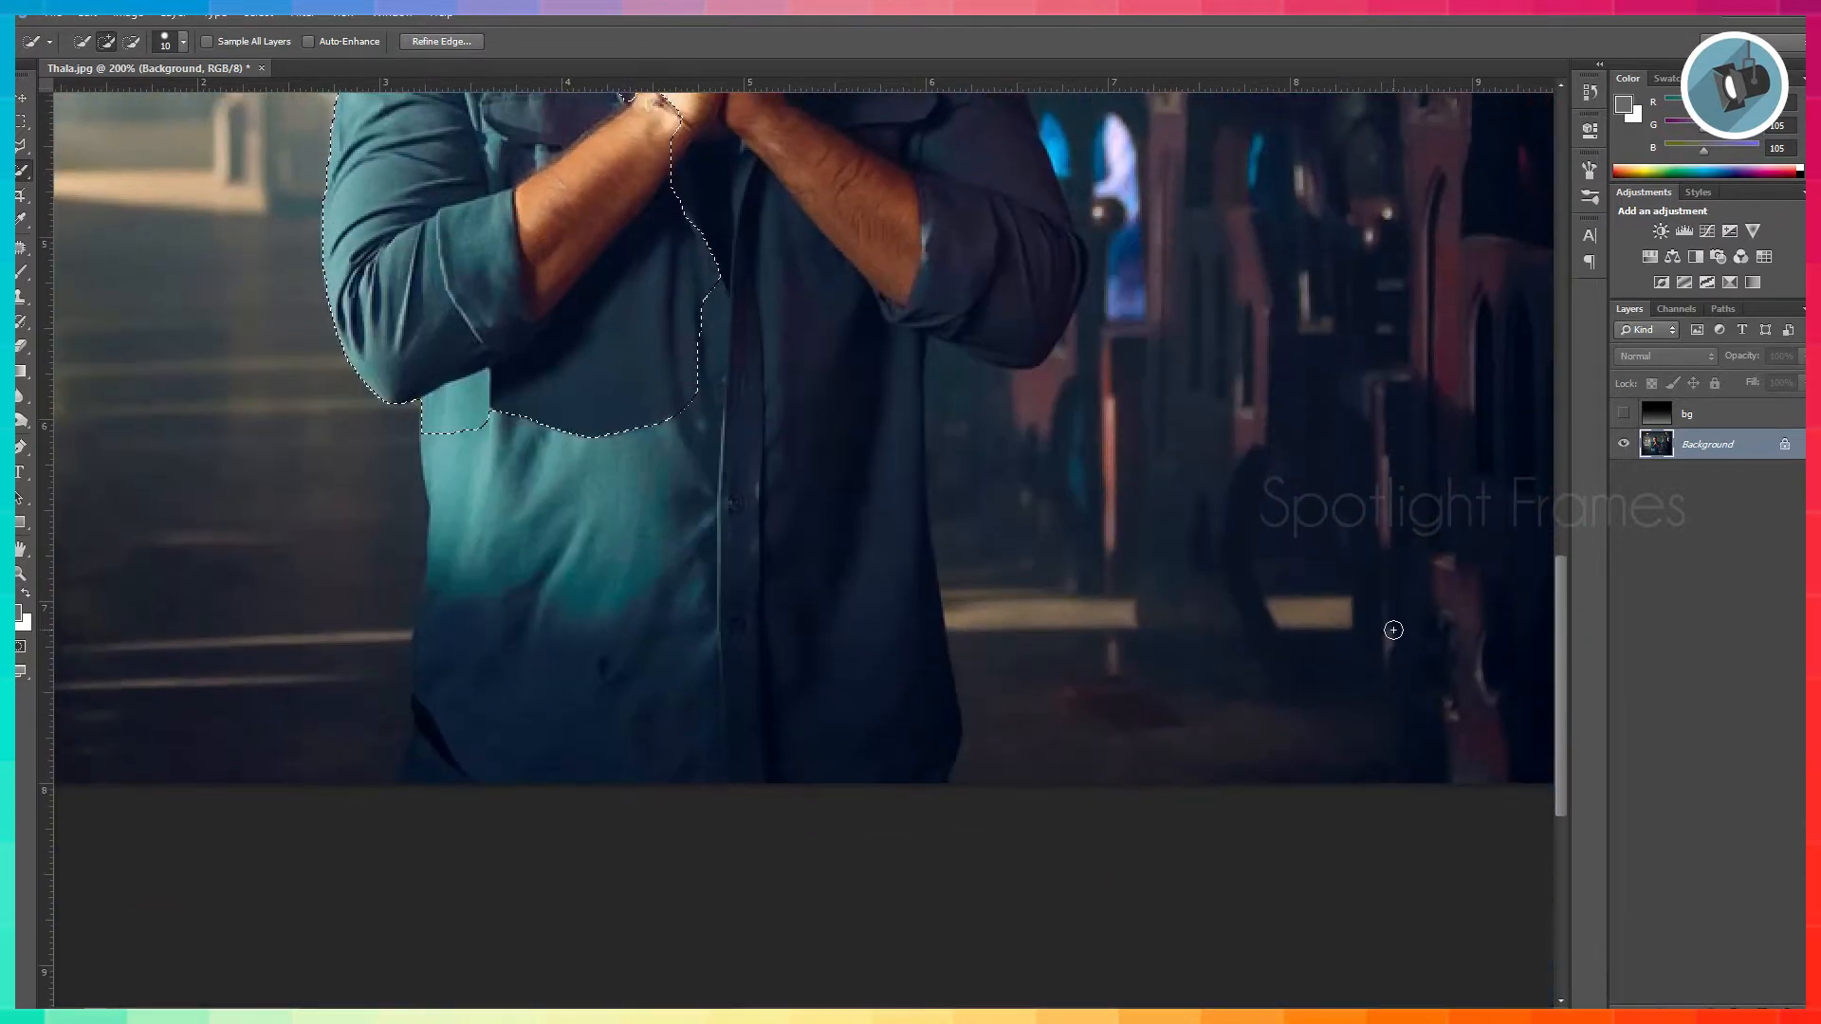
drag(459, 458, 441, 569)
drag(430, 651, 423, 633)
alt+click(407, 622)
drag(423, 646, 418, 756)
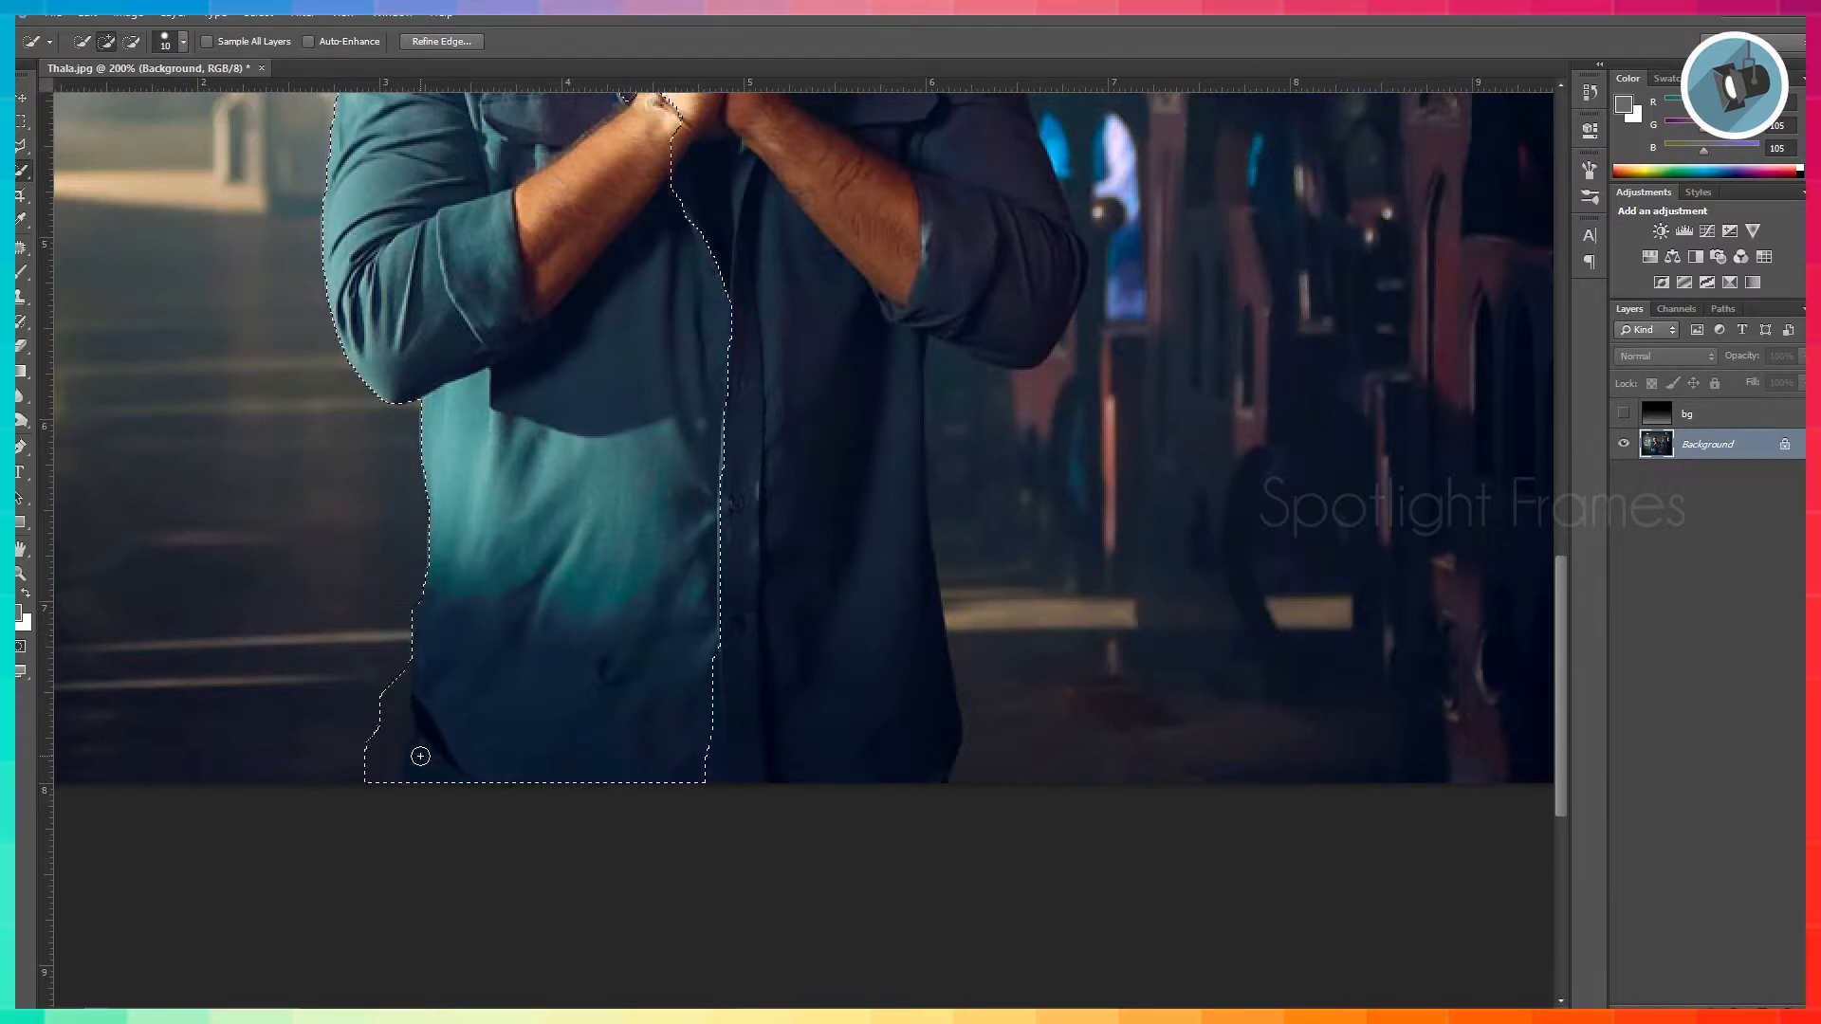
Reduce the selection brush size to 9 px and subtract the background beside the shirt's lower left edge.
click(183, 42)
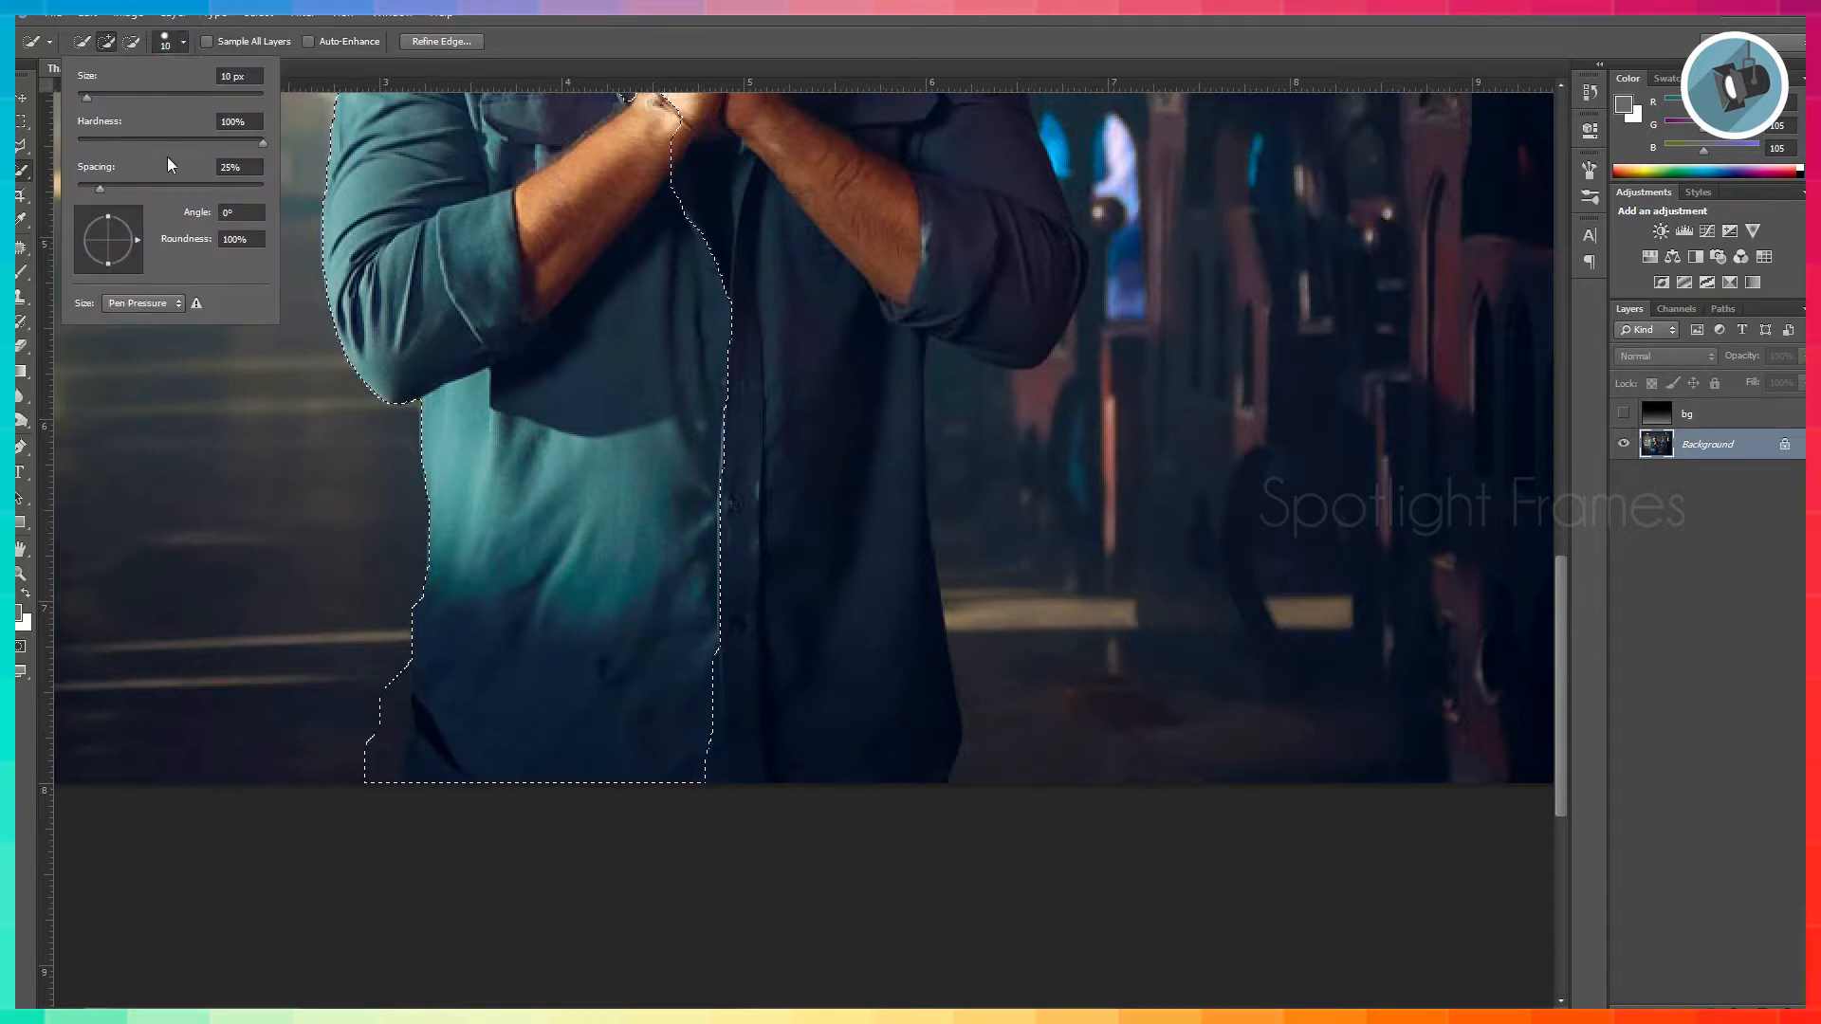
click(88, 99)
drag(87, 100, 85, 99)
alt+click(402, 664)
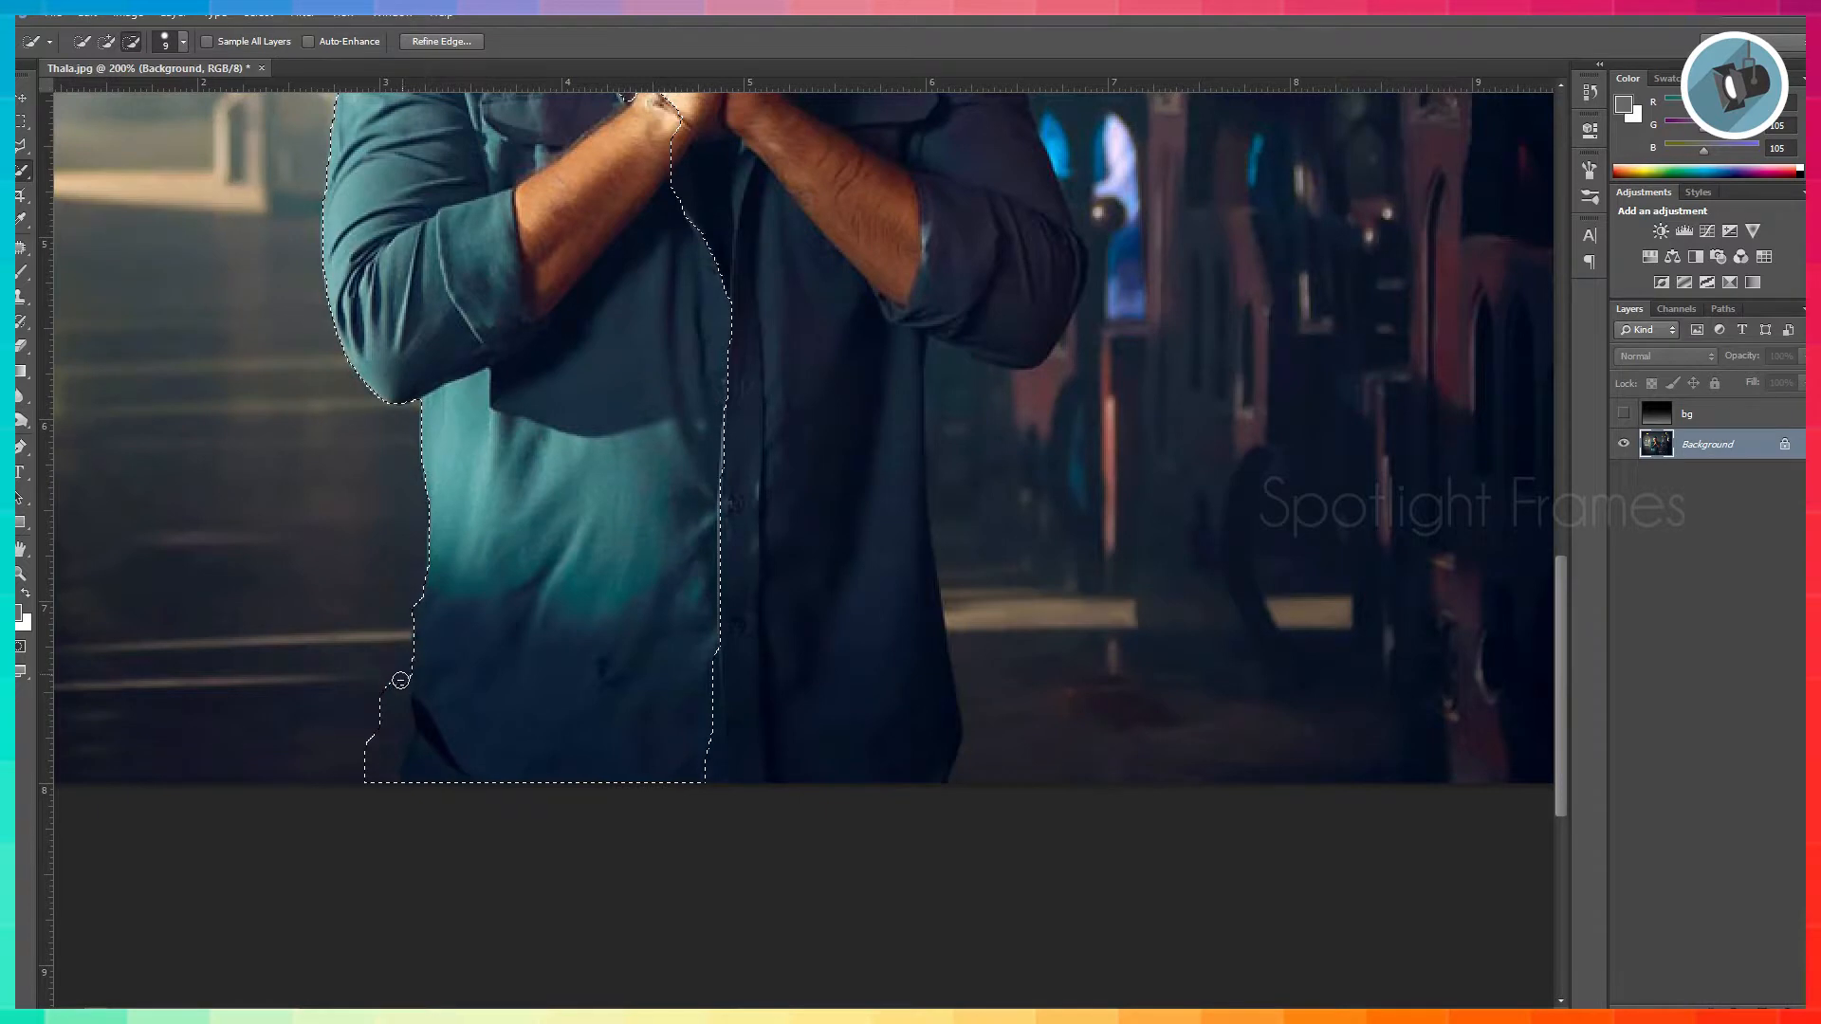
drag(400, 689, 386, 764)
Add the right half of the shirt and the right-hand sleeve to the selection.
drag(695, 765, 841, 765)
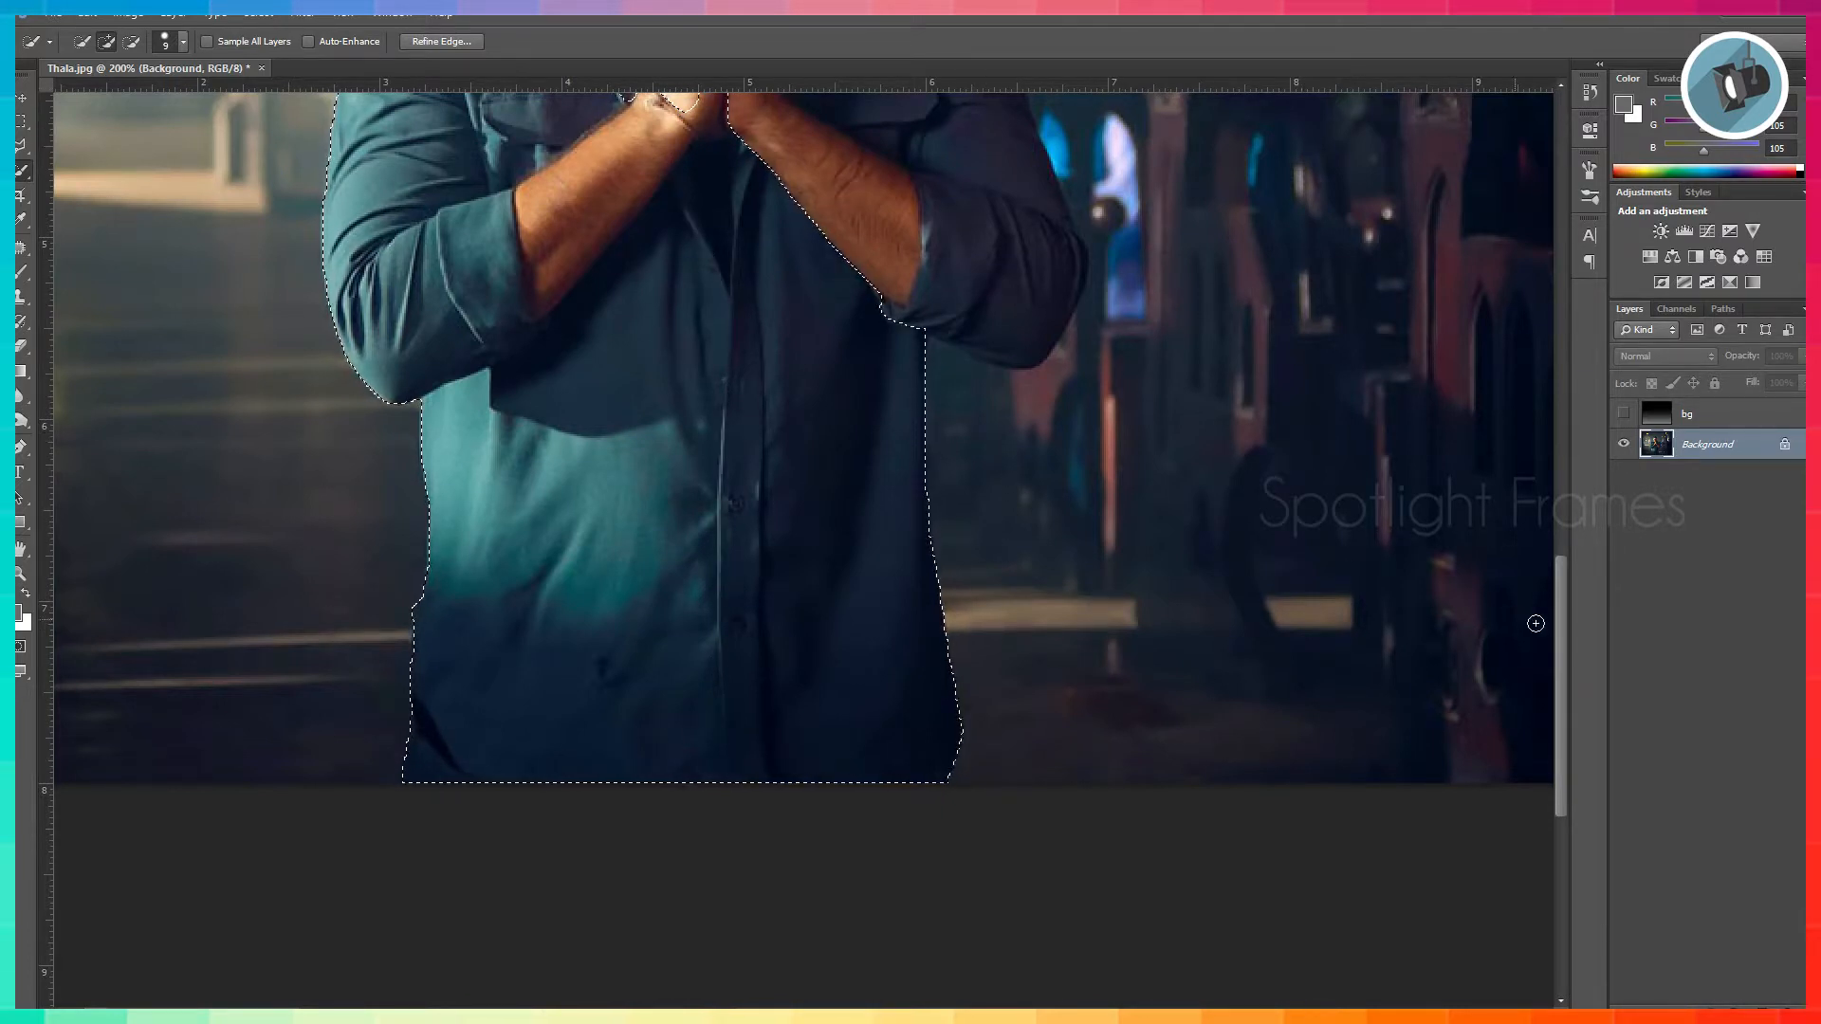
scroll(1515, 619, up, 5)
mouse_move(906, 692)
mouse_down()
mouse_move(997, 715)
mouse_move(1039, 642)
mouse_up()
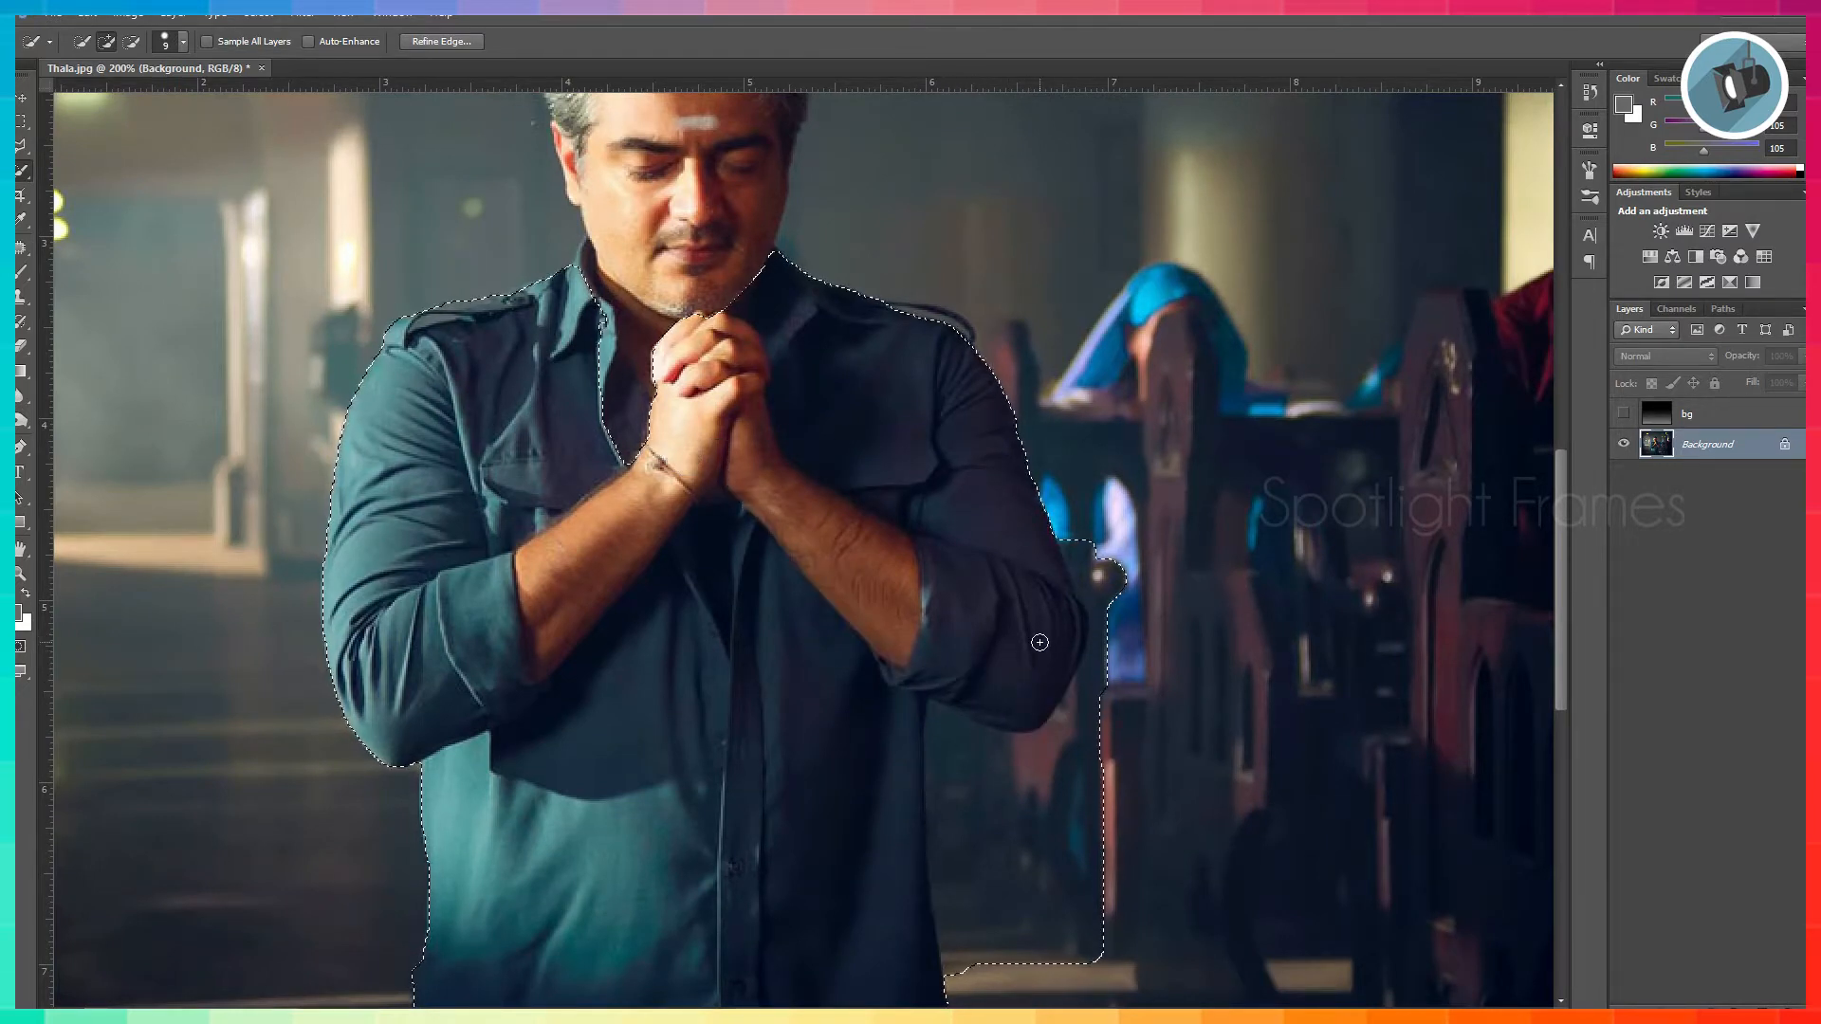
Subtract the background beside the right-hand sleeve, below the elbow and along the shirt's right edge from the selection.
key(alt)
mouse_move(1081, 559)
mouse_down()
mouse_move(1101, 615)
mouse_move(1120, 567)
mouse_move(1116, 617)
mouse_move(1056, 735)
mouse_move(1013, 750)
mouse_move(939, 720)
mouse_up()
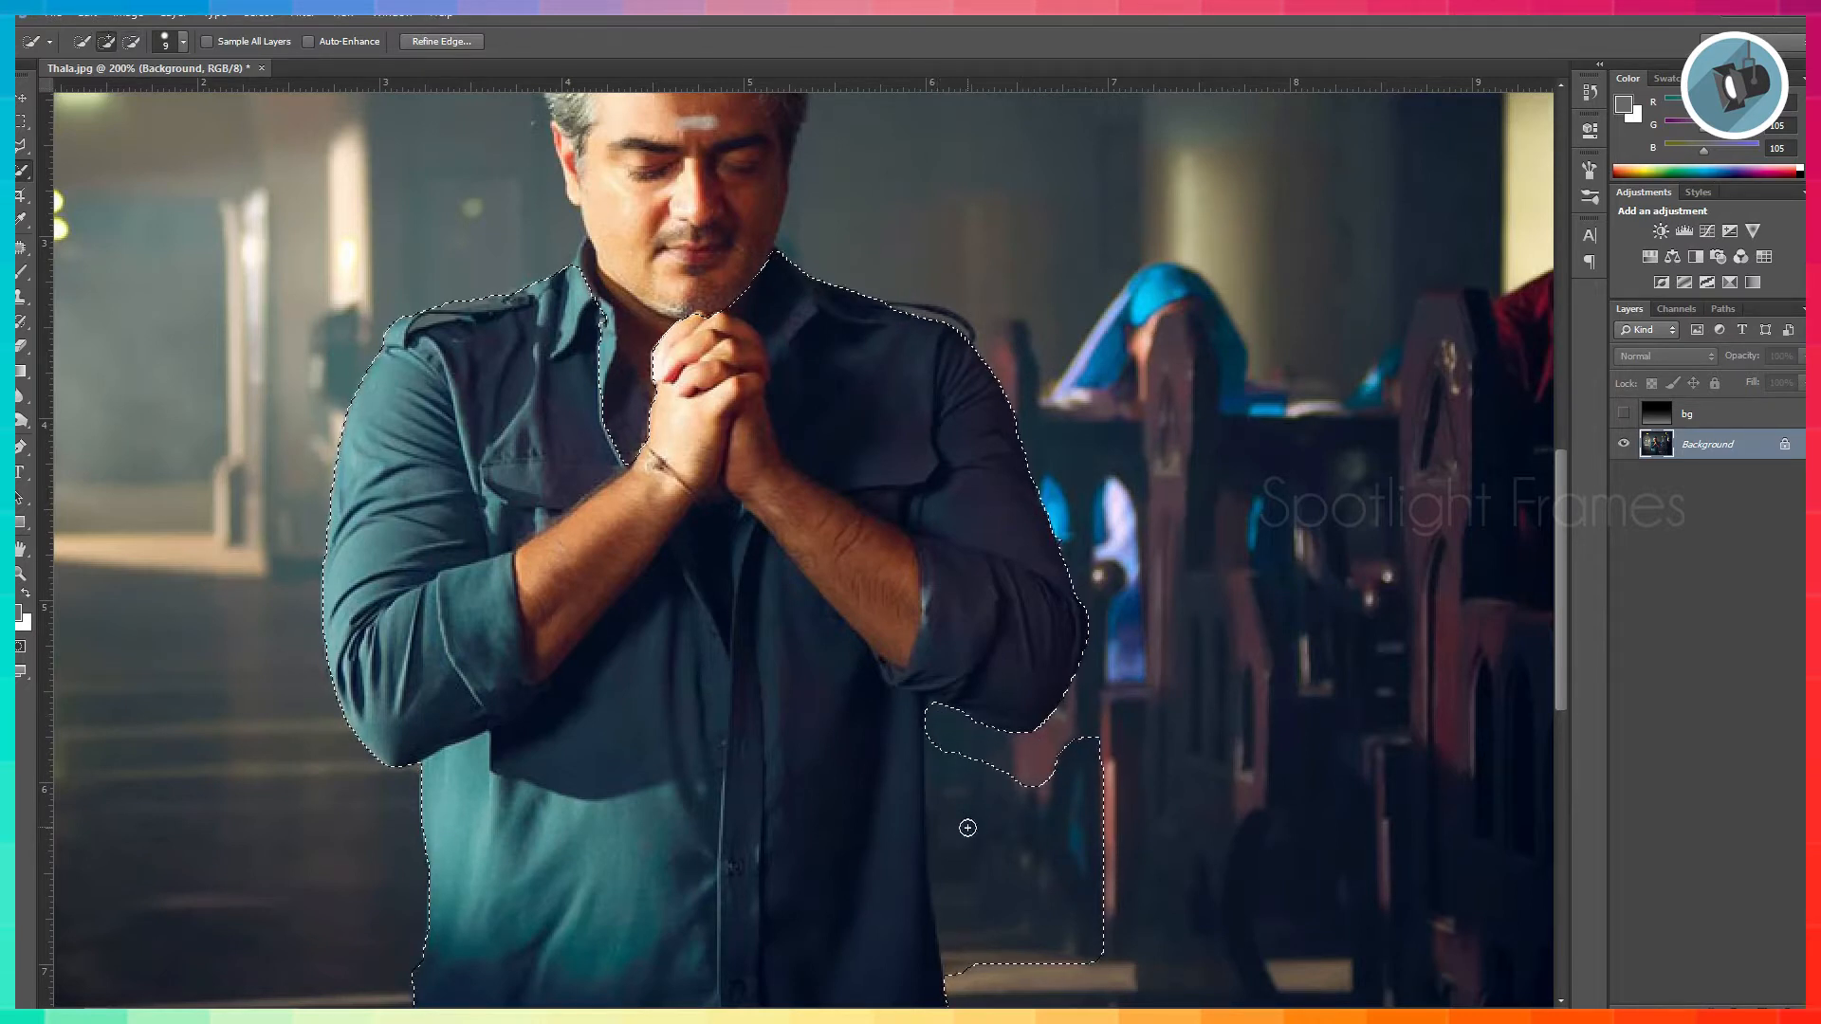
drag(1560, 626, 1560, 697)
click(939, 500)
alt+click(937, 497)
mouse_move(937, 504)
mouse_down()
mouse_move(939, 634)
mouse_move(992, 736)
mouse_up()
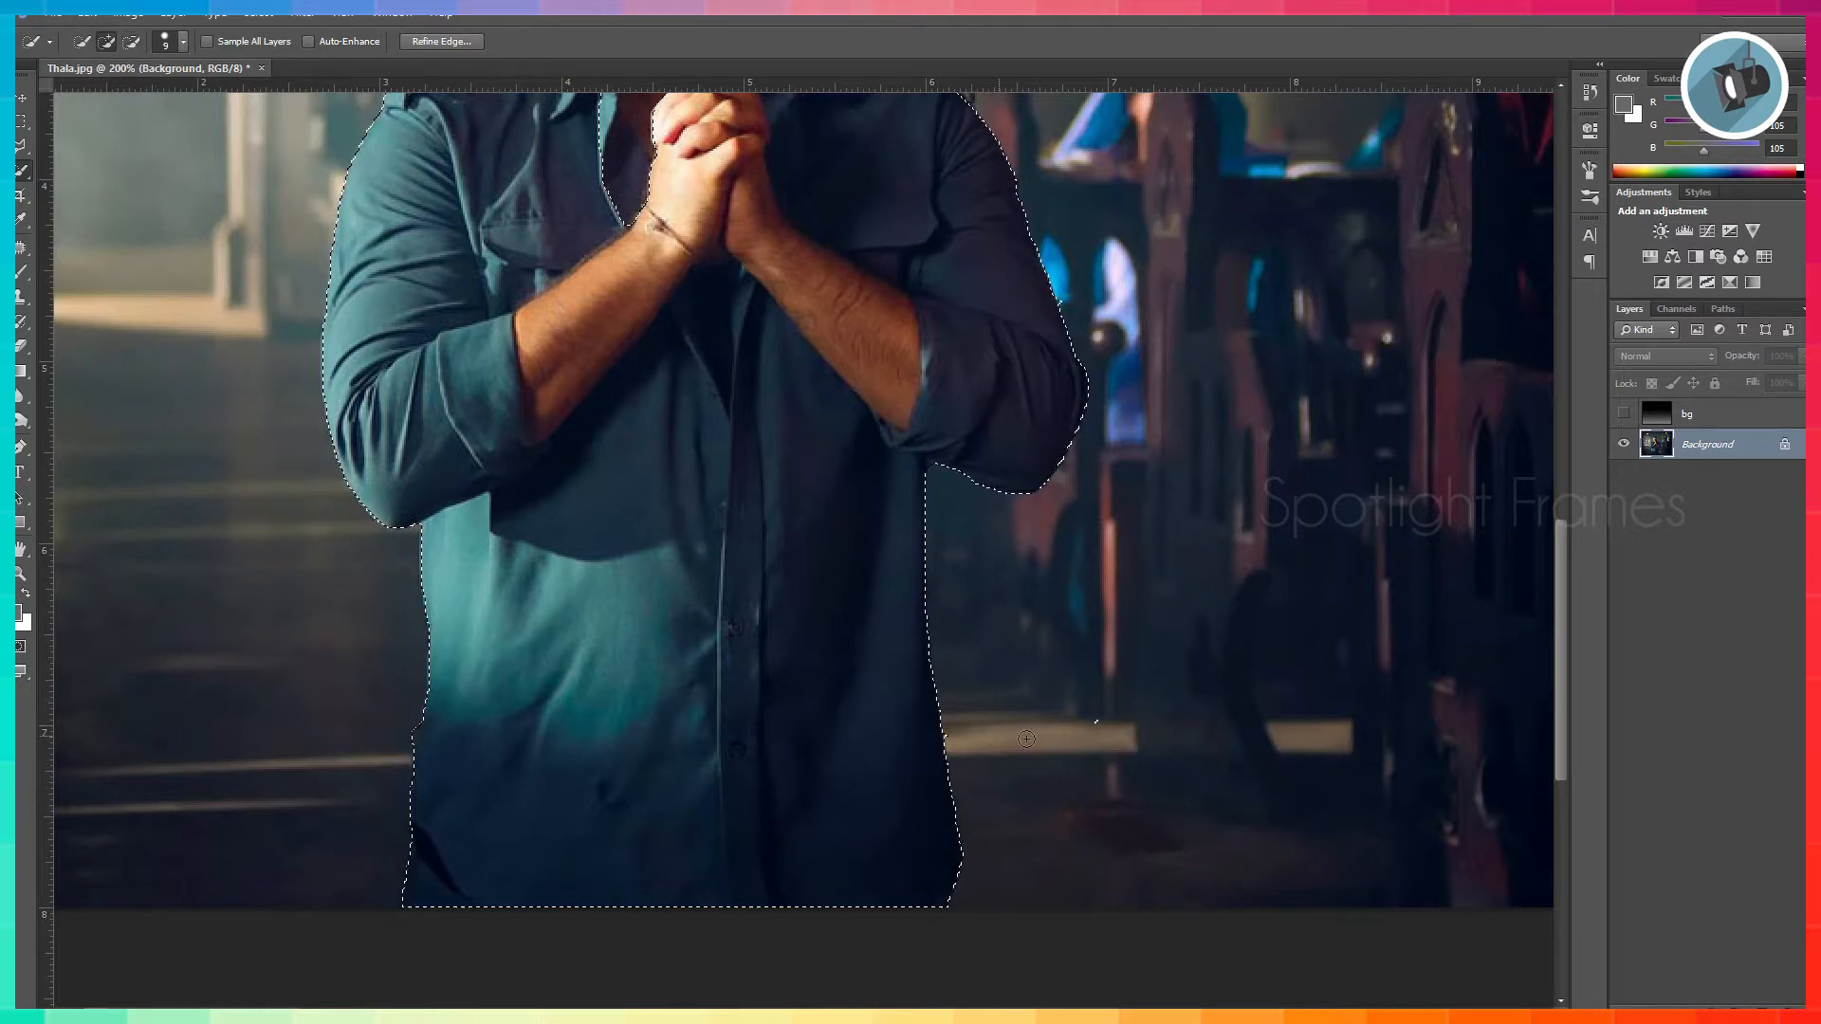
alt+click(1096, 721)
Refine the selection around the man's head, neck and shoulders, subtracting stray background along the edges.
drag(1563, 710, 1558, 538)
mouse_move(772, 609)
mouse_down()
mouse_move(752, 397)
mouse_move(693, 344)
mouse_move(637, 336)
mouse_move(566, 411)
mouse_up()
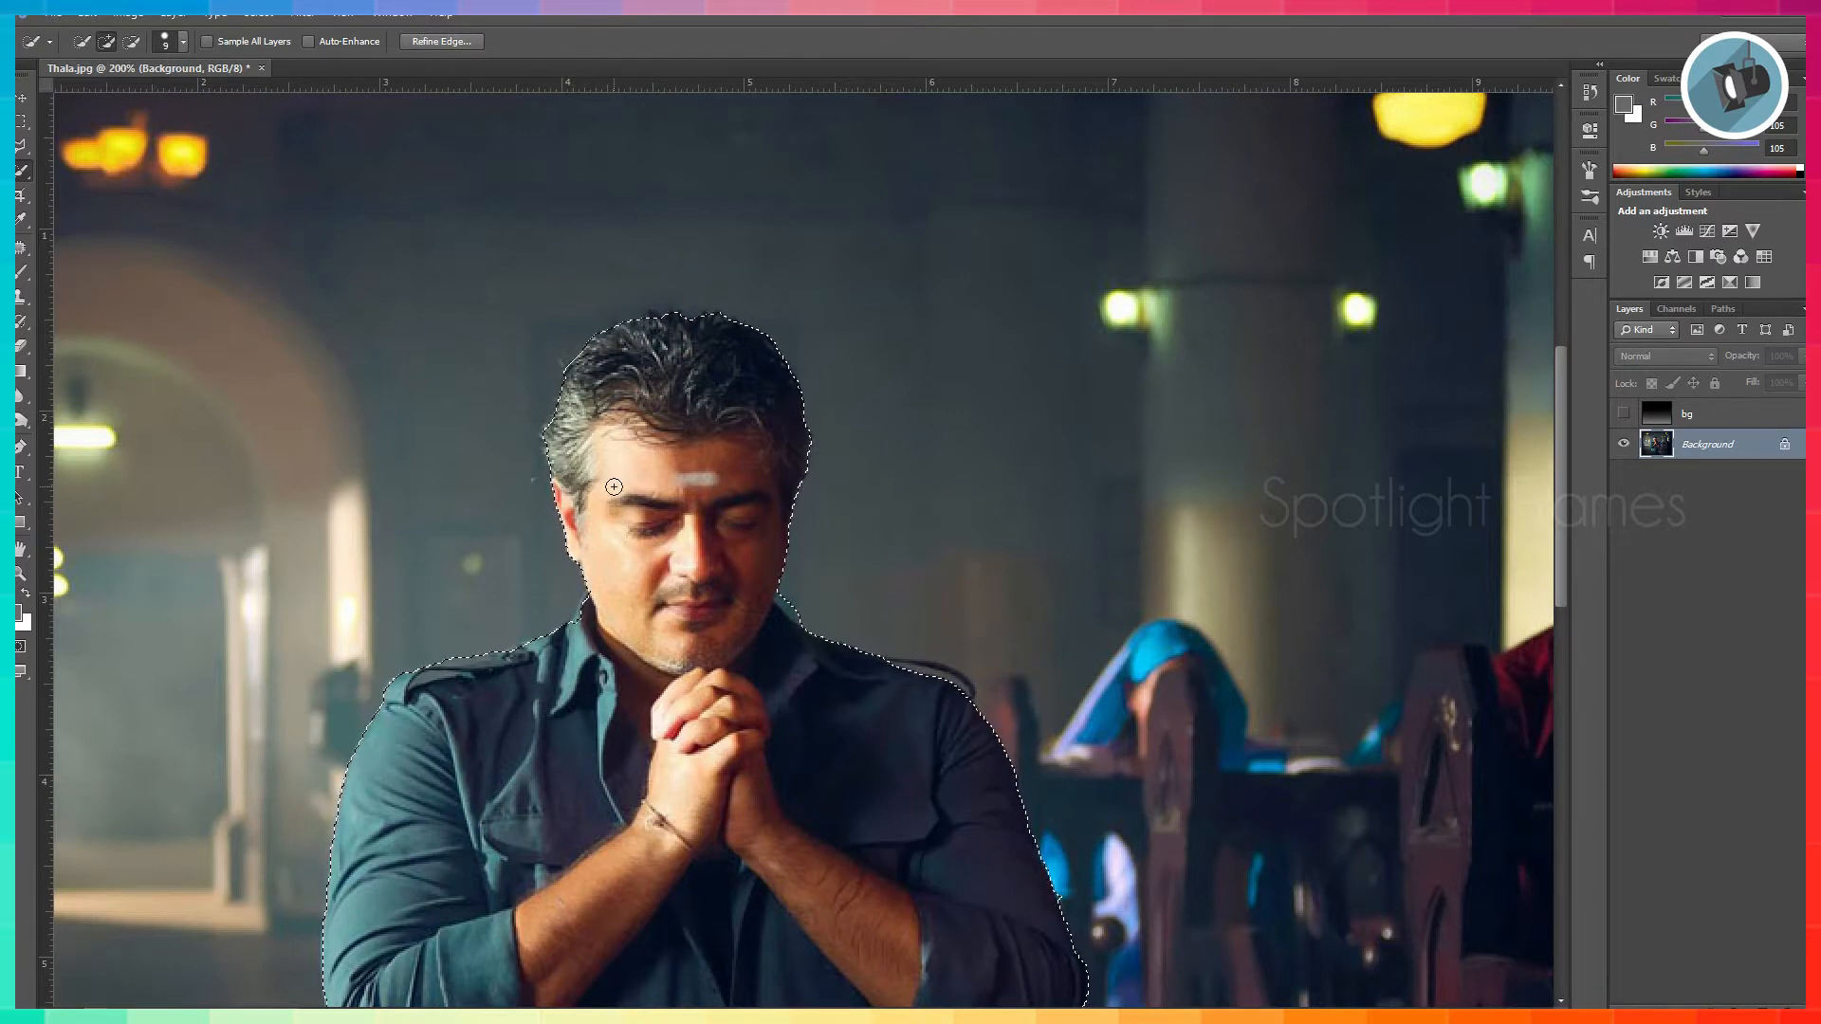
key(alt)
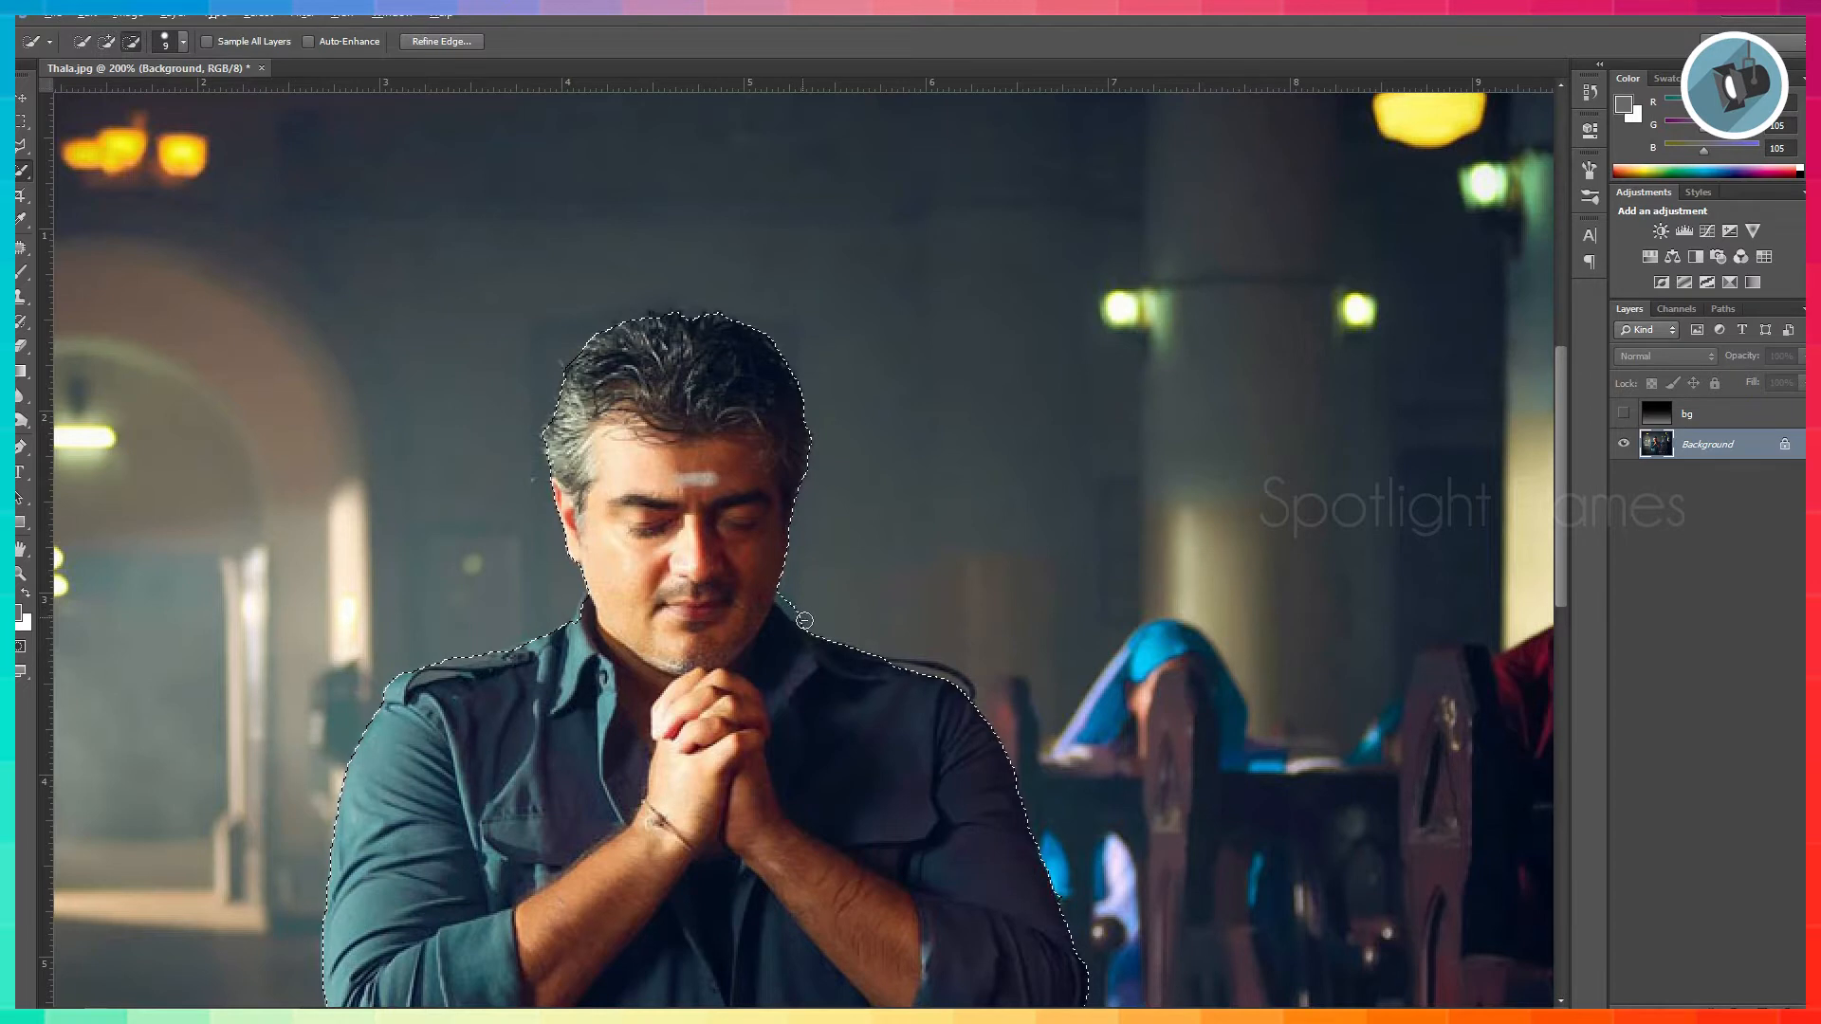
key(alt)
key(alt)
key(alt)
key(alt)
key(alt)
key(alt)
mouse_move(1560, 554)
mouse_down()
mouse_move(1561, 738)
mouse_move(1552, 564)
mouse_up()
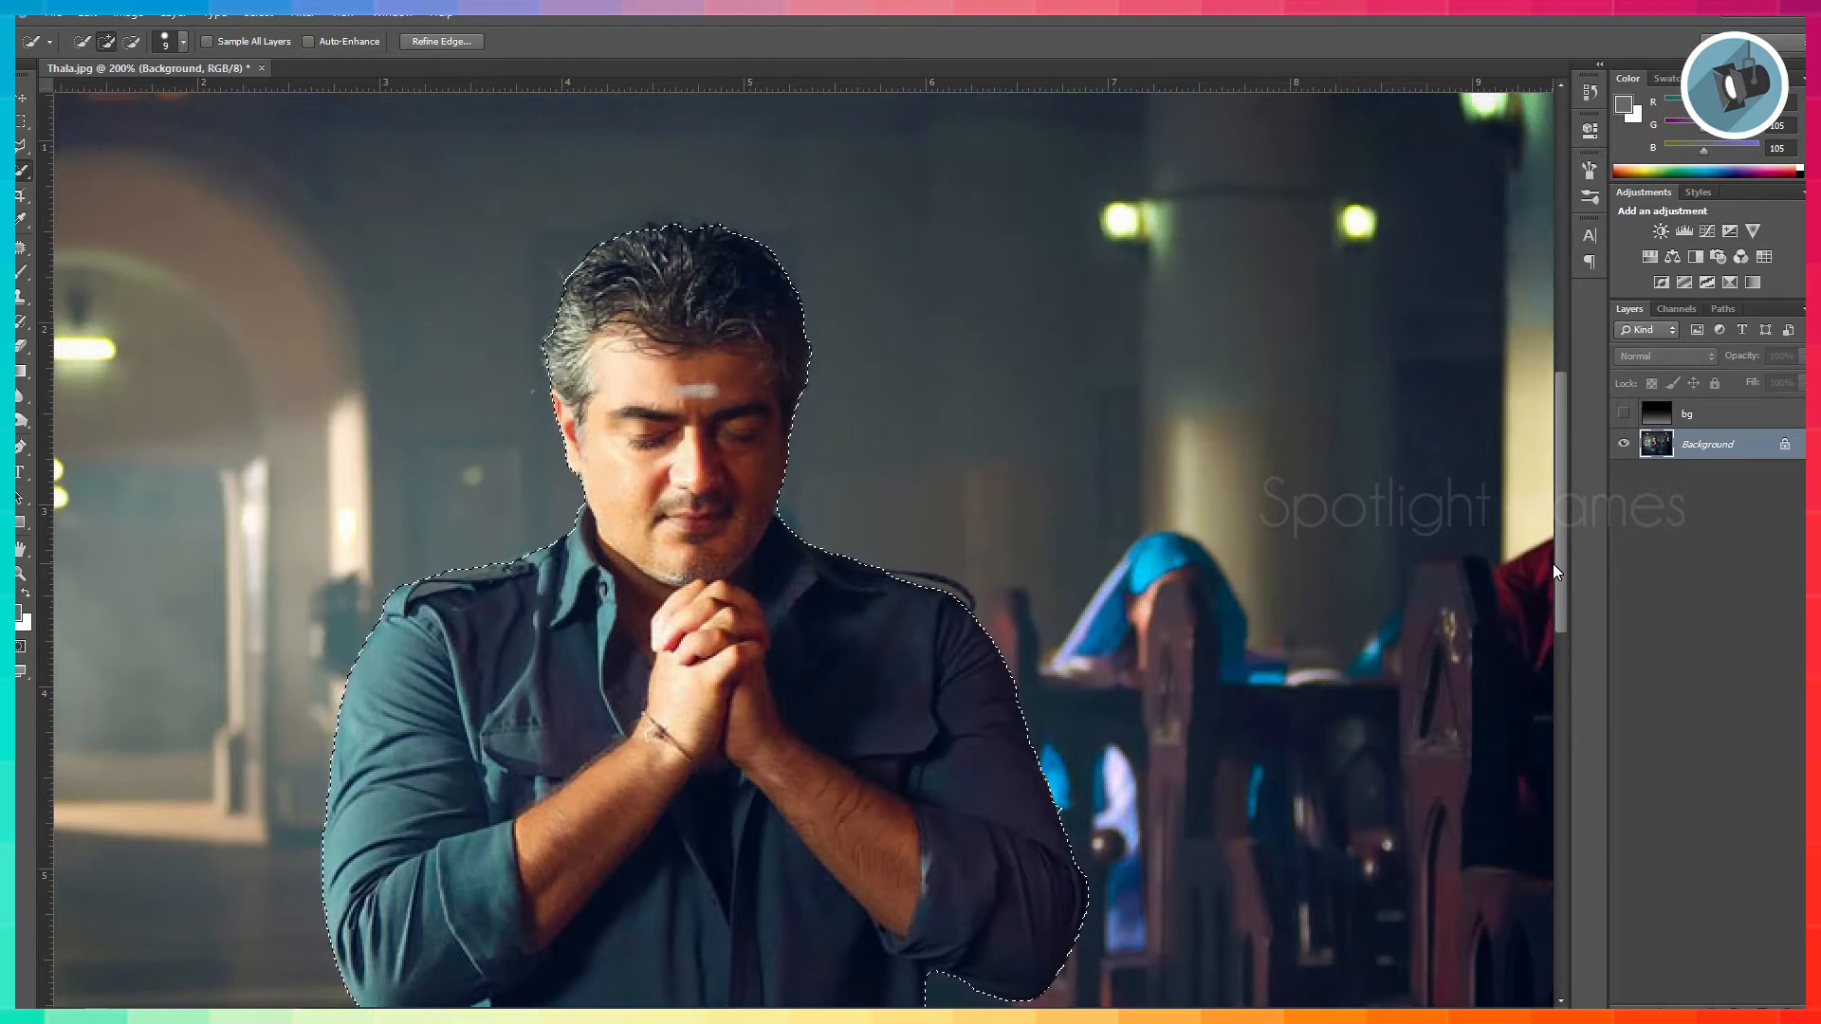
Add a new empty layer above the bg layer, keeping the man's selection active.
click(1737, 421)
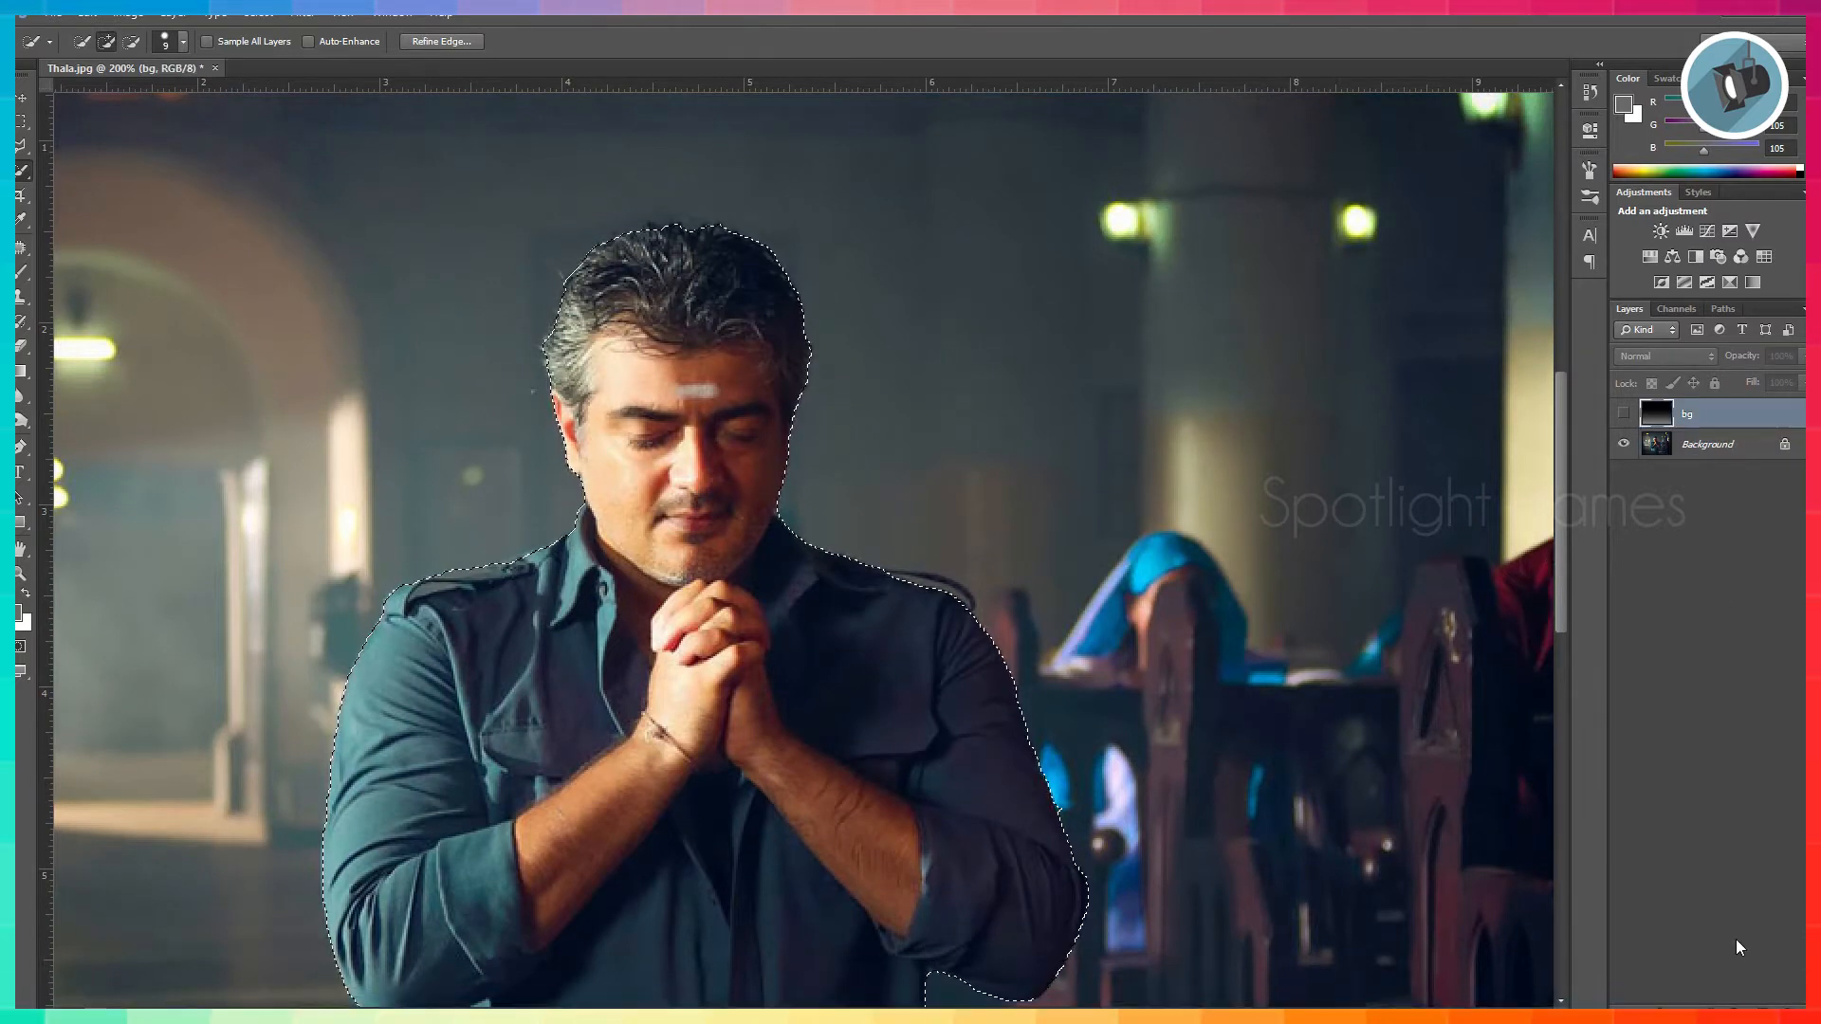
click(1762, 1008)
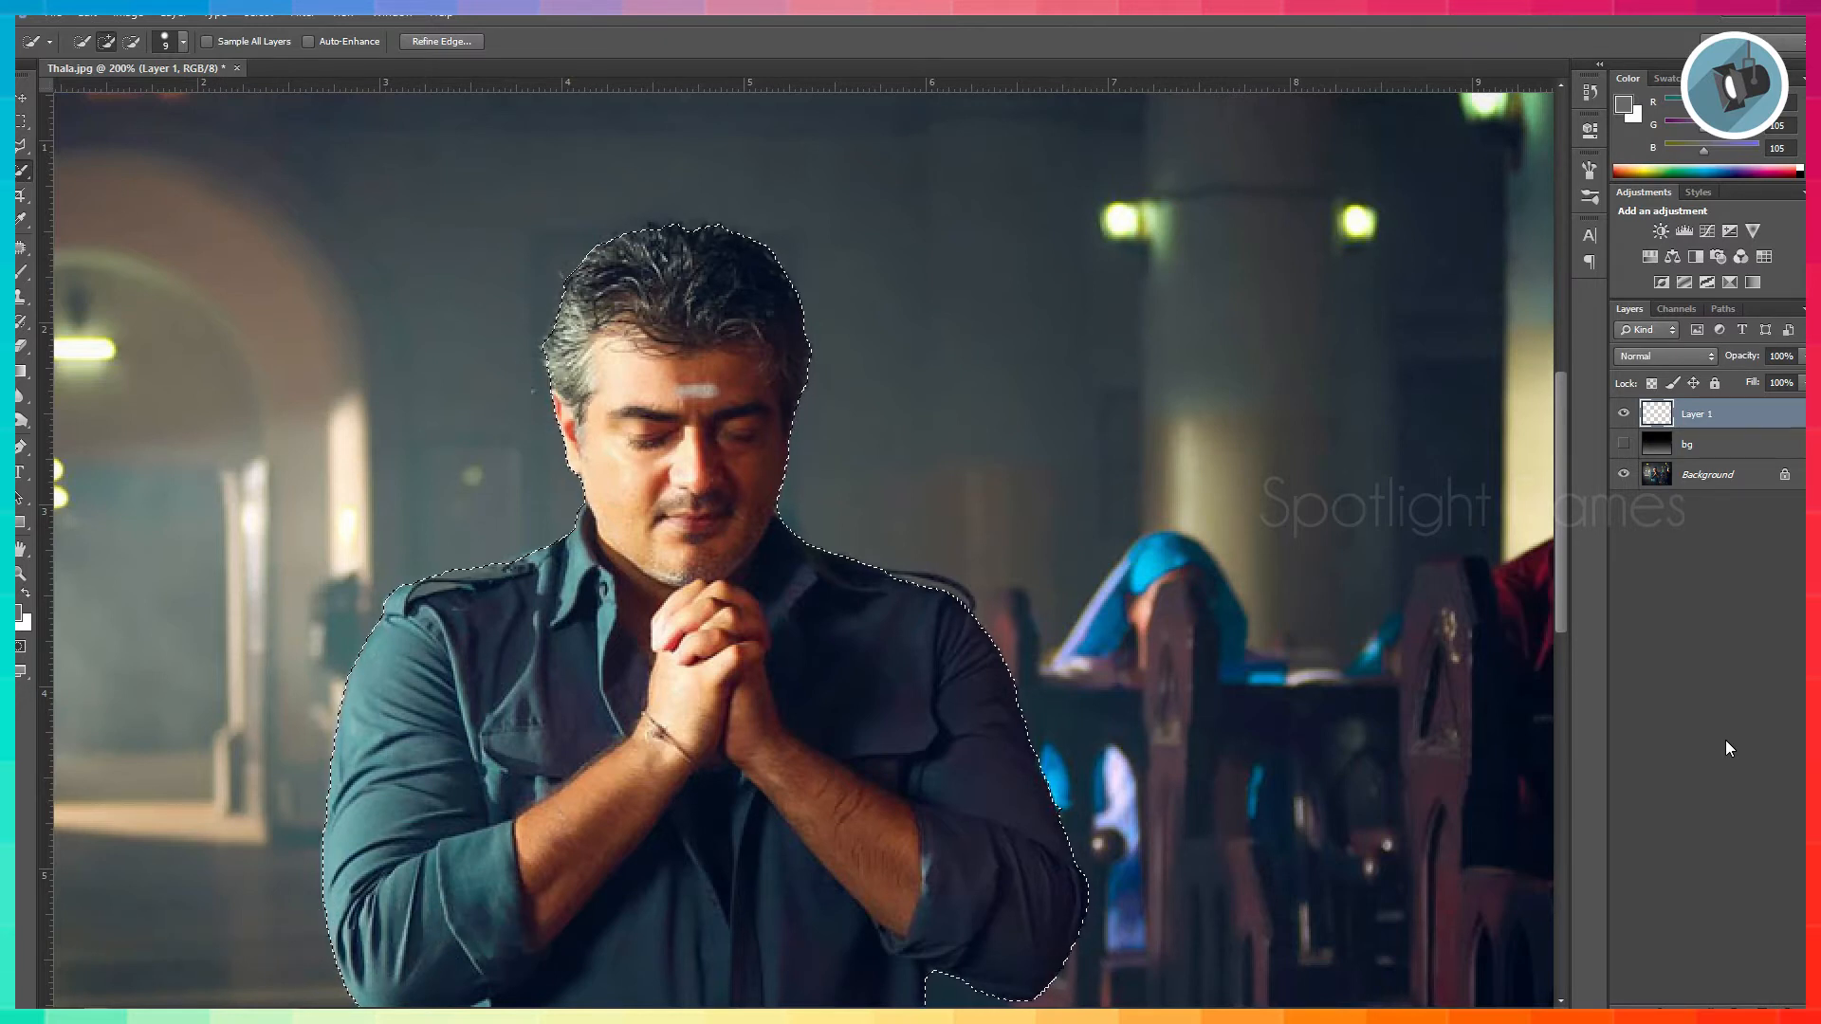
key(ctrl+minus)
key(ctrl+minus)
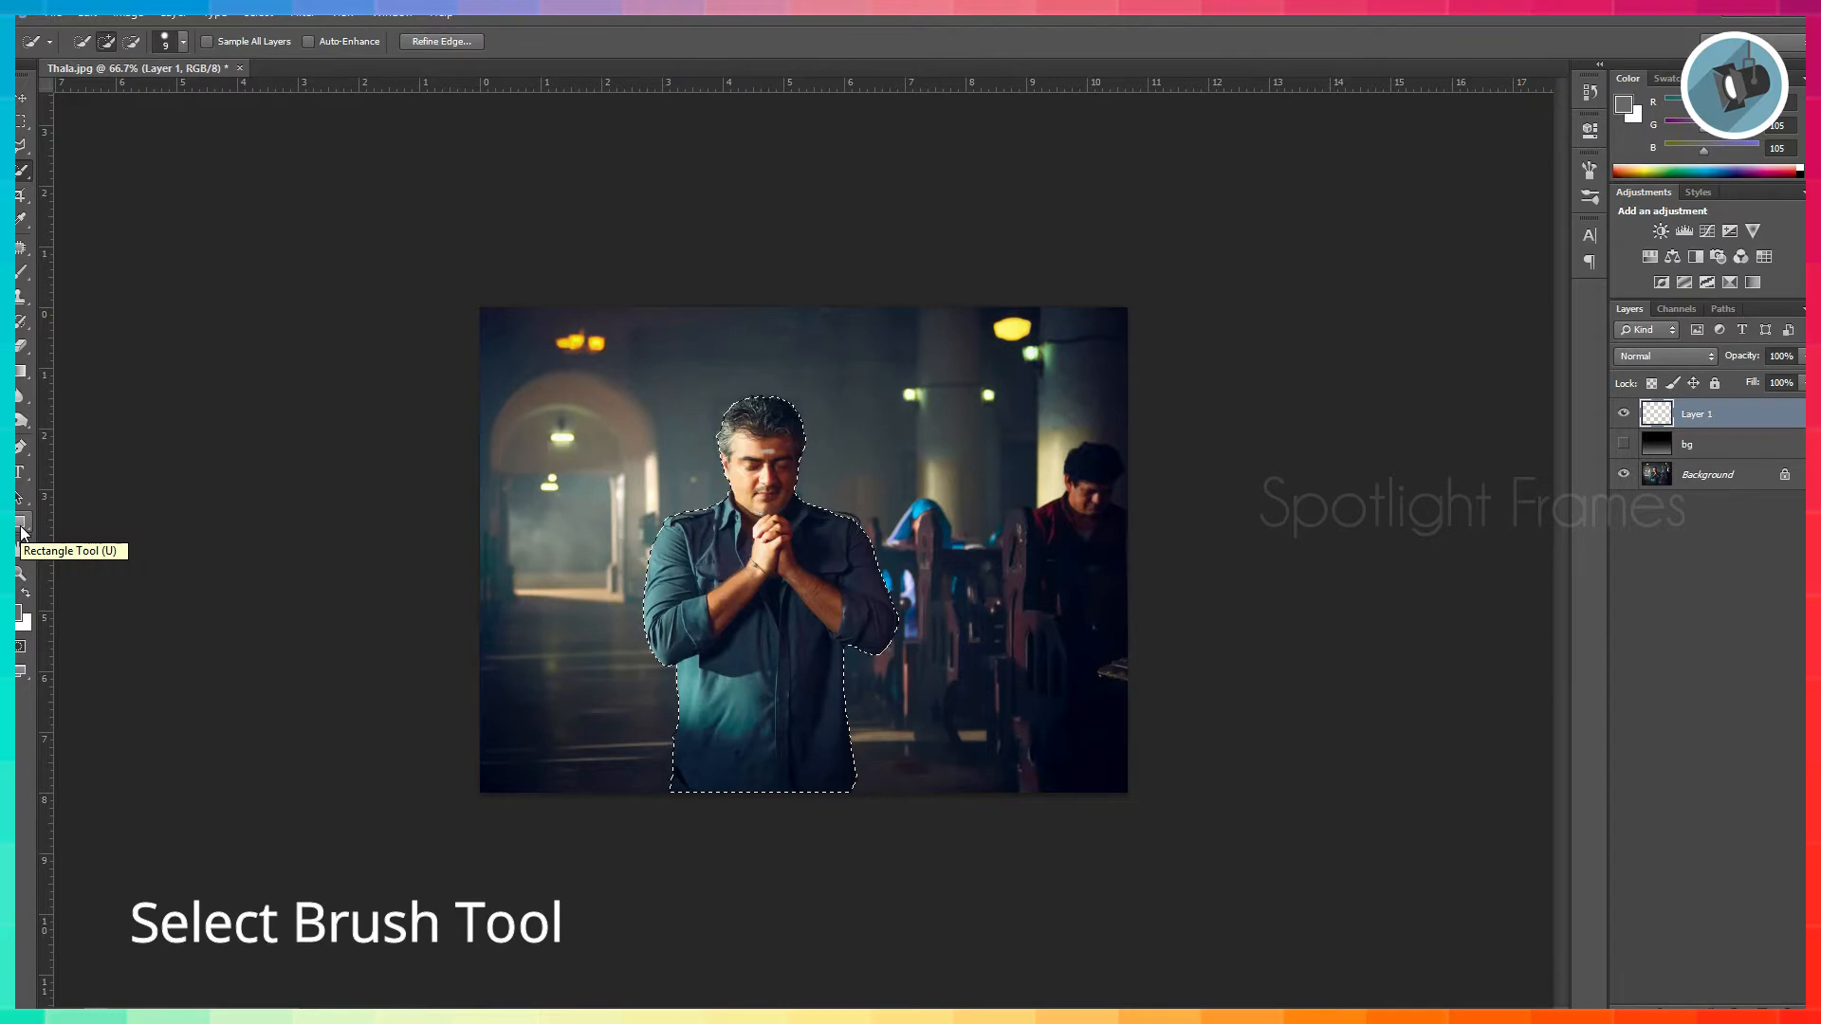
Paint soft grey over the man's head and chest within the selection using a 400 px Brush.
click(23, 271)
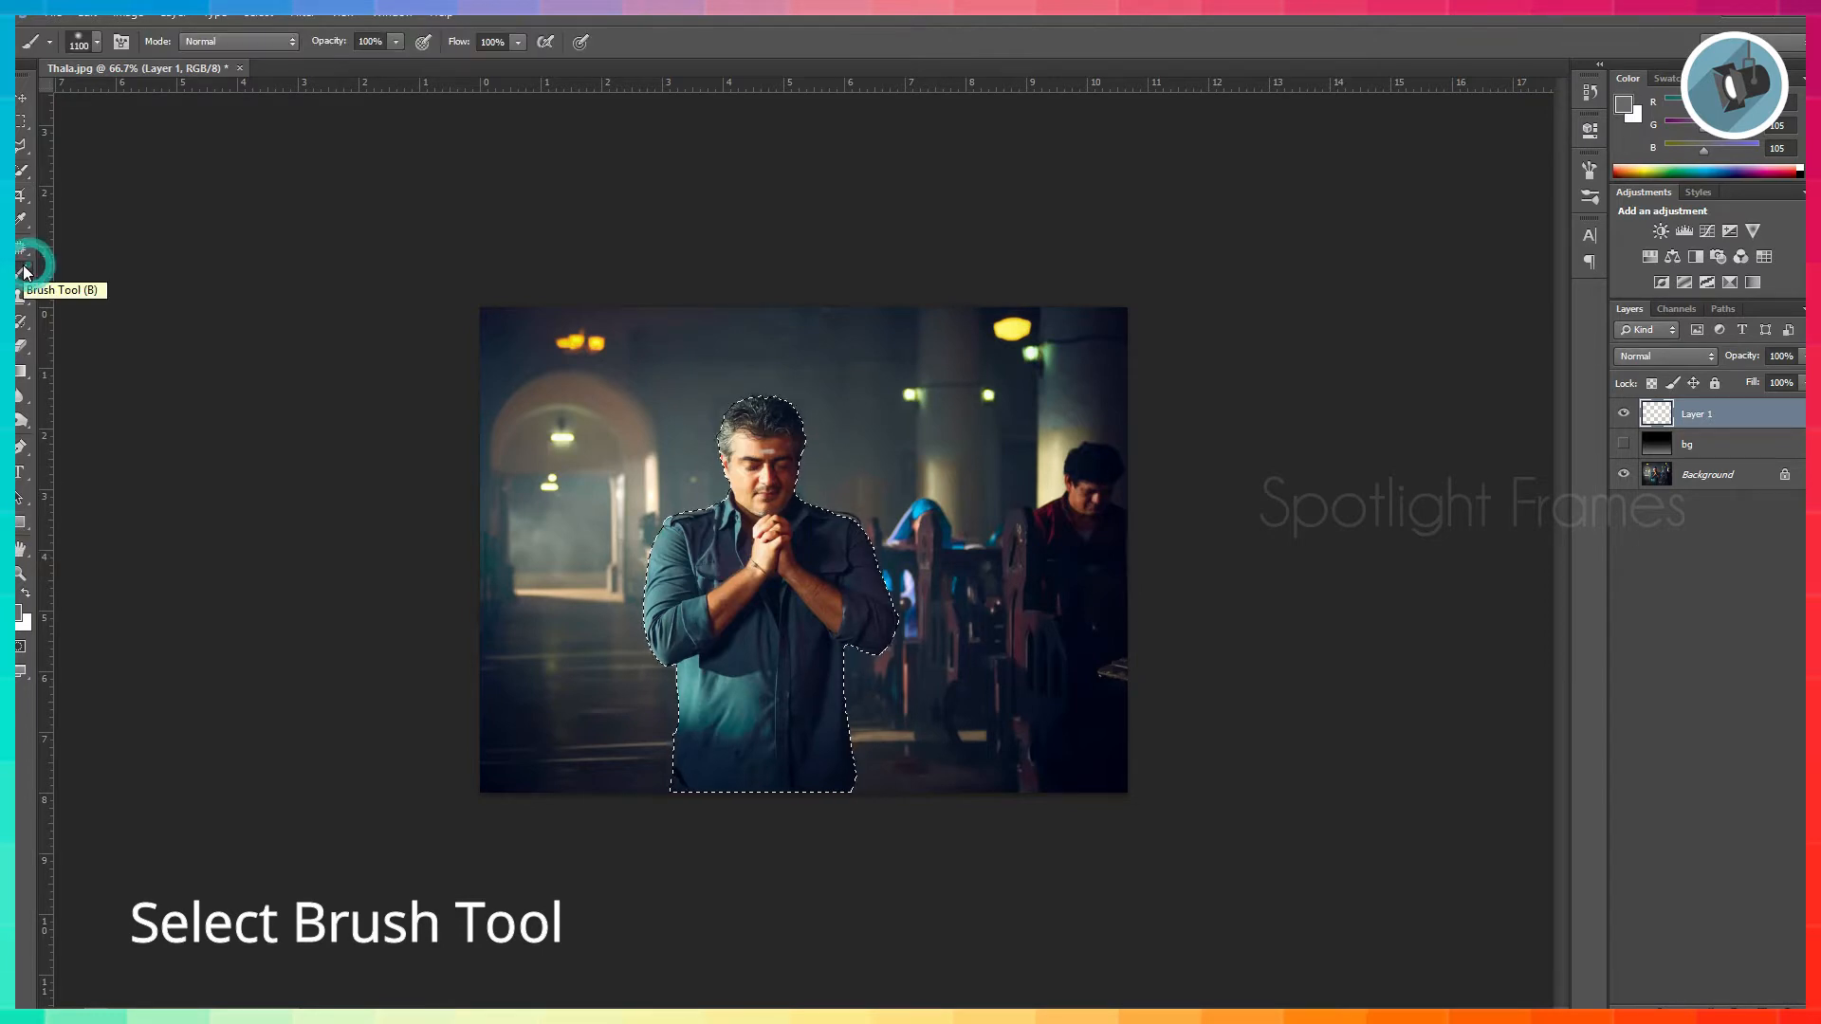
key(bracketleft)
key(bracketleft)
key(bracketleft)
key(bracketleft)
key(bracketleft)
key(bracketleft)
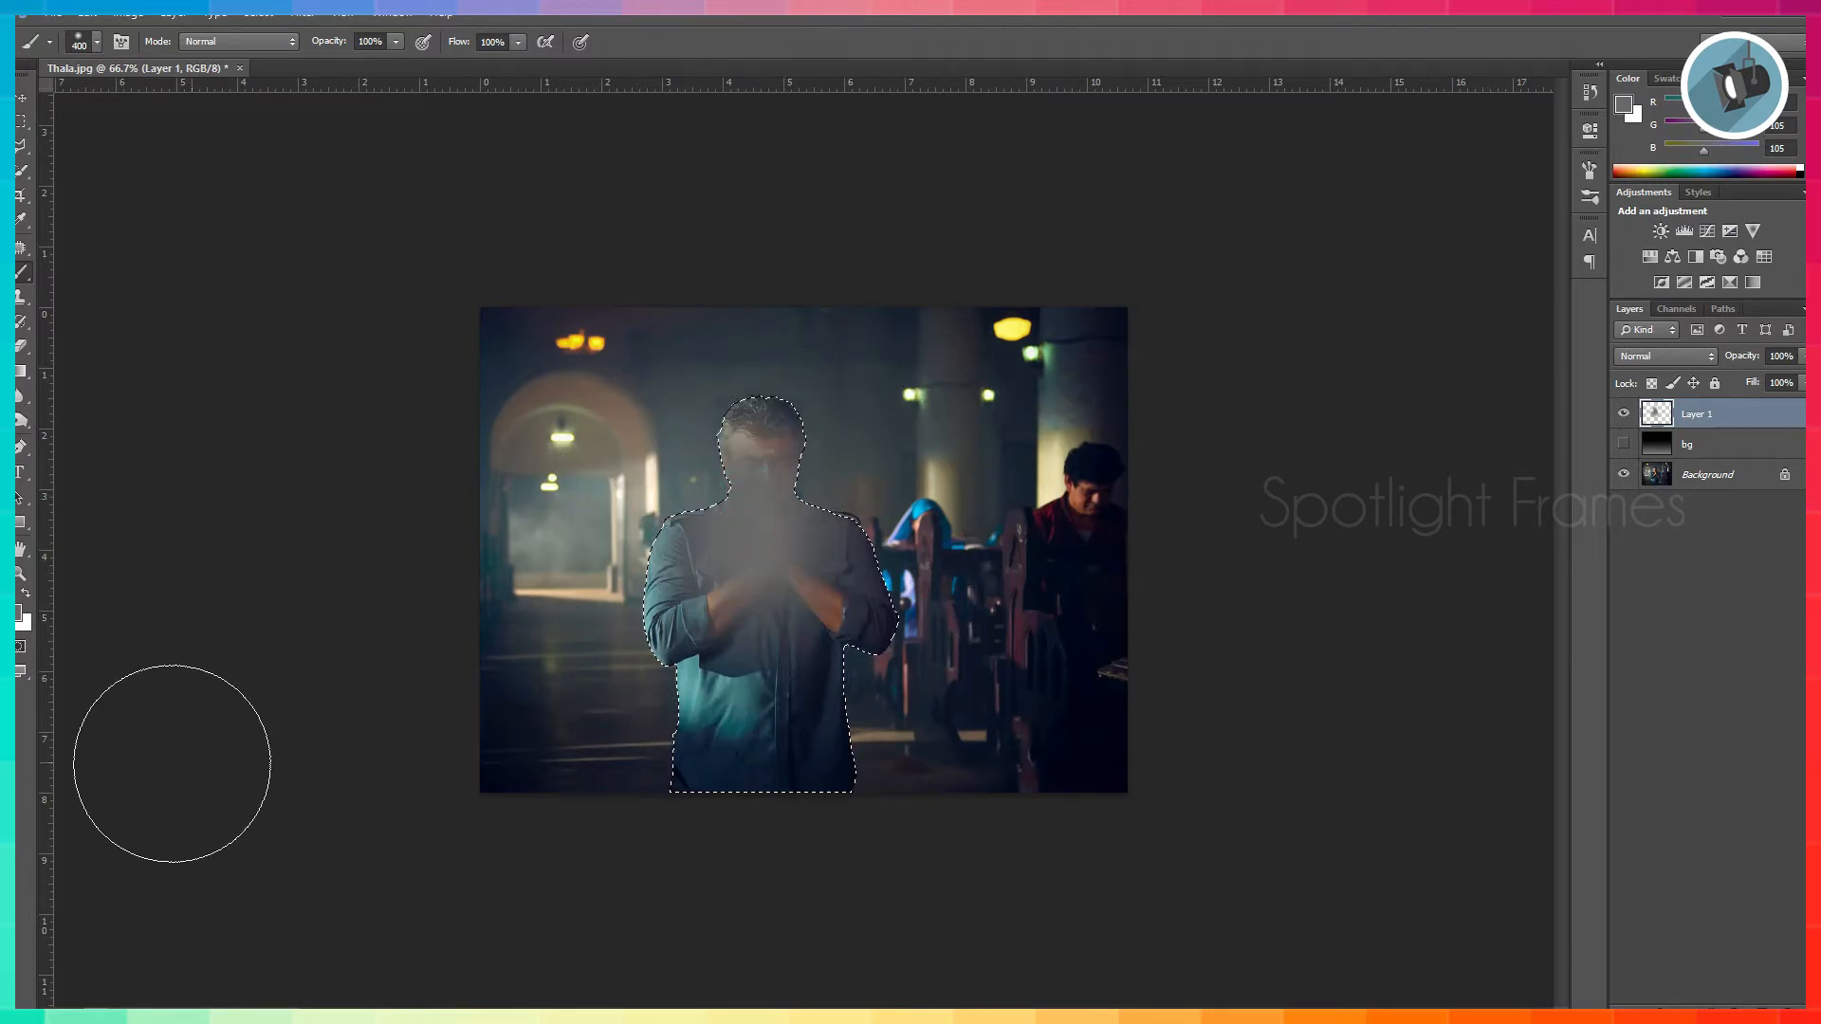
click(17, 614)
drag(1058, 772, 1038, 804)
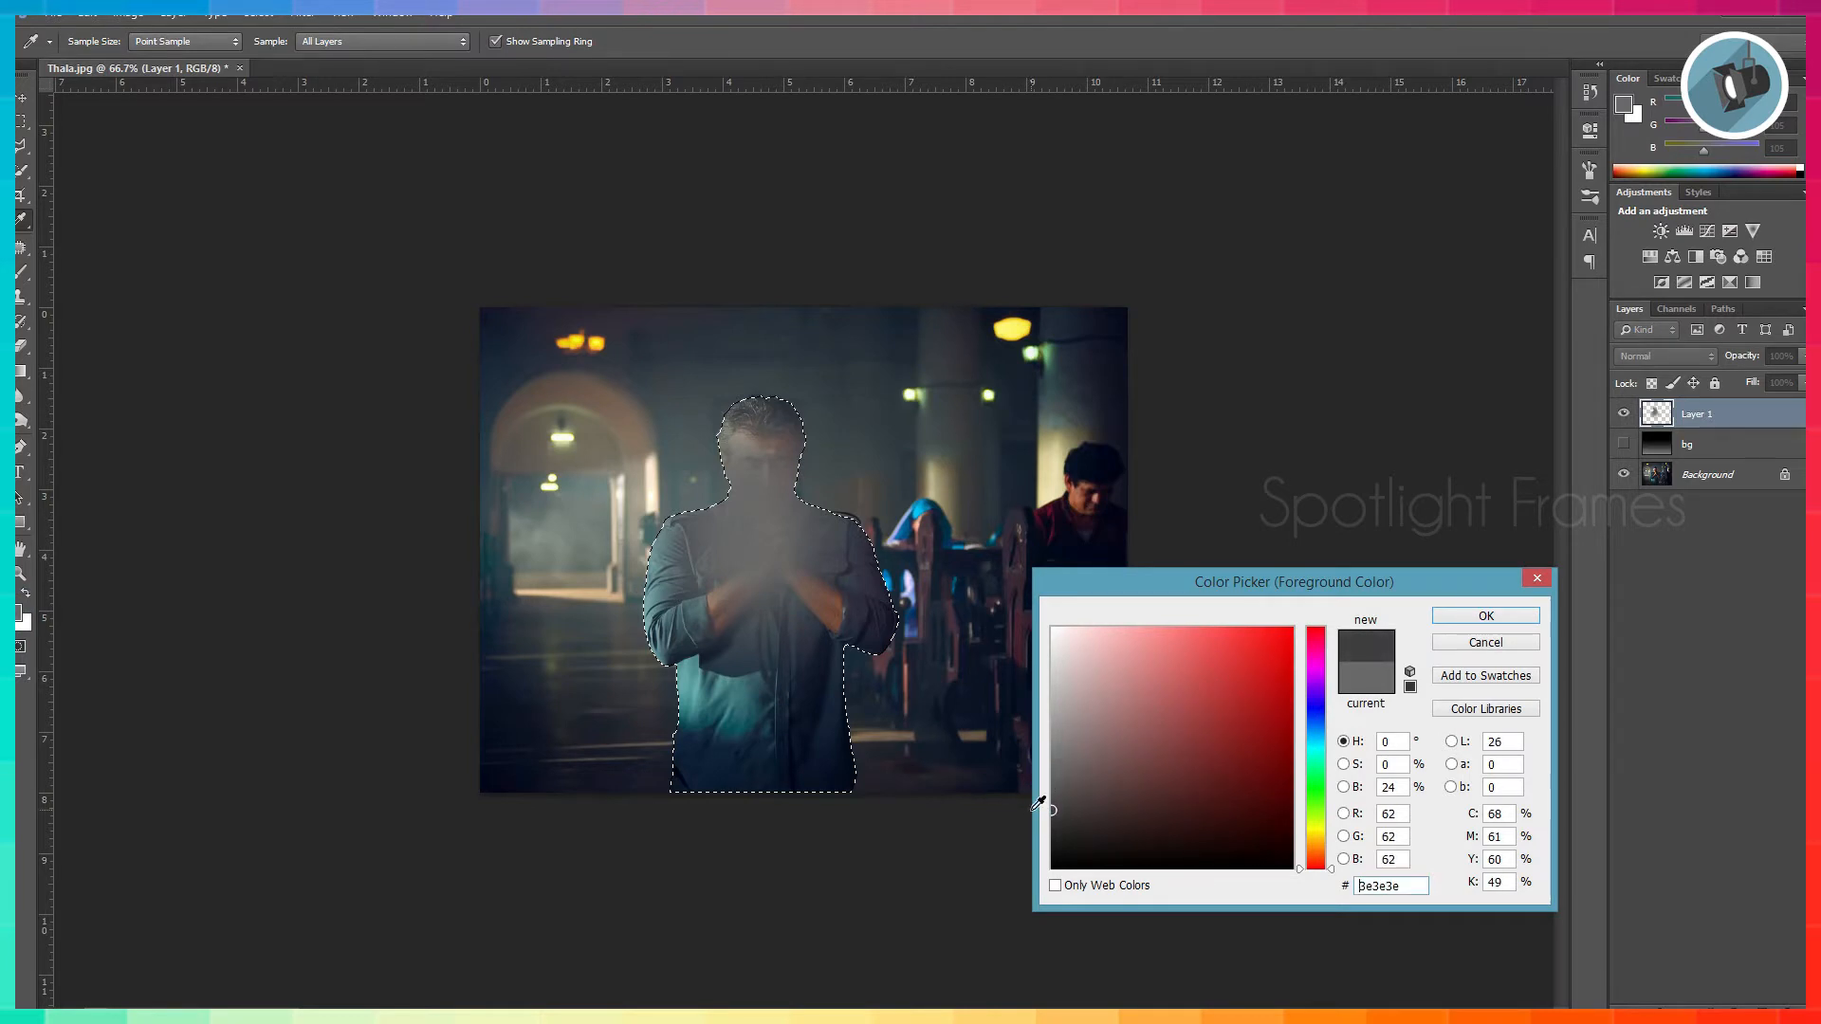
click(1496, 644)
Show the bg layer and set the foreground colour to grey 777877 sampled from the gradient beside the figure's lower body.
click(1623, 446)
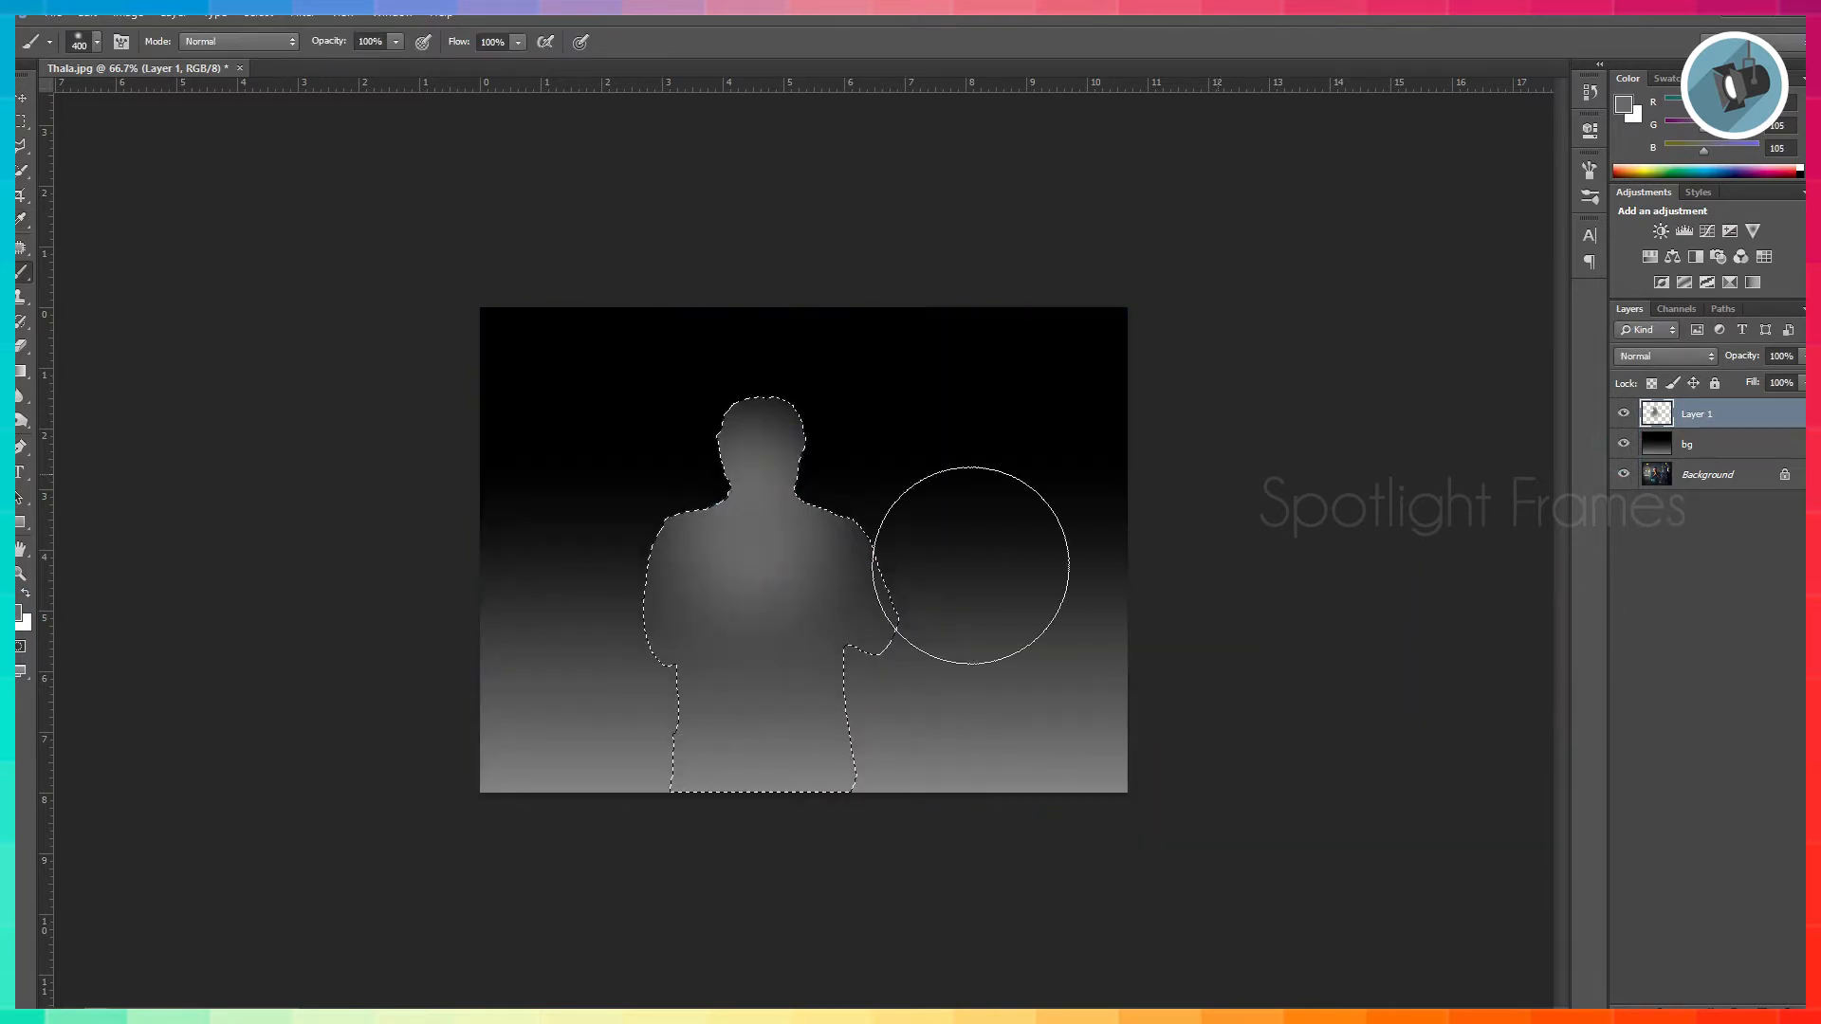
click(23, 617)
click(617, 742)
click(607, 744)
click(610, 759)
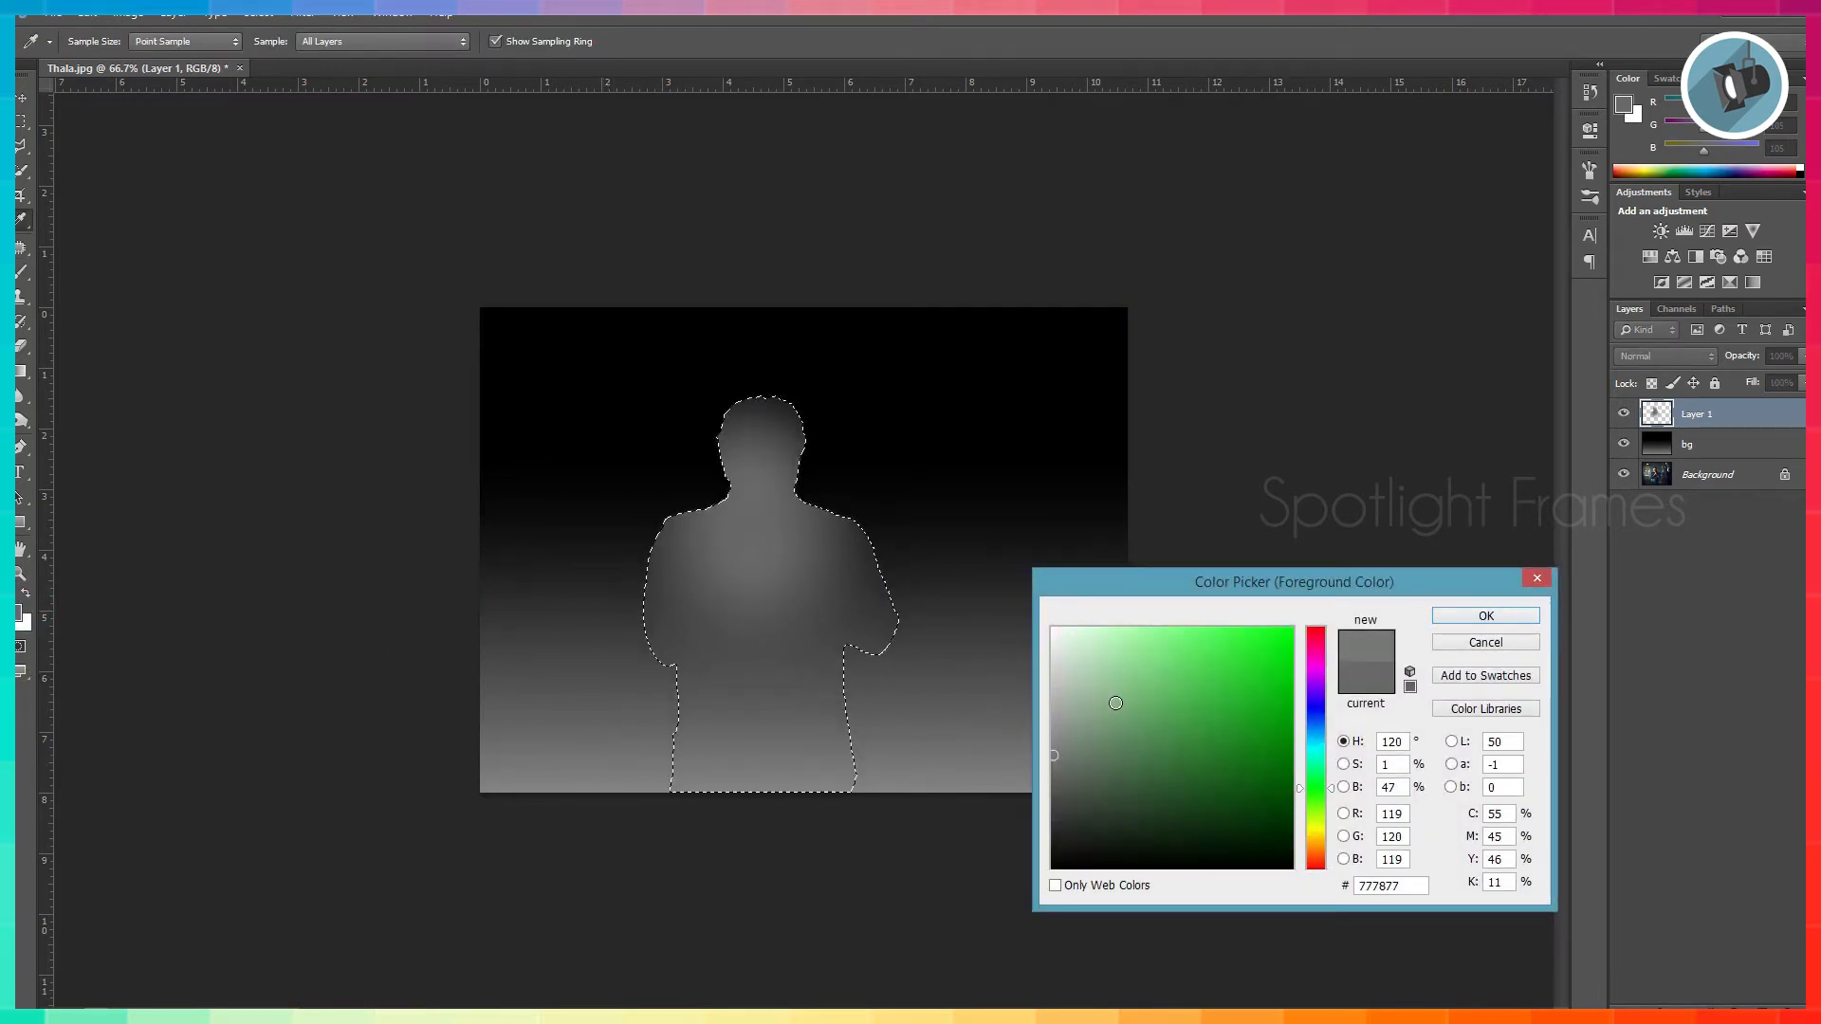
click(1459, 617)
Brush the sampled grey over the figure's lower torso down to the image's bottom edge.
key(b)
click(779, 722)
drag(733, 729, 728, 742)
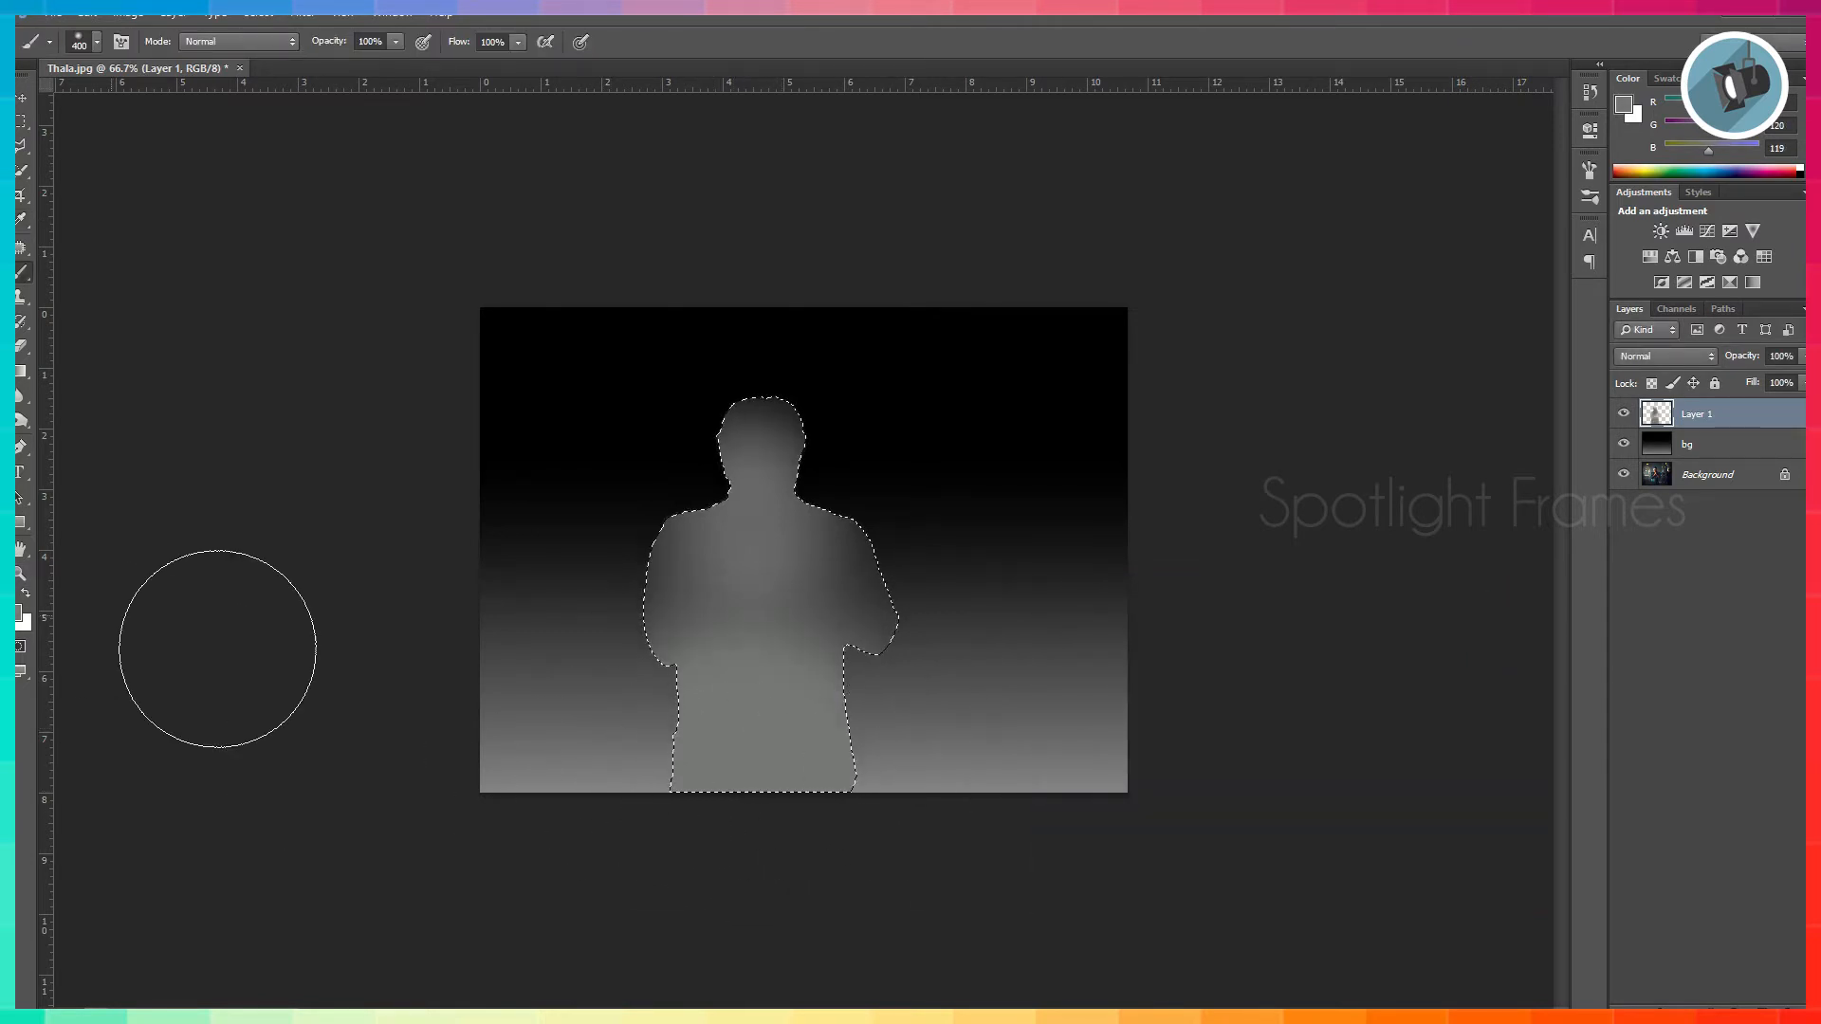
Choose a lighter grey foreground colour, brush it over the figure's torso, arms and neck, and deselect the silhouette.
click(17, 612)
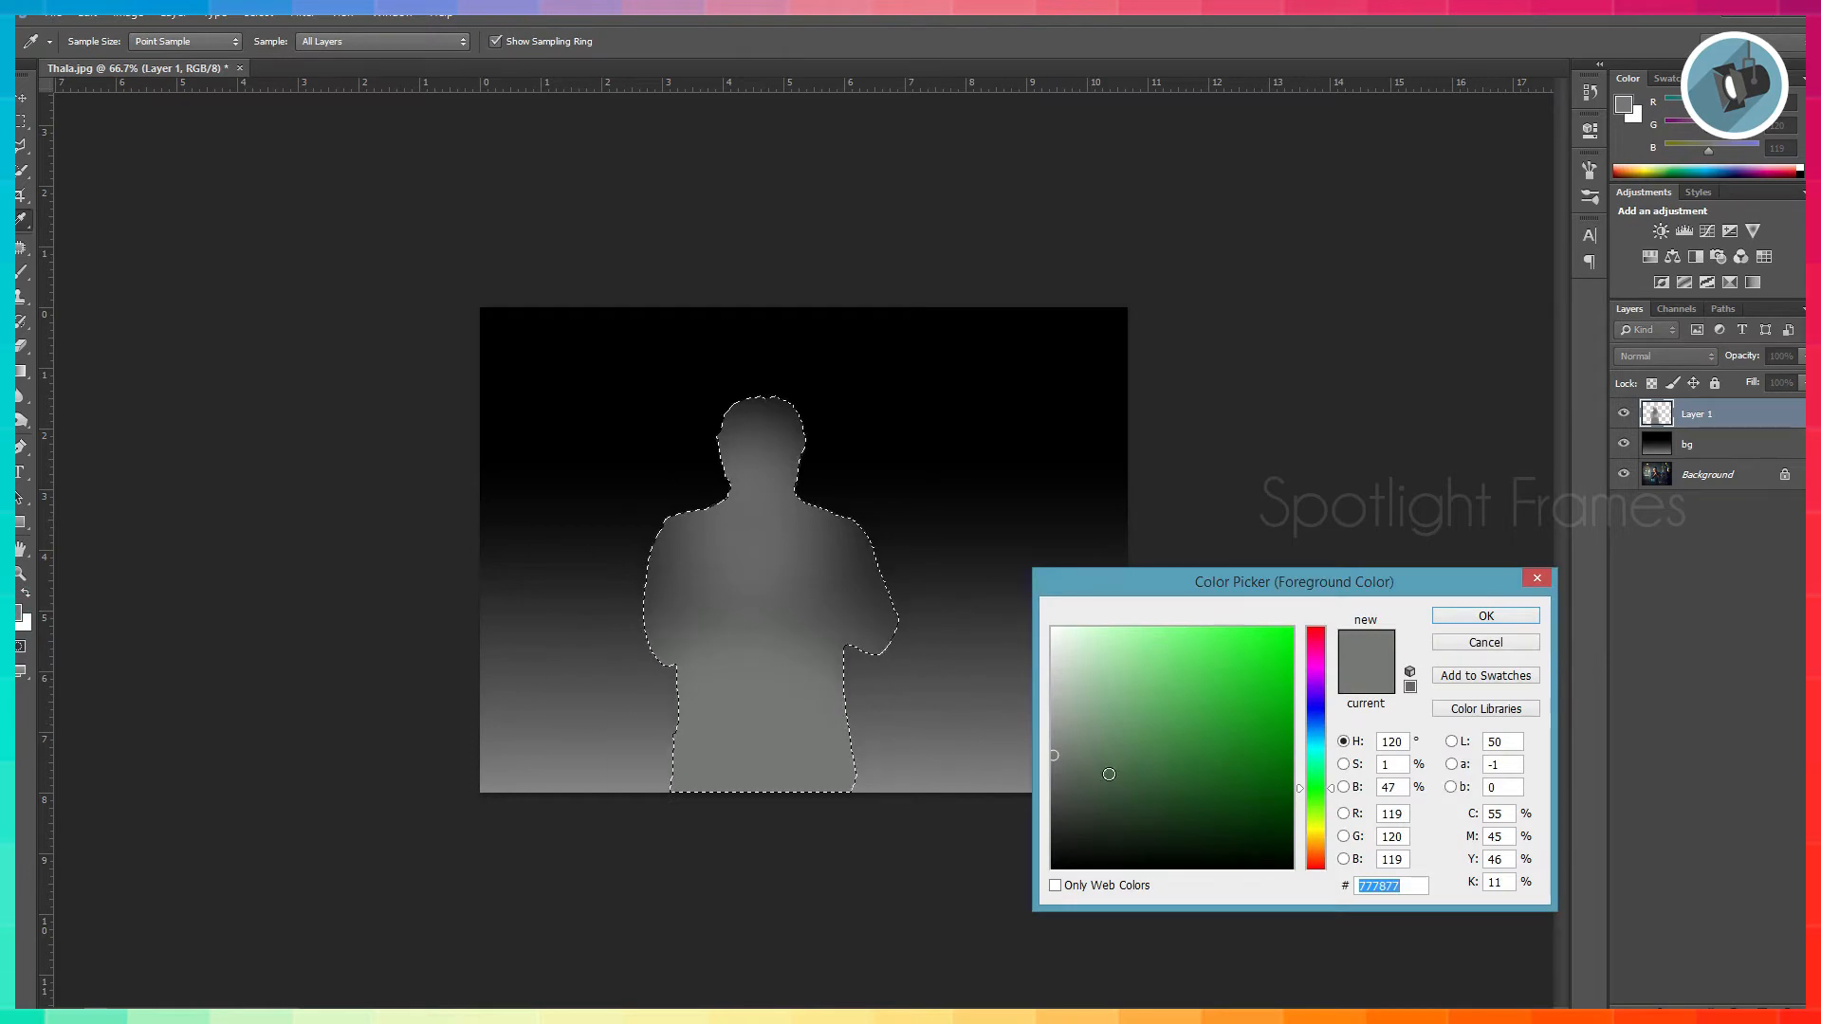
drag(1054, 753, 1055, 733)
click(1477, 621)
mouse_move(753, 589)
mouse_down()
mouse_move(767, 518)
mouse_move(813, 651)
mouse_up()
mouse_move(620, 601)
mouse_down()
mouse_move(902, 642)
mouse_move(721, 772)
mouse_up()
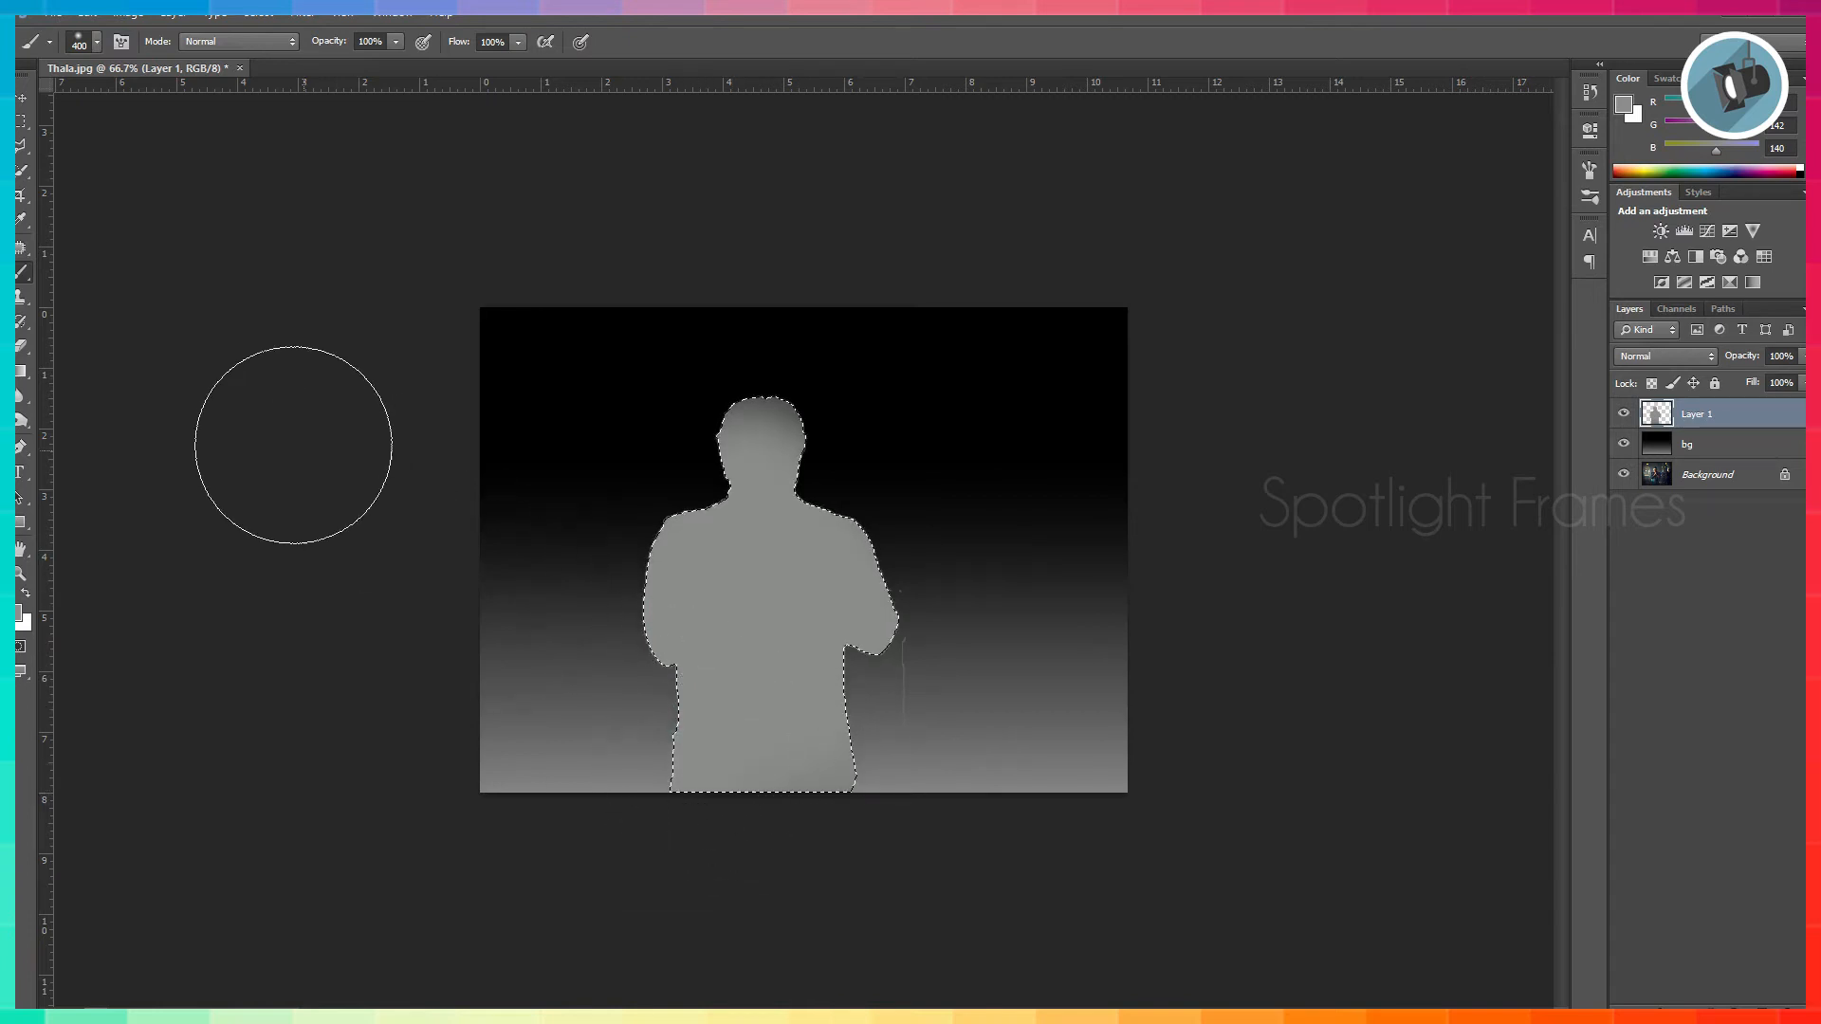
click(24, 99)
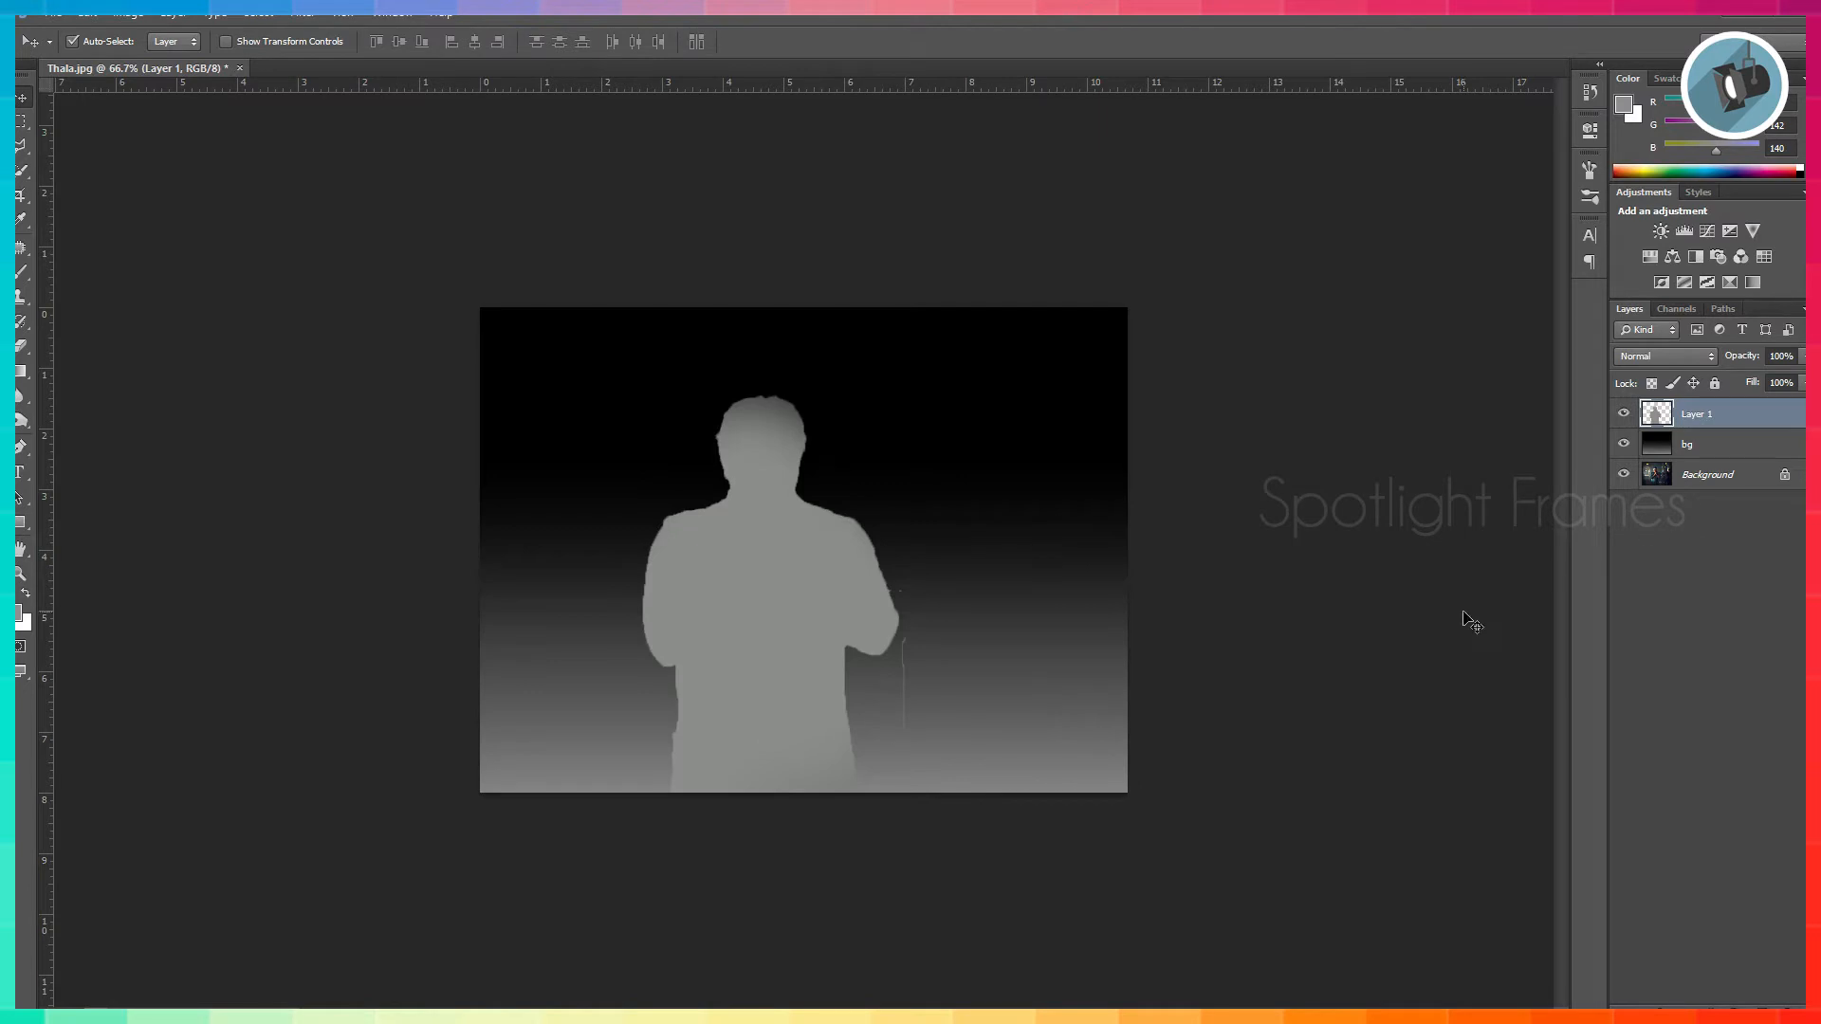
Save a JPEG copy named Thala_depth in the 3D Photos folder at maximum quality 12.
key(ctrl+alt+shift+s)
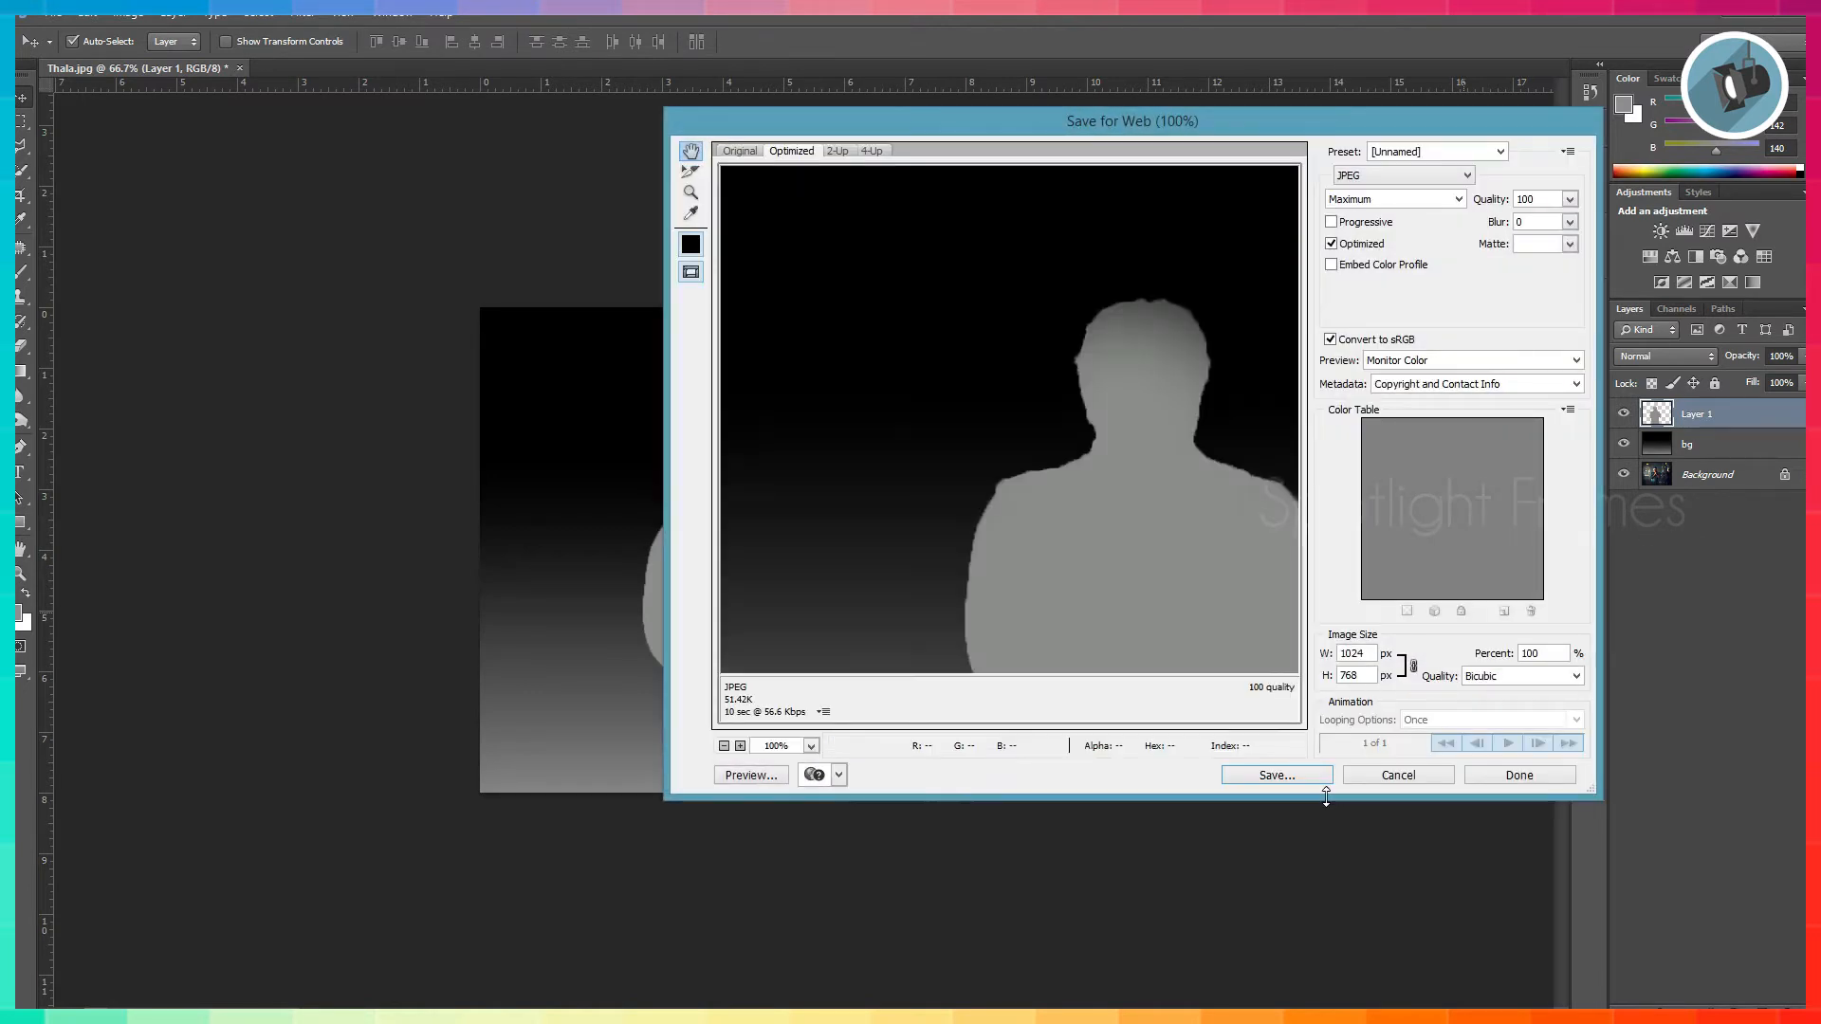
click(1390, 773)
click(53, 13)
click(76, 237)
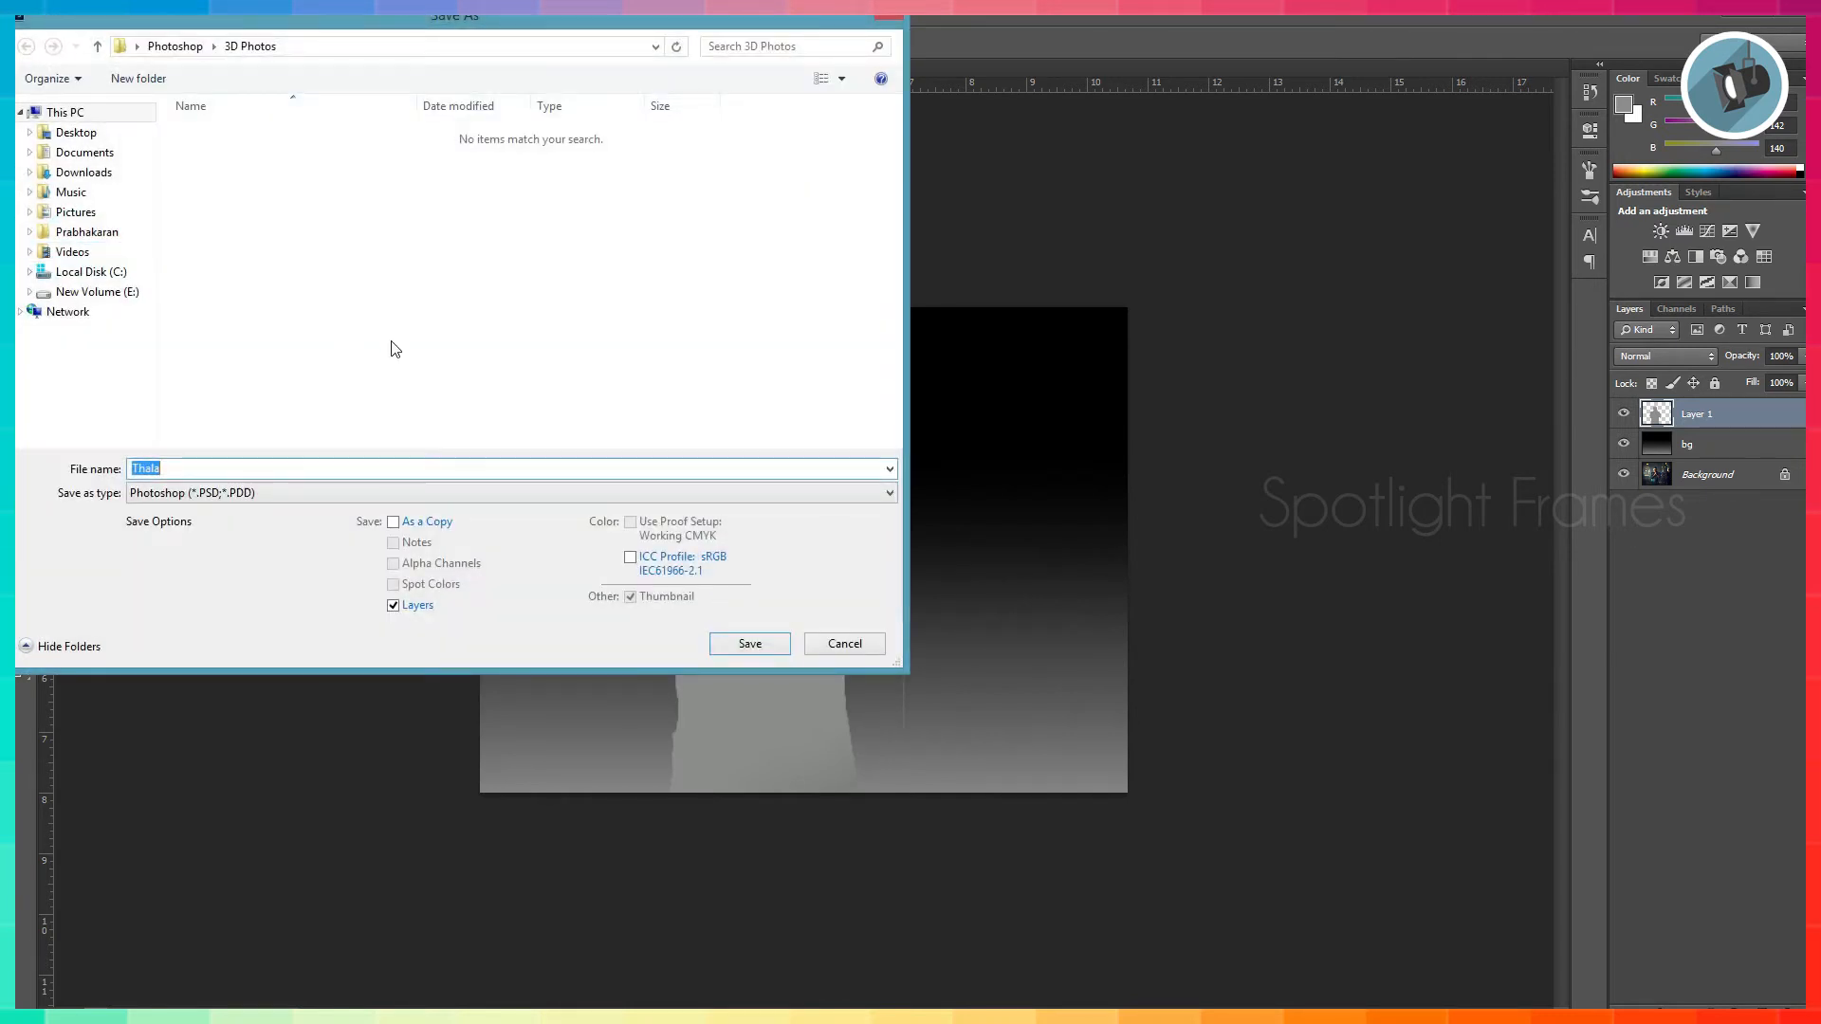
click(327, 493)
click(242, 626)
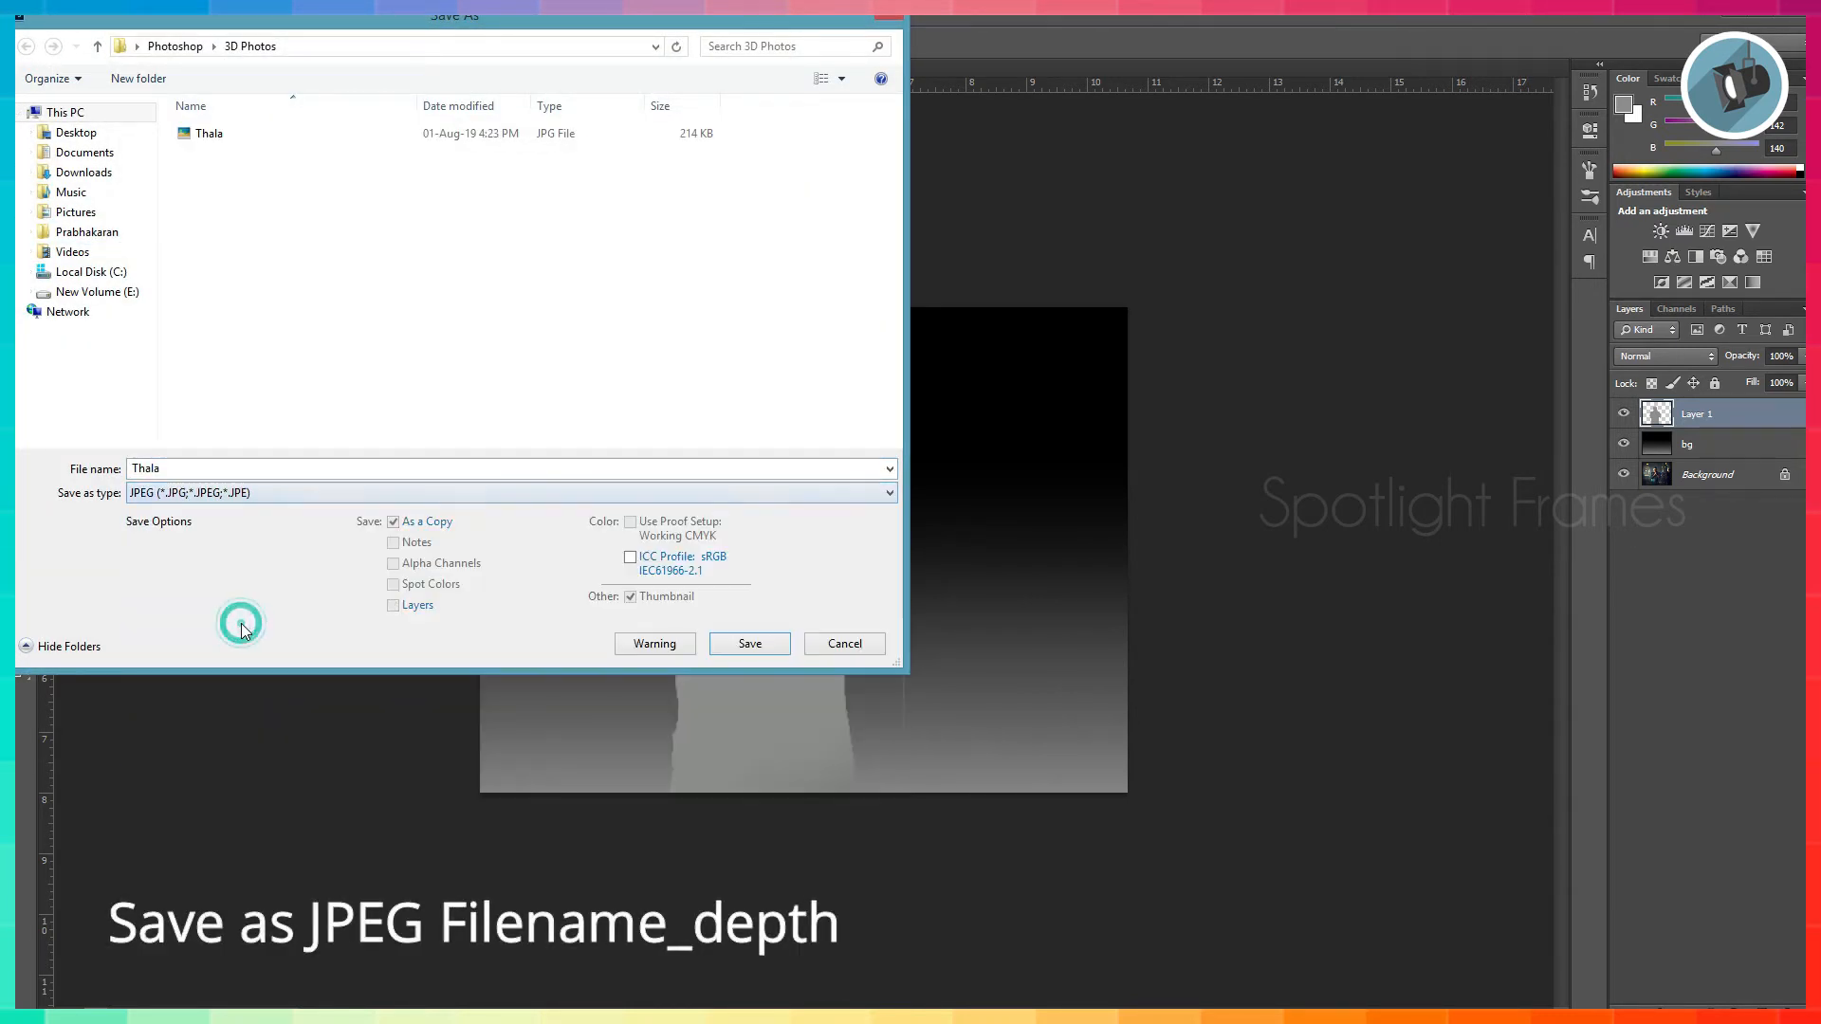
click(268, 469)
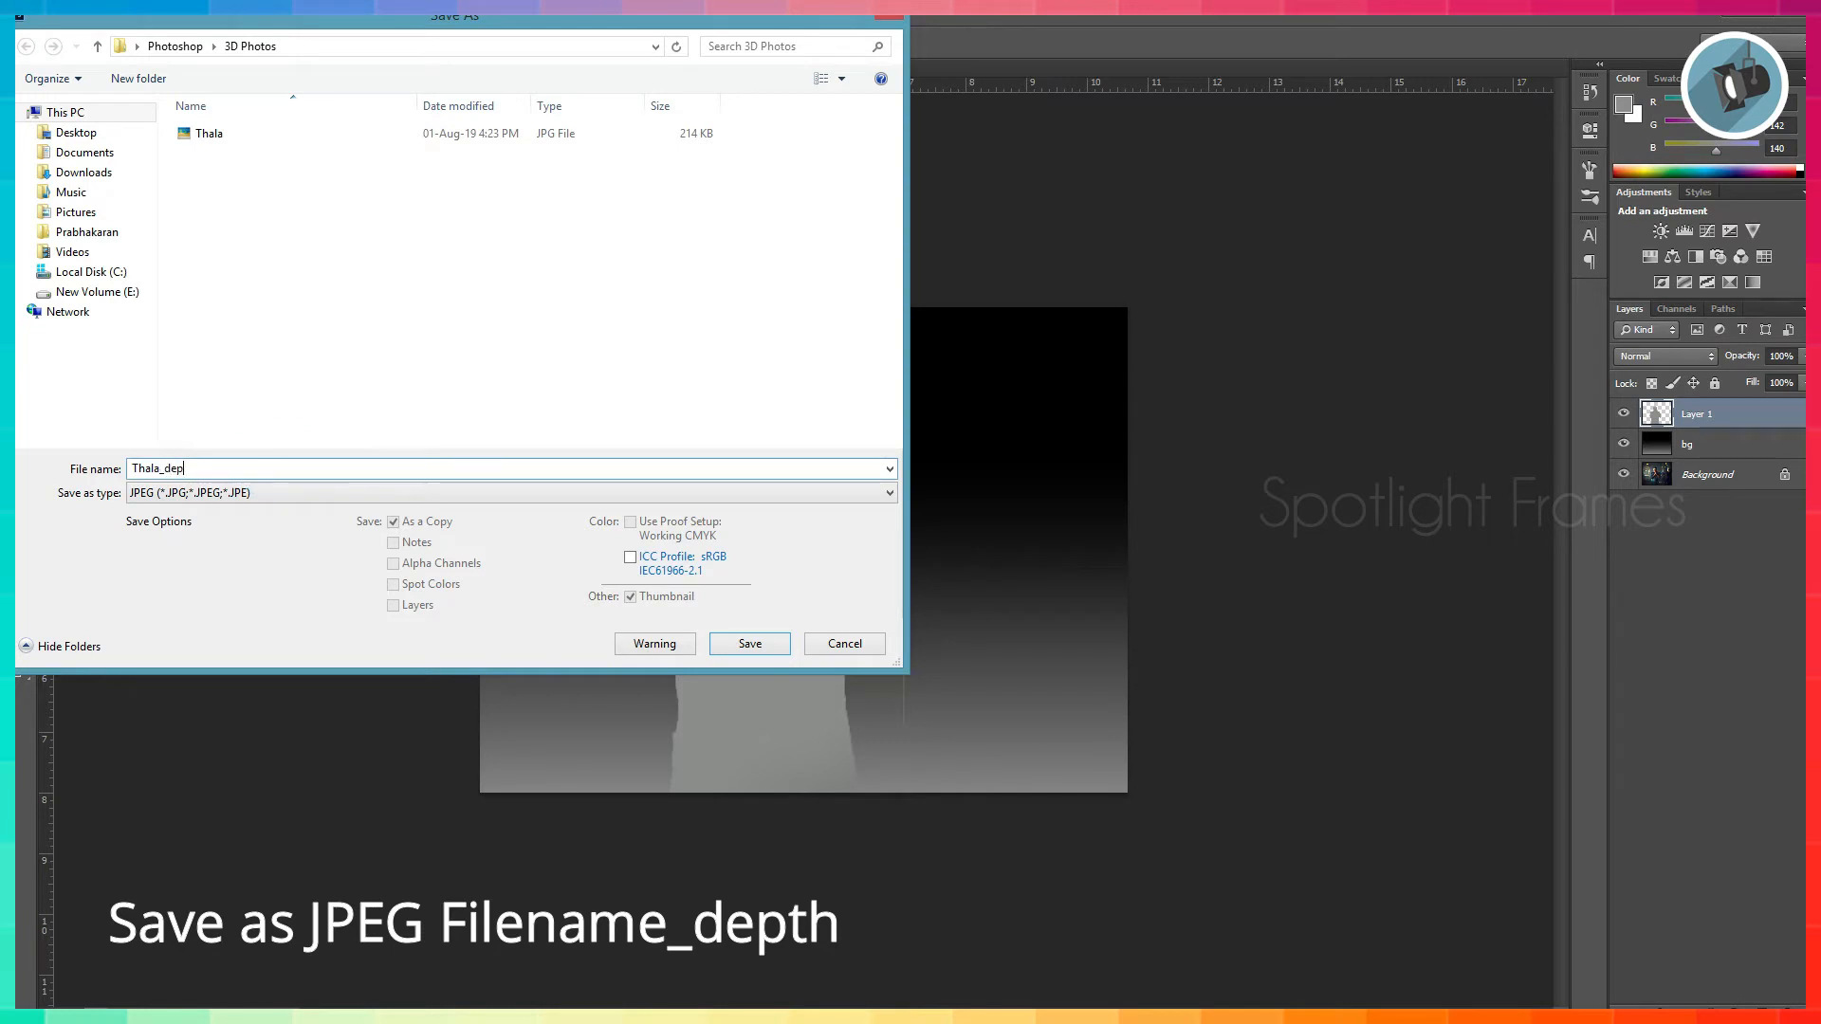
key(Return)
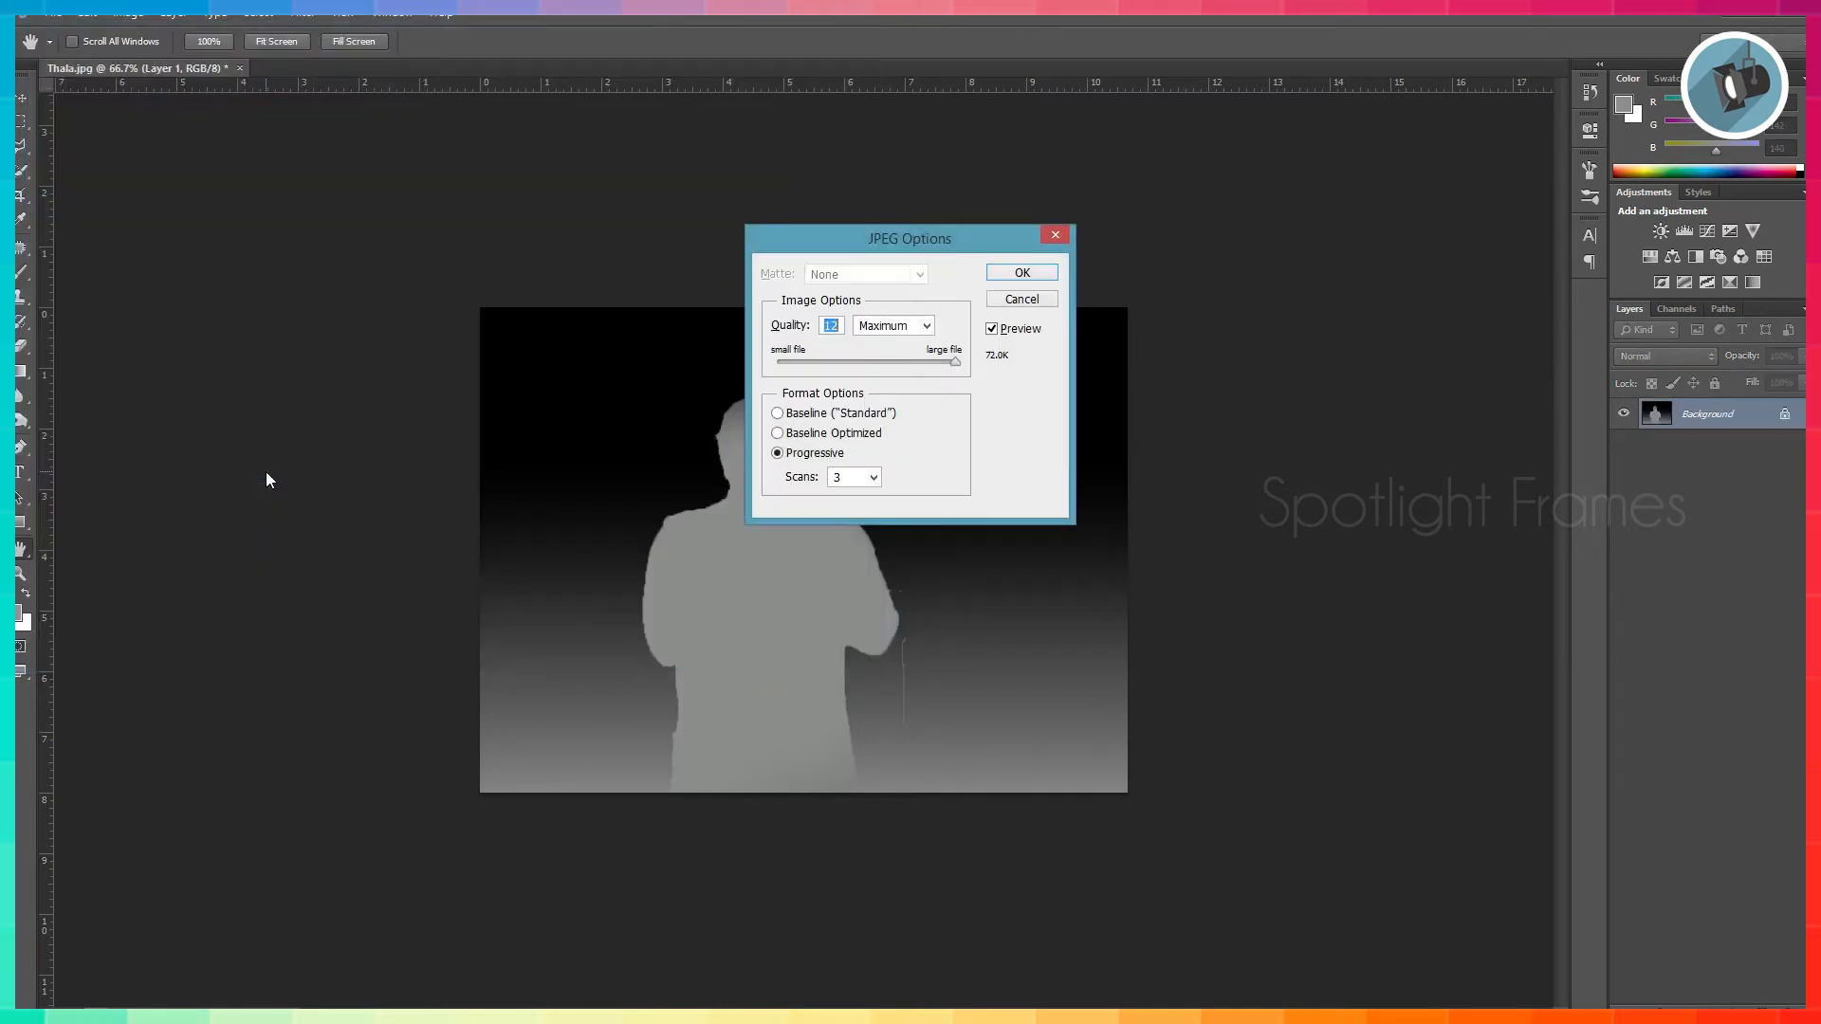
click(1034, 275)
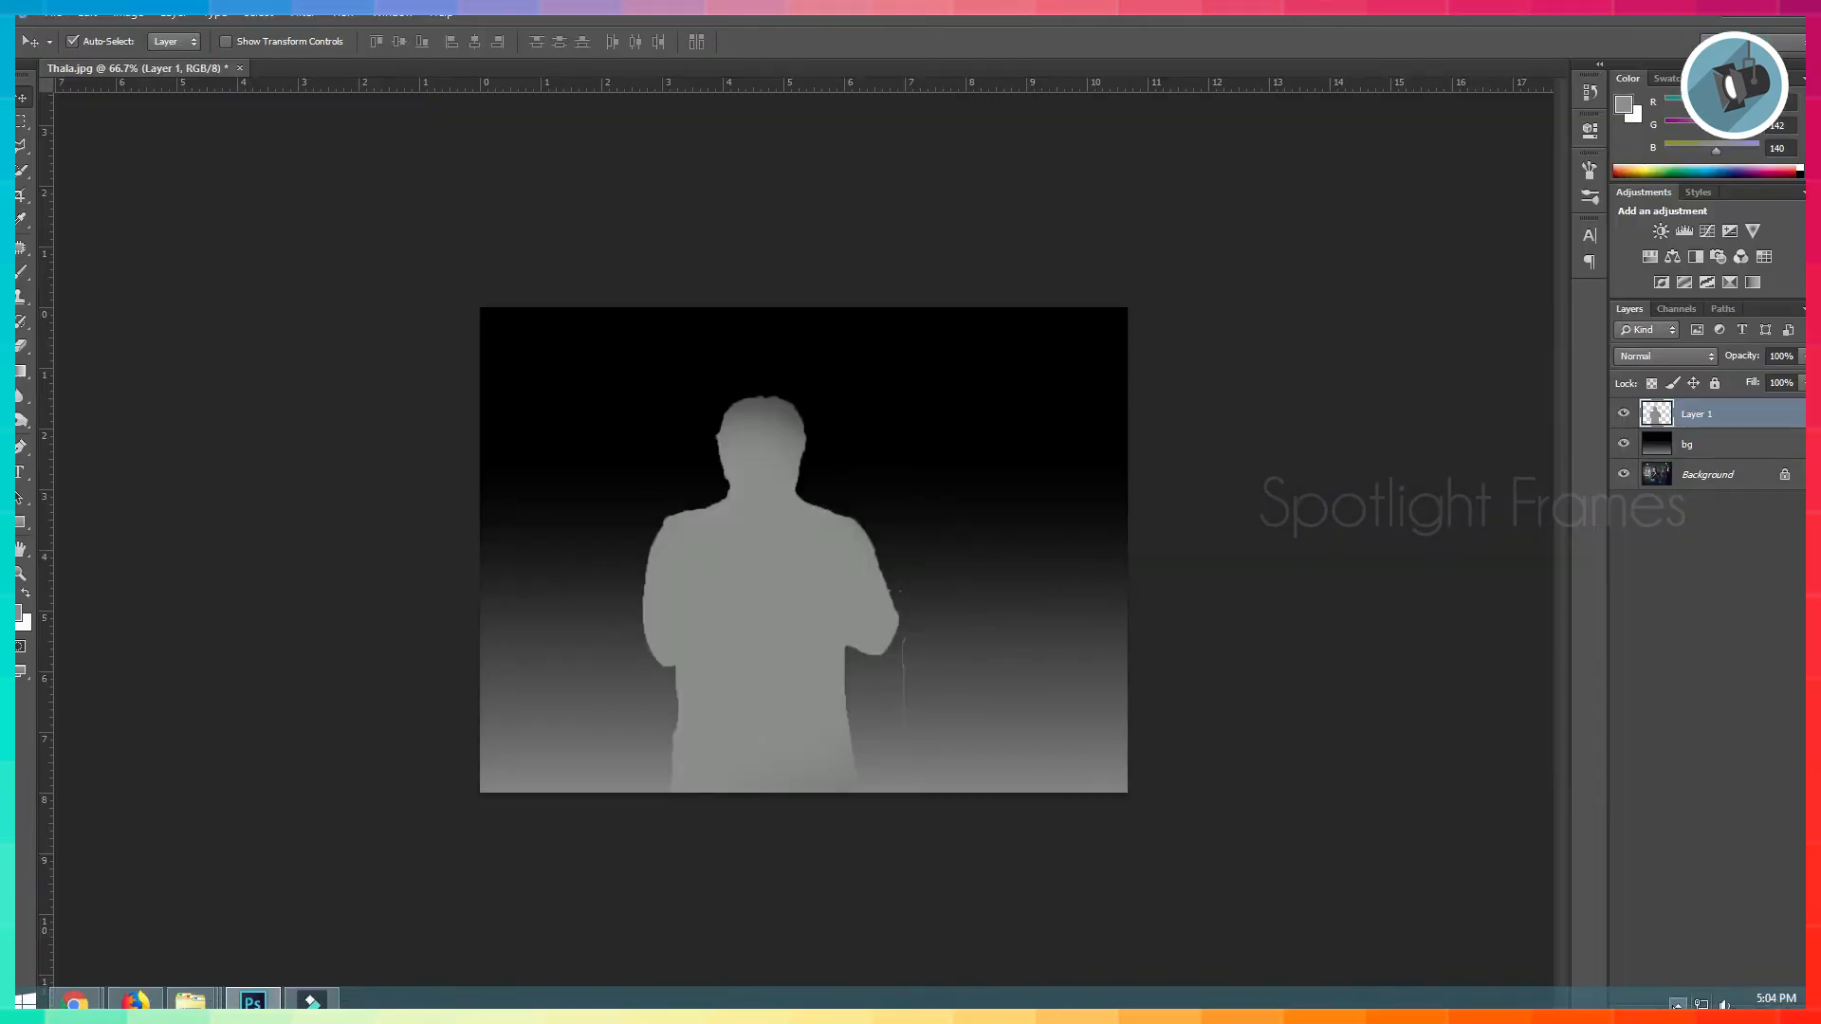
Switch to File Explorer and check the Thala and Thala_depth images in the 3D Photos folder.
click(1677, 1002)
click(1708, 910)
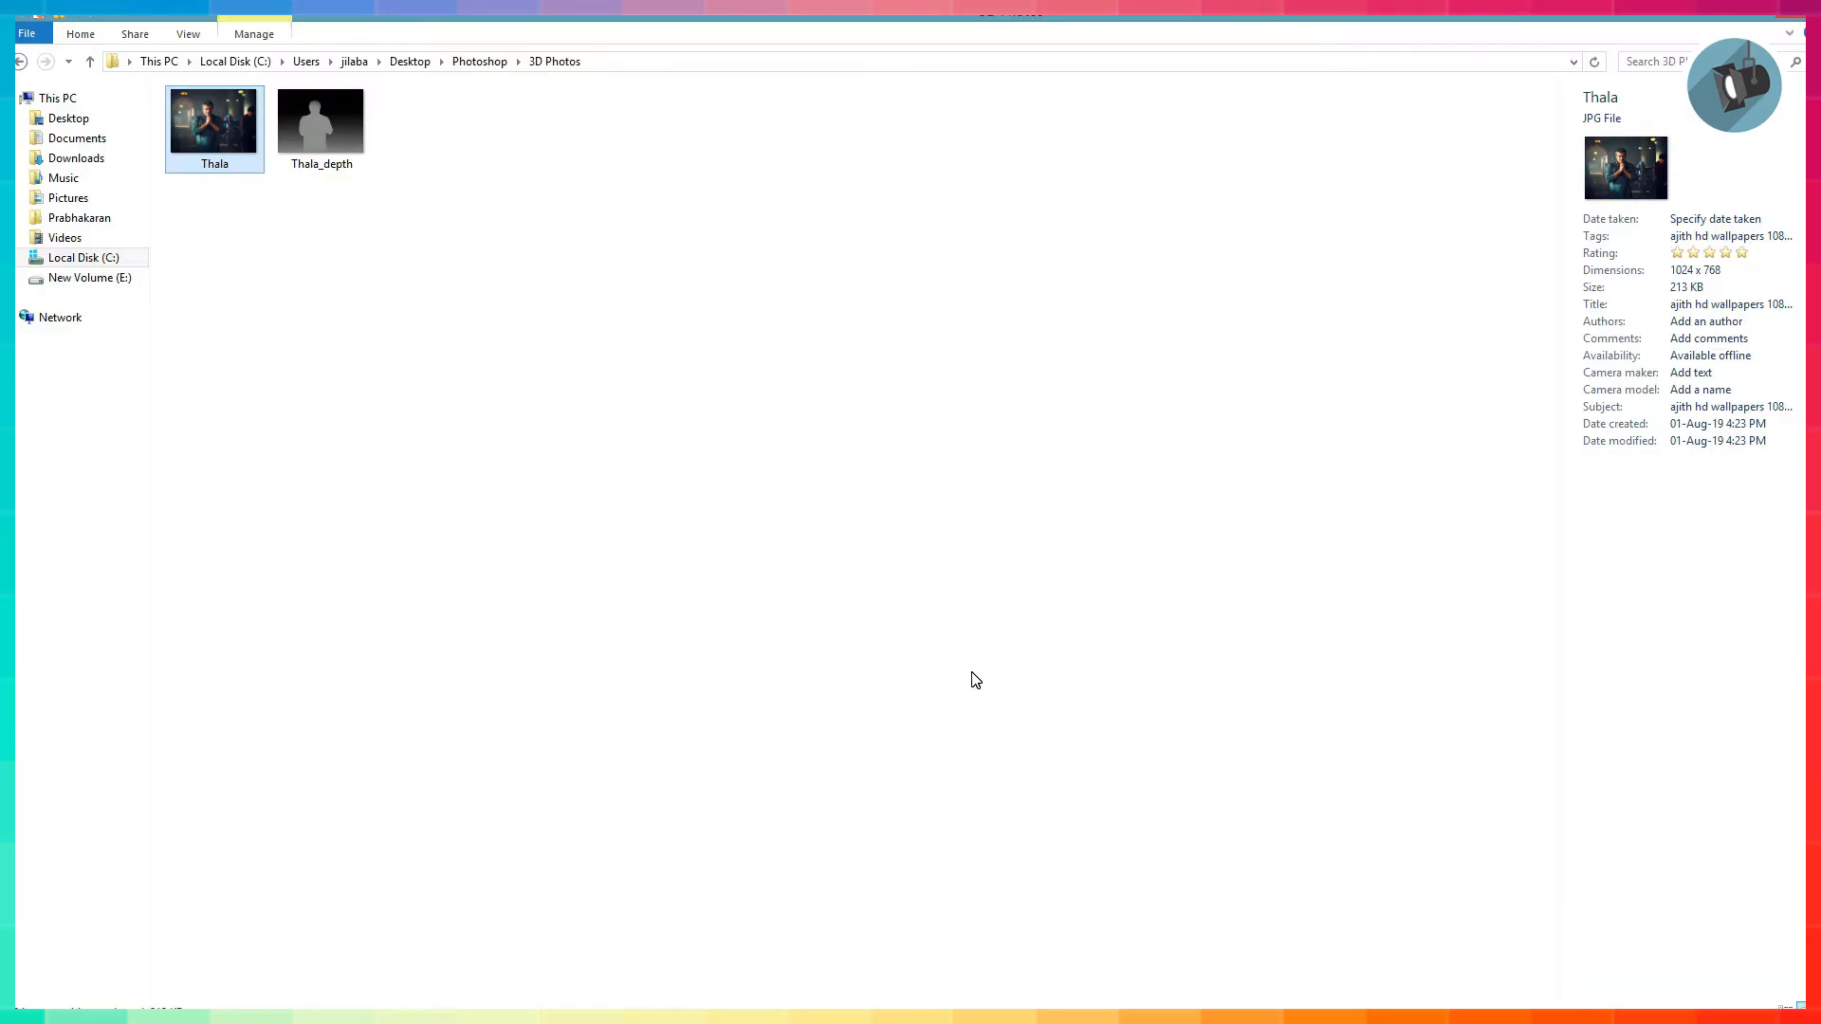
click(460, 277)
click(321, 127)
click(212, 129)
drag(421, 198, 228, 128)
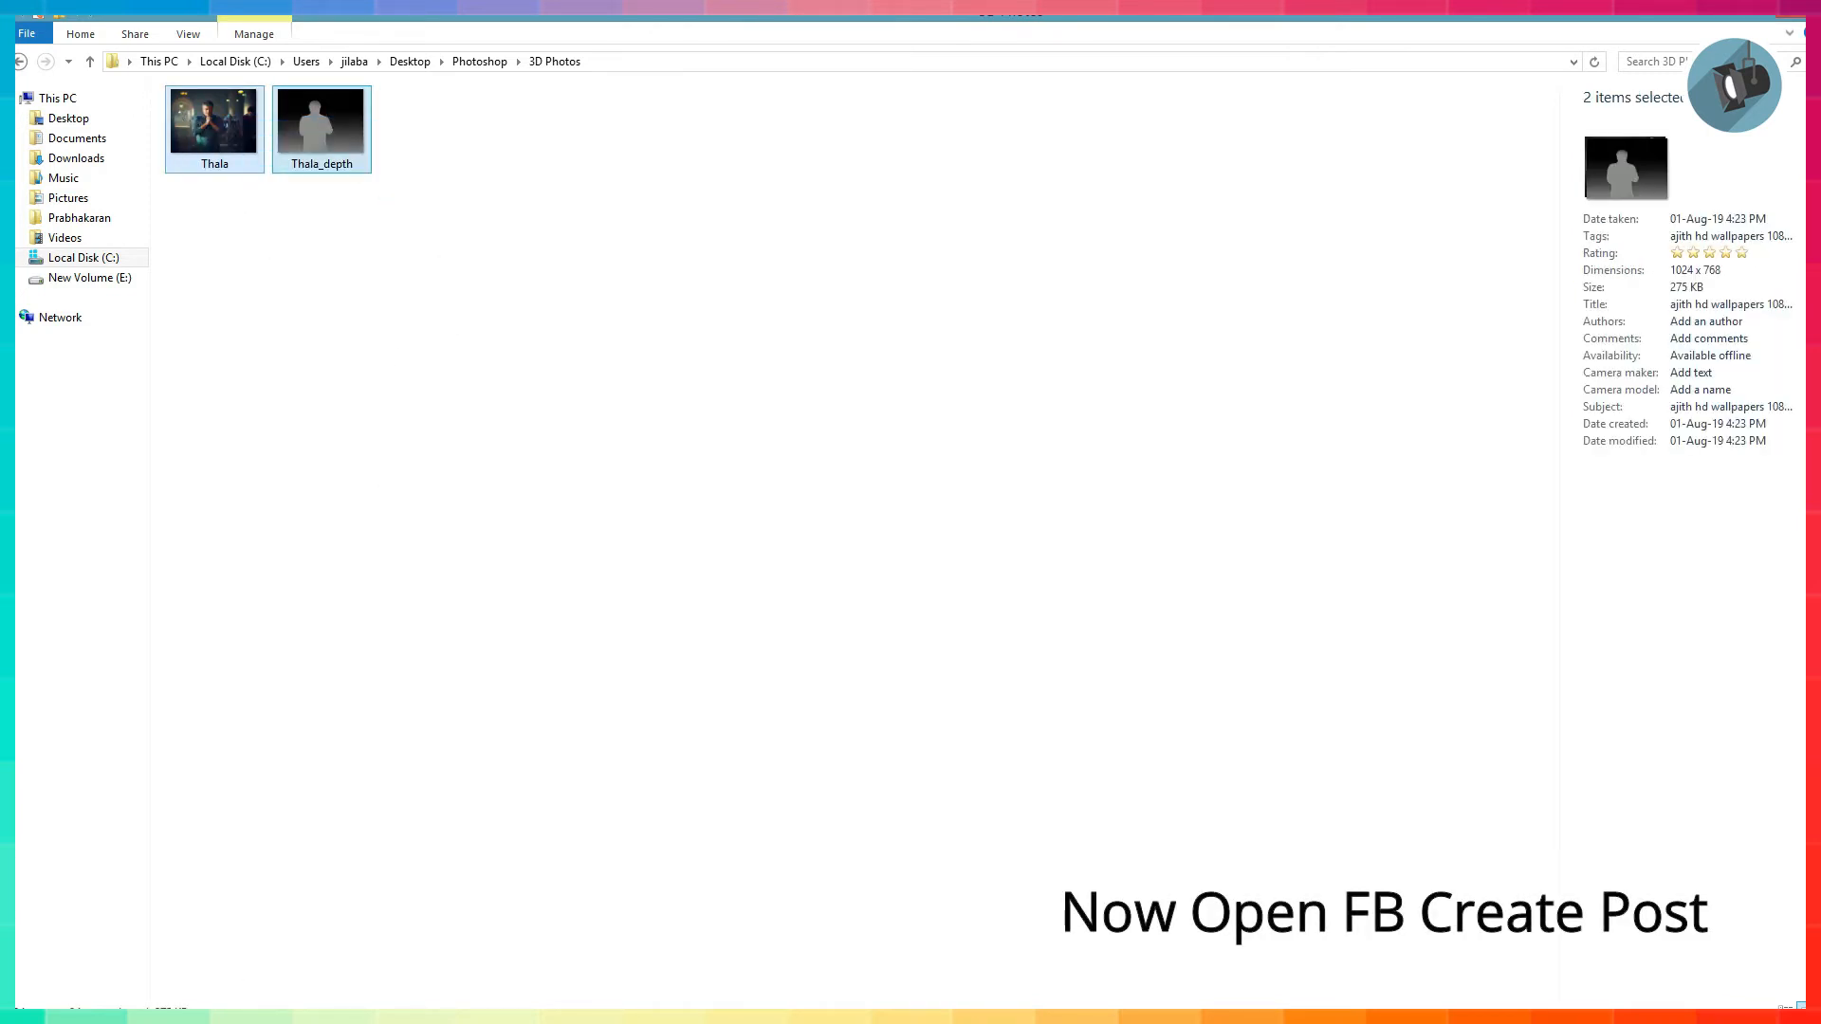
Switch to the Facebook profile page in Firefox and start adding photos to a new post.
click(134, 1002)
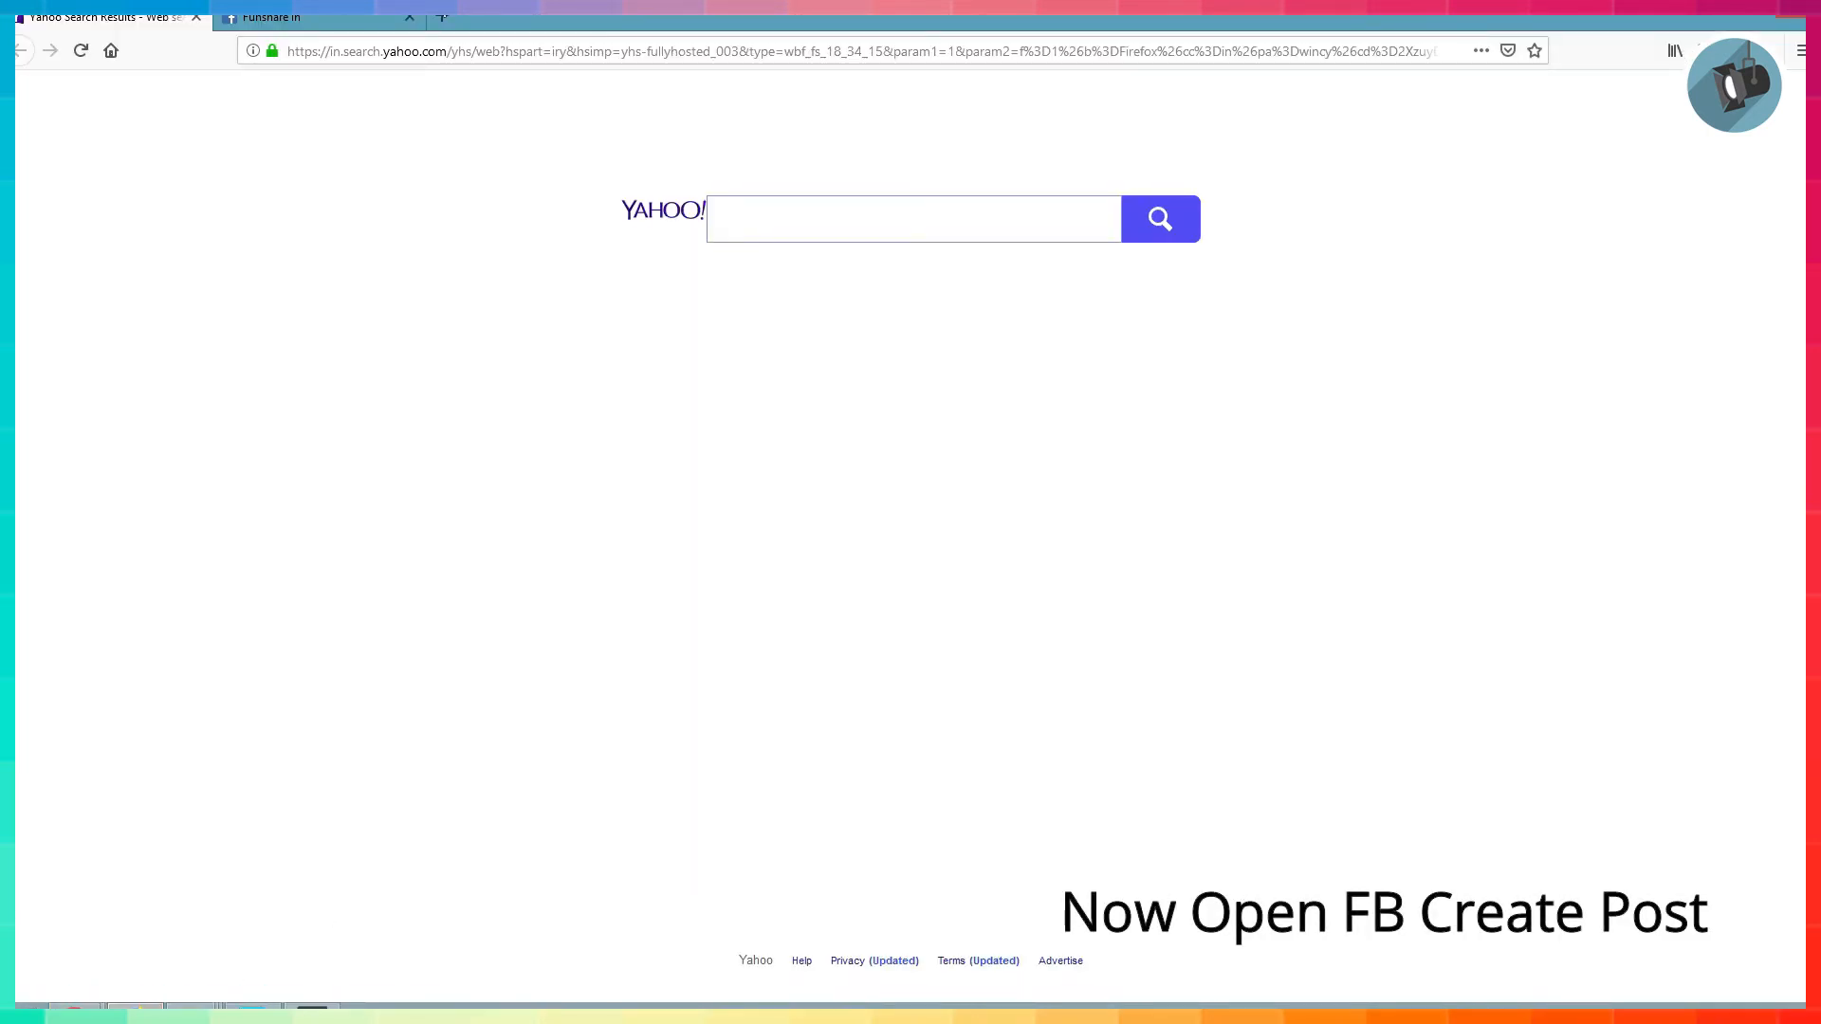
click(285, 18)
click(826, 585)
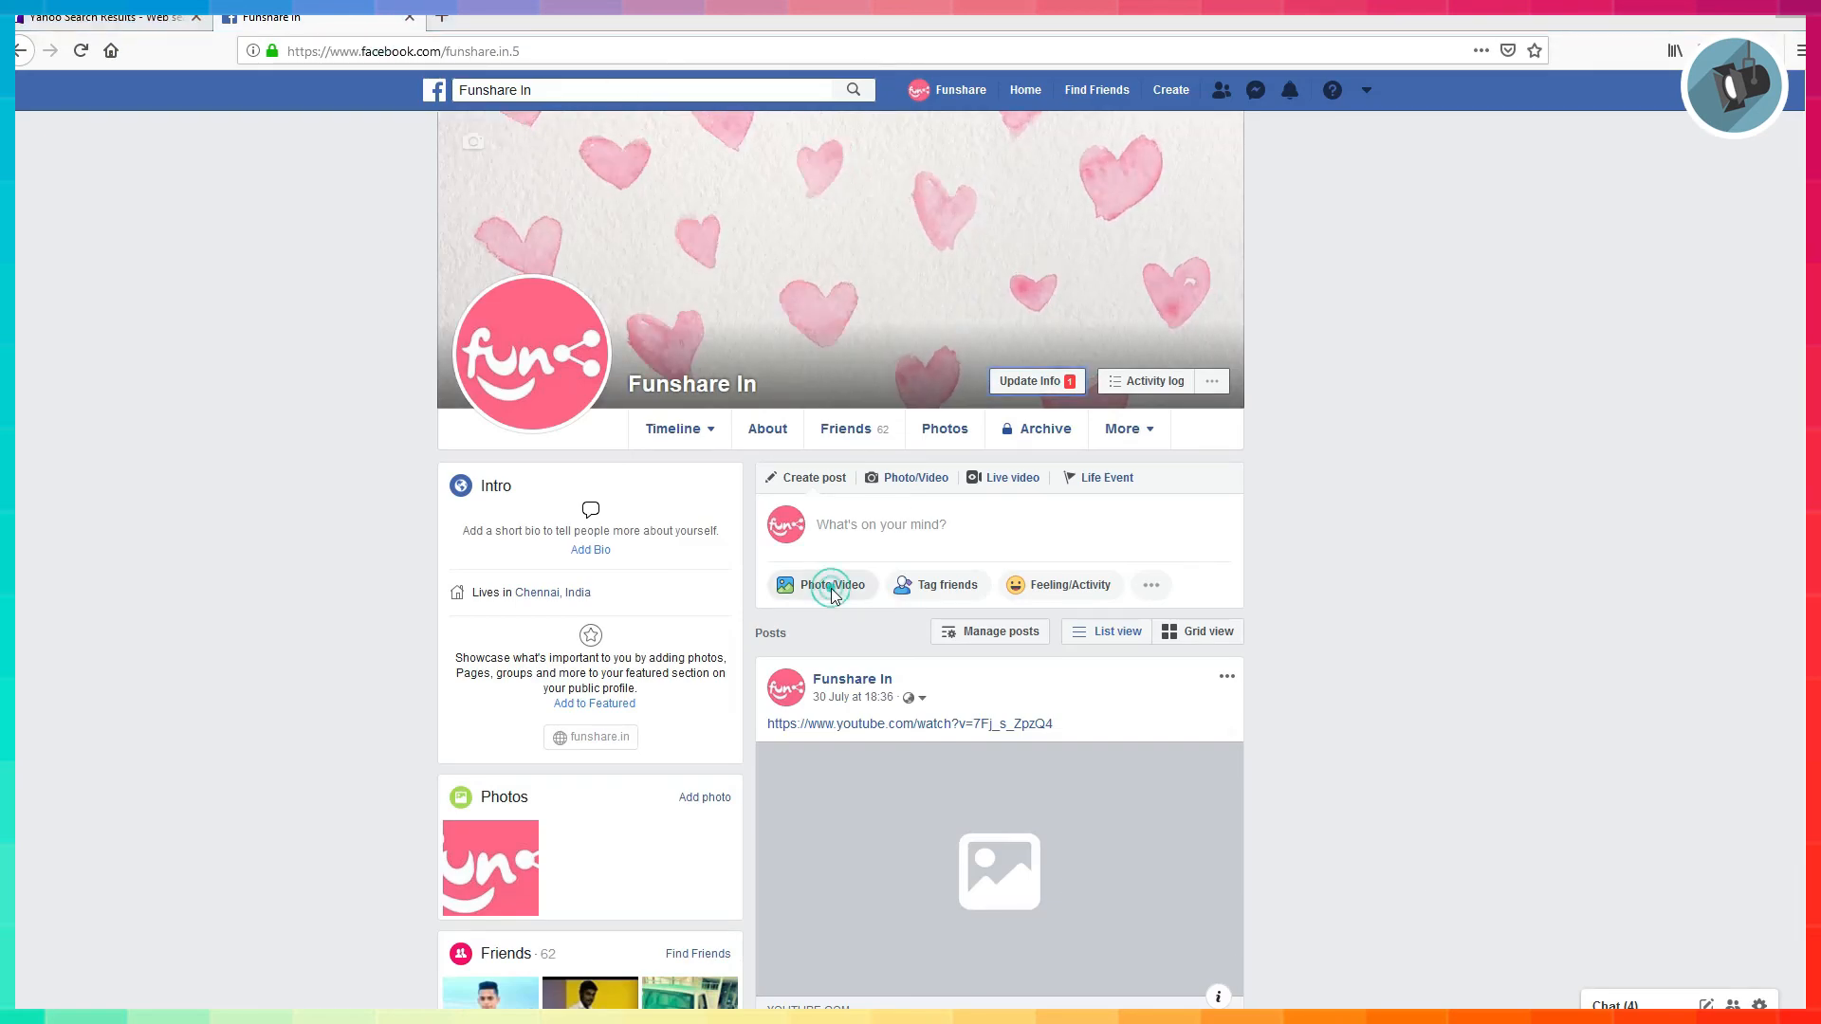
Upload both Thala and Thala_depth from the desktop's Photoshop > 3D Photos folder to the post.
scroll(569, 577, down, 5)
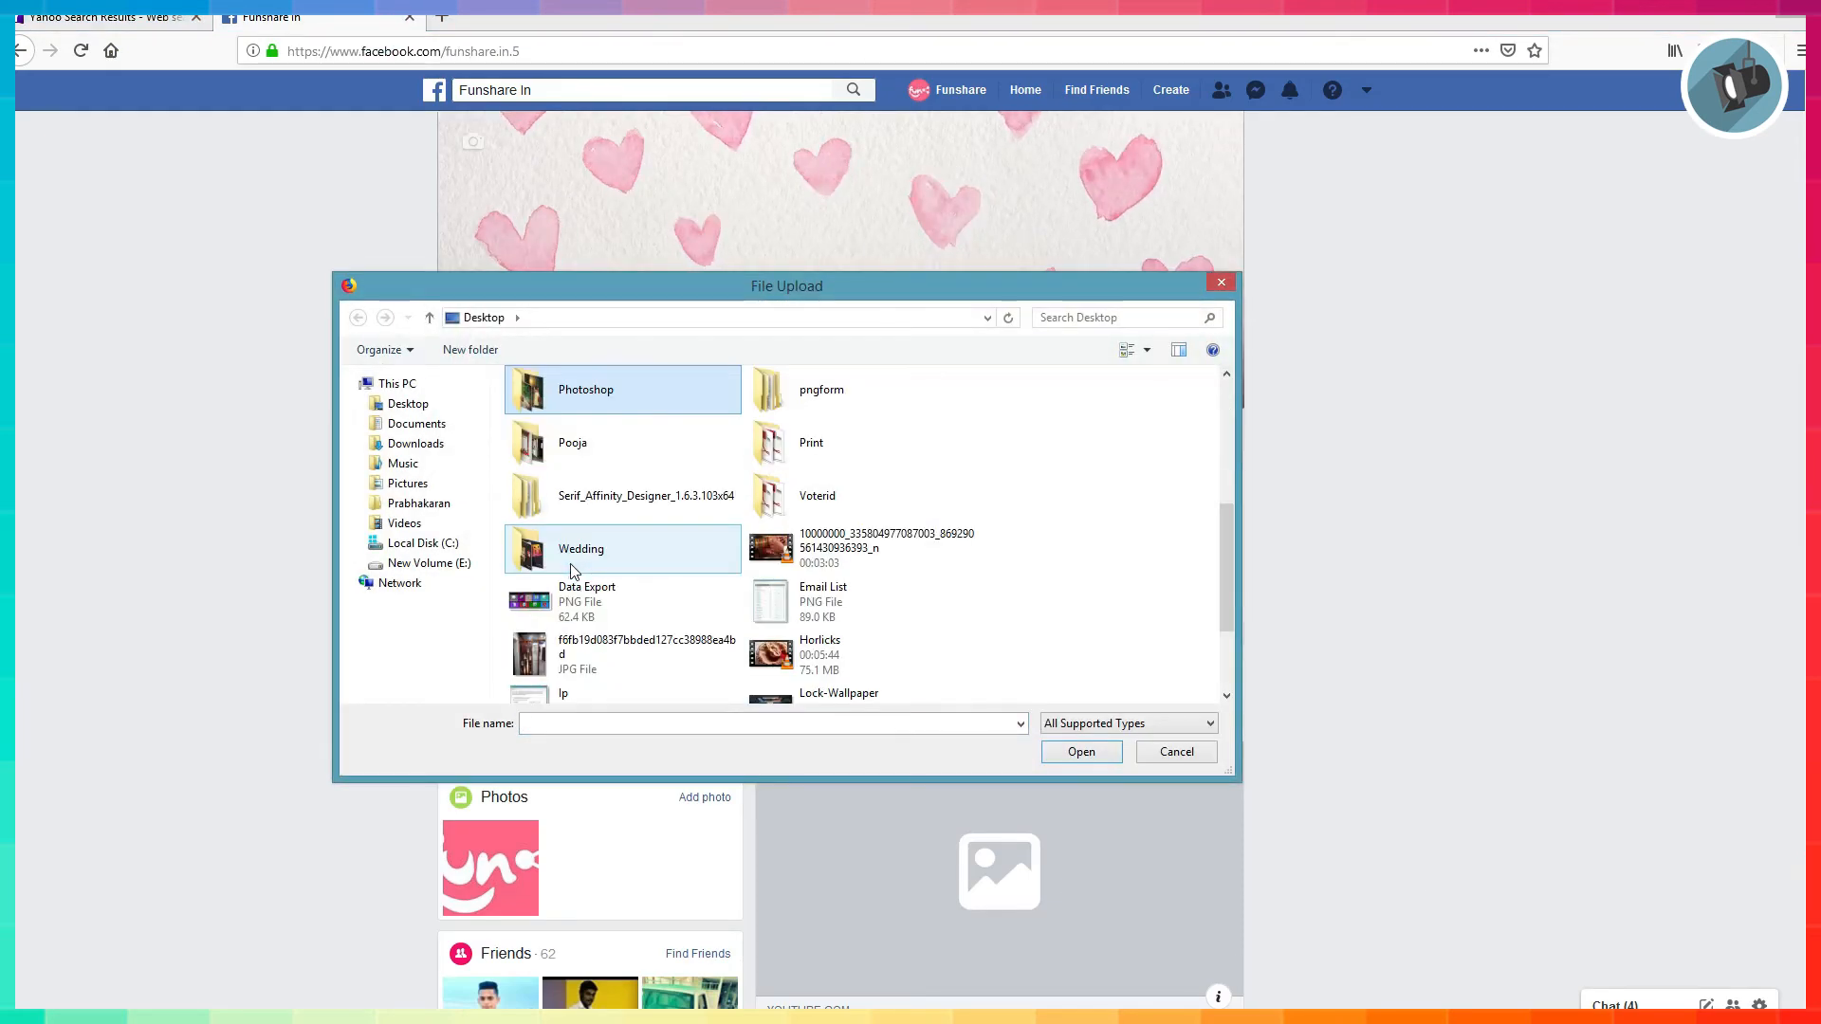
double_click(574, 411)
double_click(574, 415)
drag(740, 520, 503, 372)
click(1071, 749)
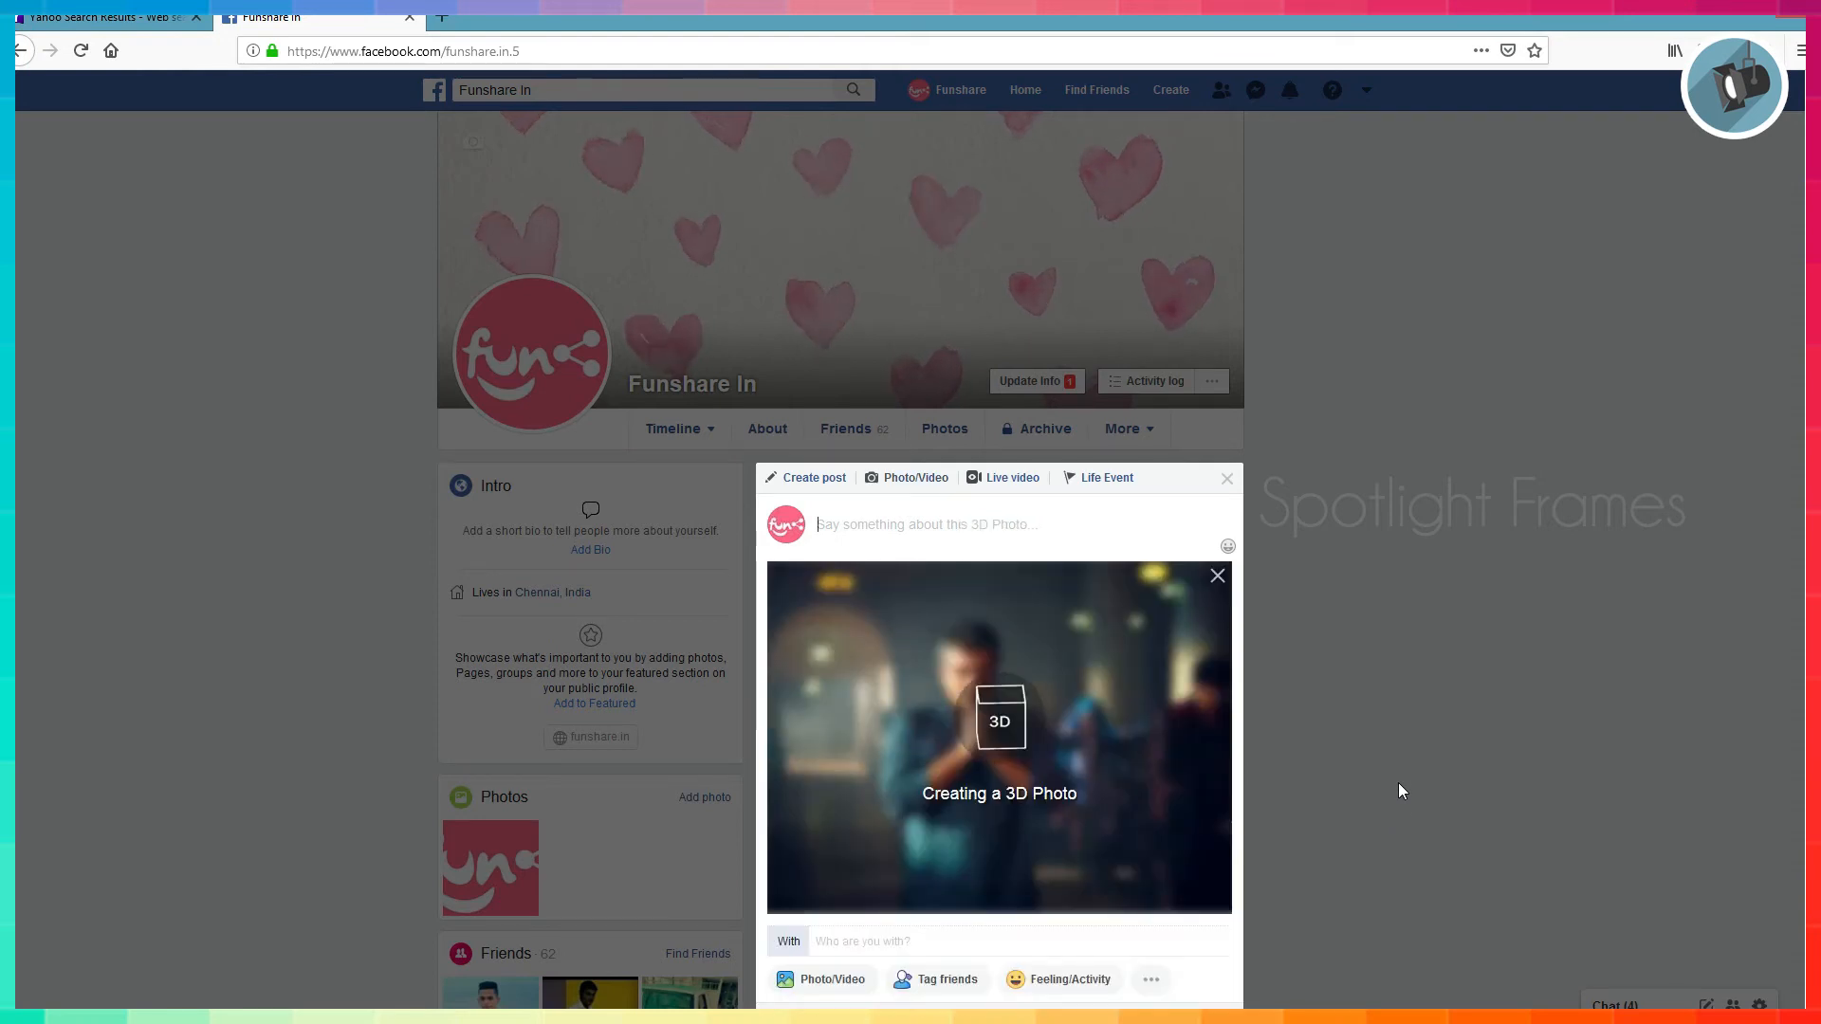
scroll(1398, 782, down, 3)
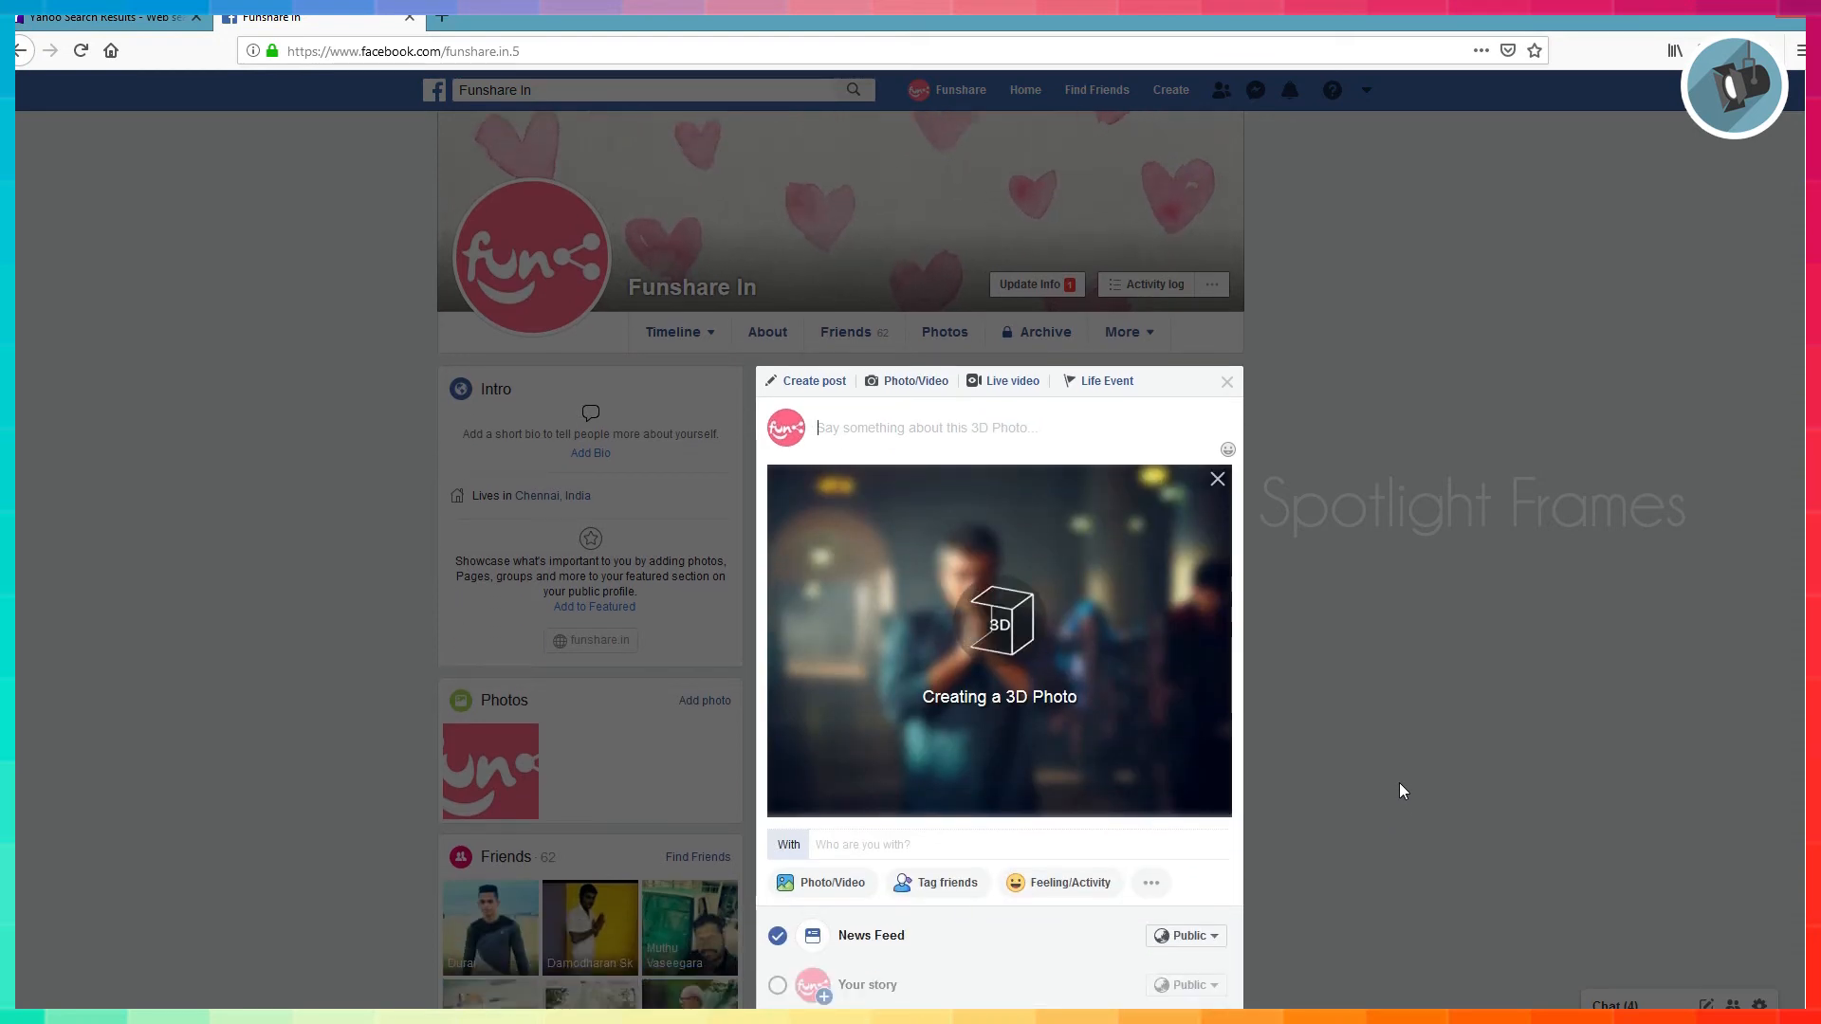